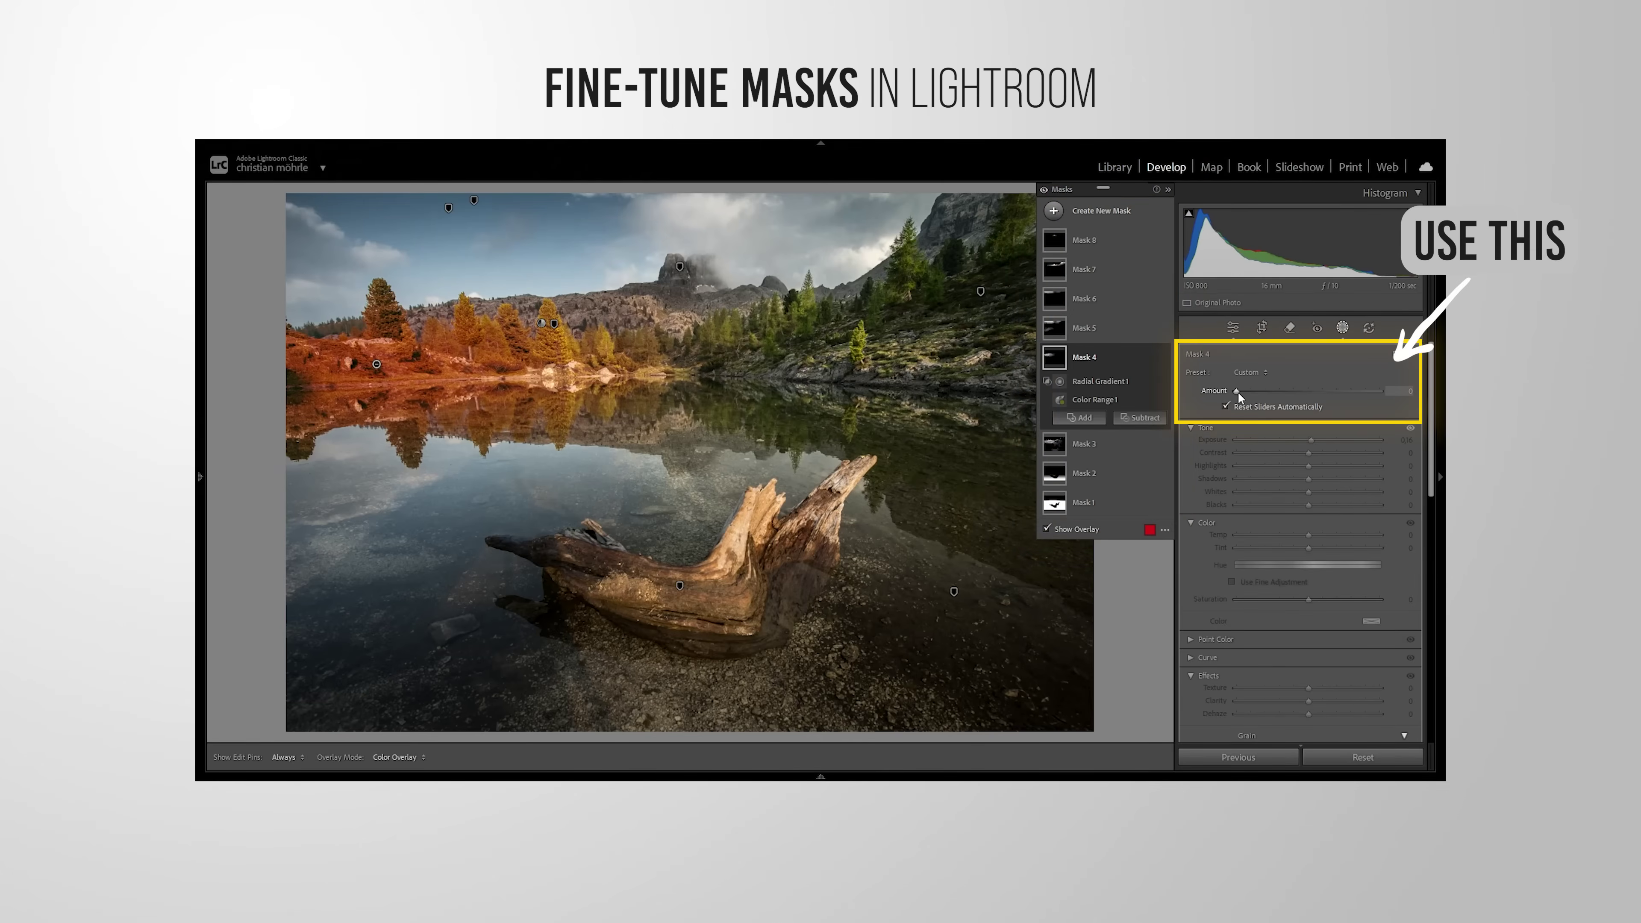
pyautogui.moveTo(1233, 388); pyautogui.dragTo(1338, 391)
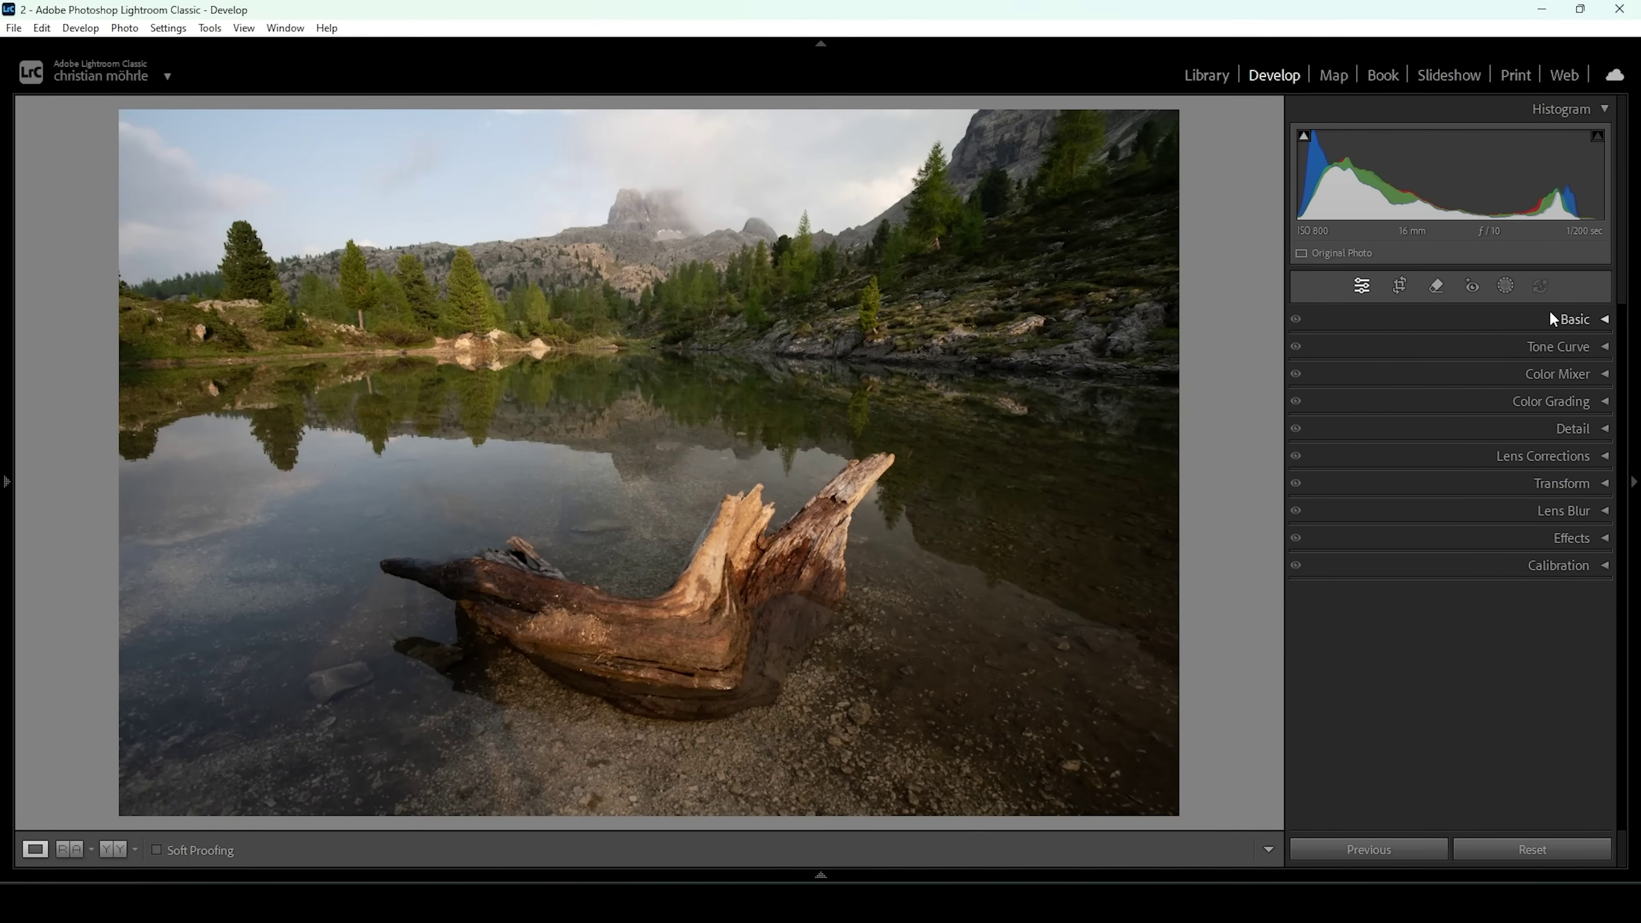
# Set the photo's profile to Adobe Standard in the Basic adjustments.
pyautogui.click(1576, 319)
pyautogui.click(1386, 377)
pyautogui.click(1438, 483)
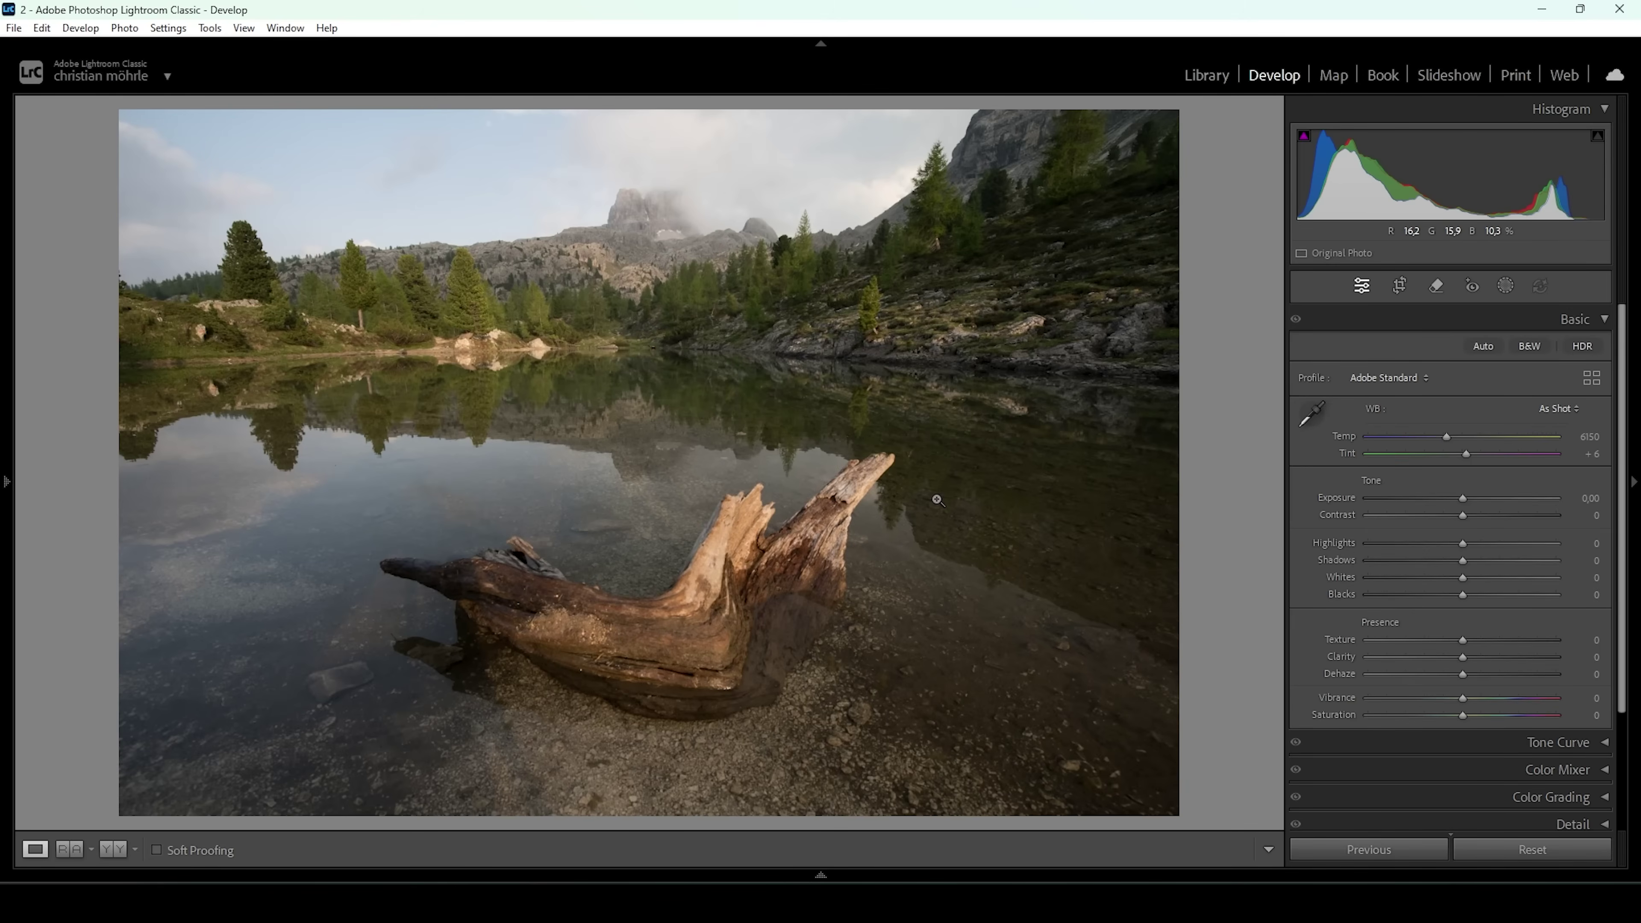
# Set the photo's global tone to Highlights -69, Shadows +20, Whites +39 and Contrast +6.
pyautogui.moveTo(1463, 549); pyautogui.dragTo(1399, 549)
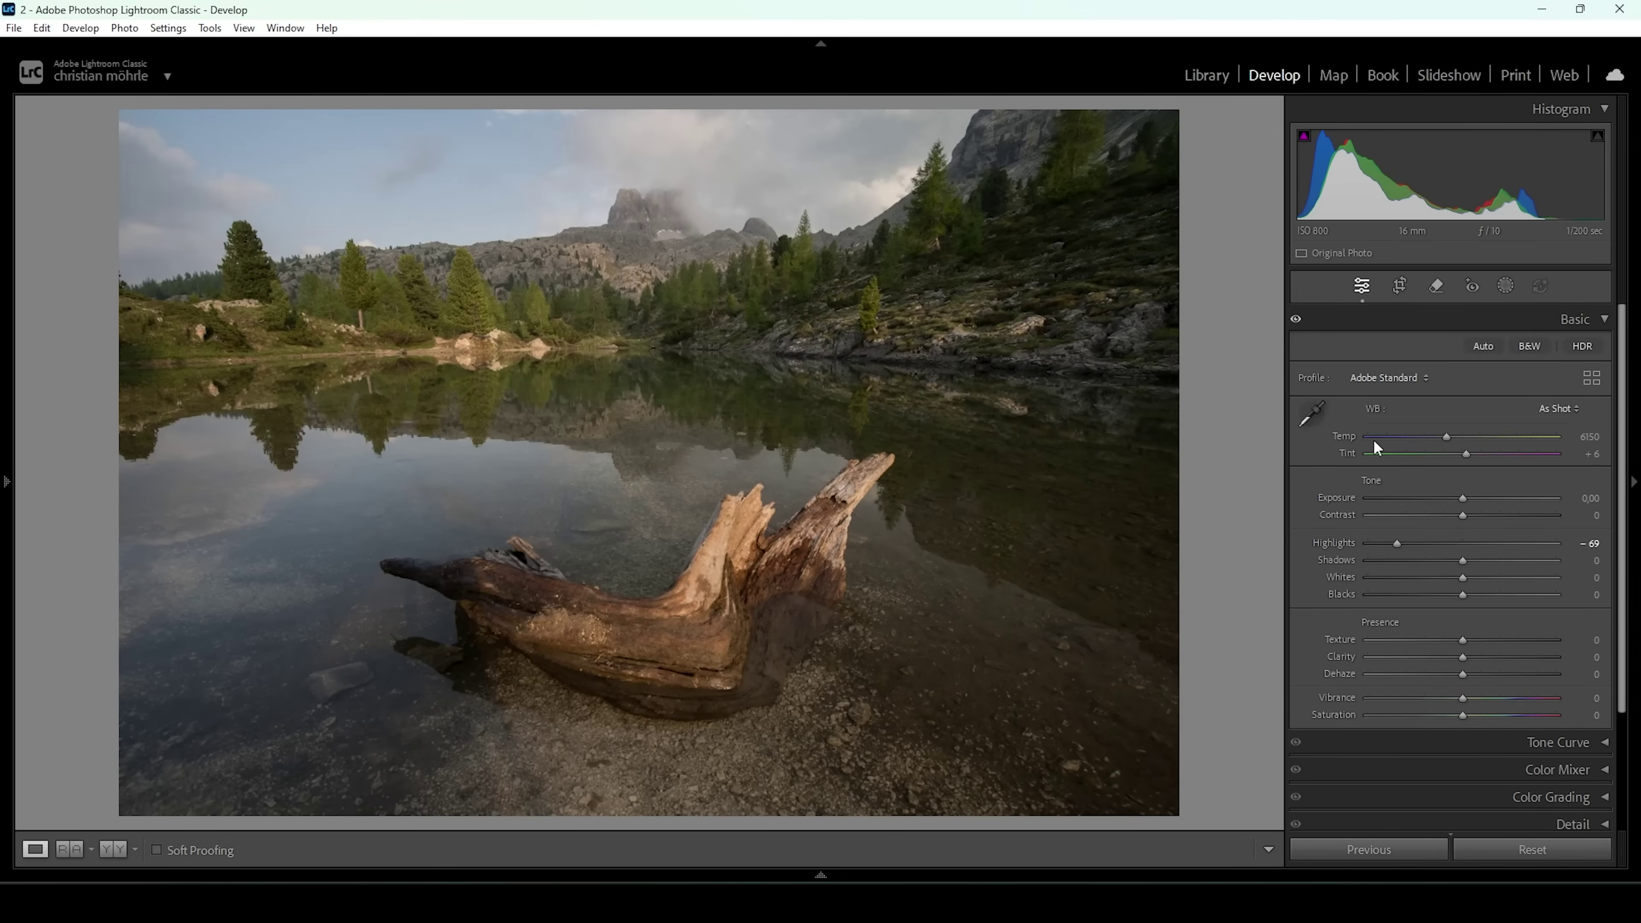
pyautogui.moveTo(1466, 563); pyautogui.dragTo(1474, 565)
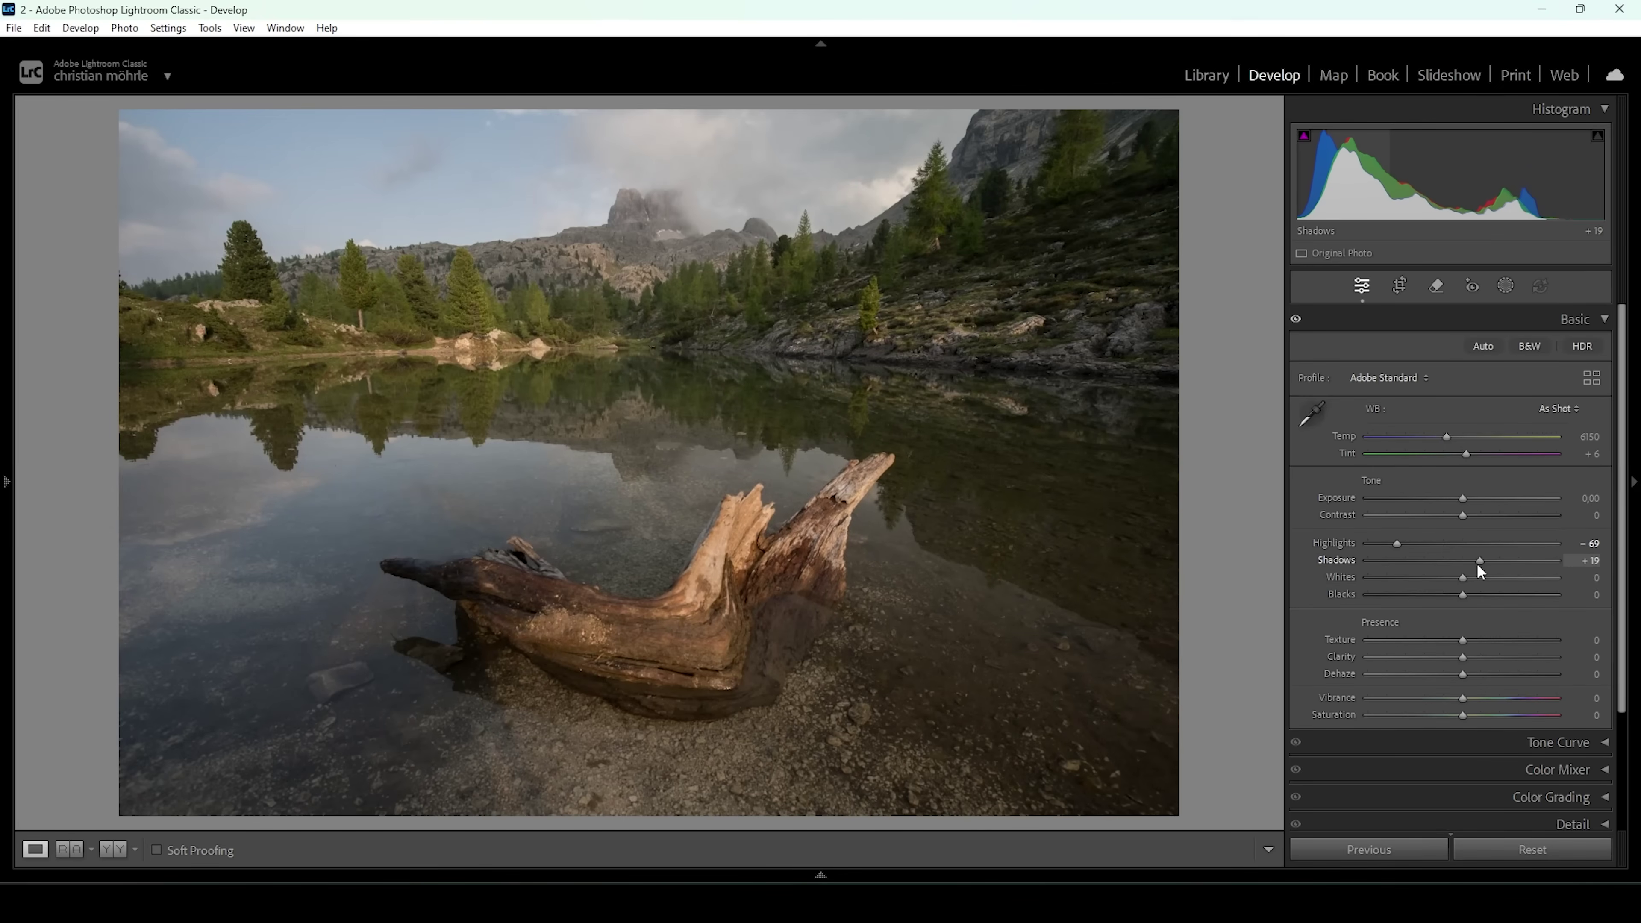
pyautogui.moveTo(1480, 565); pyautogui.dragTo(1479, 565)
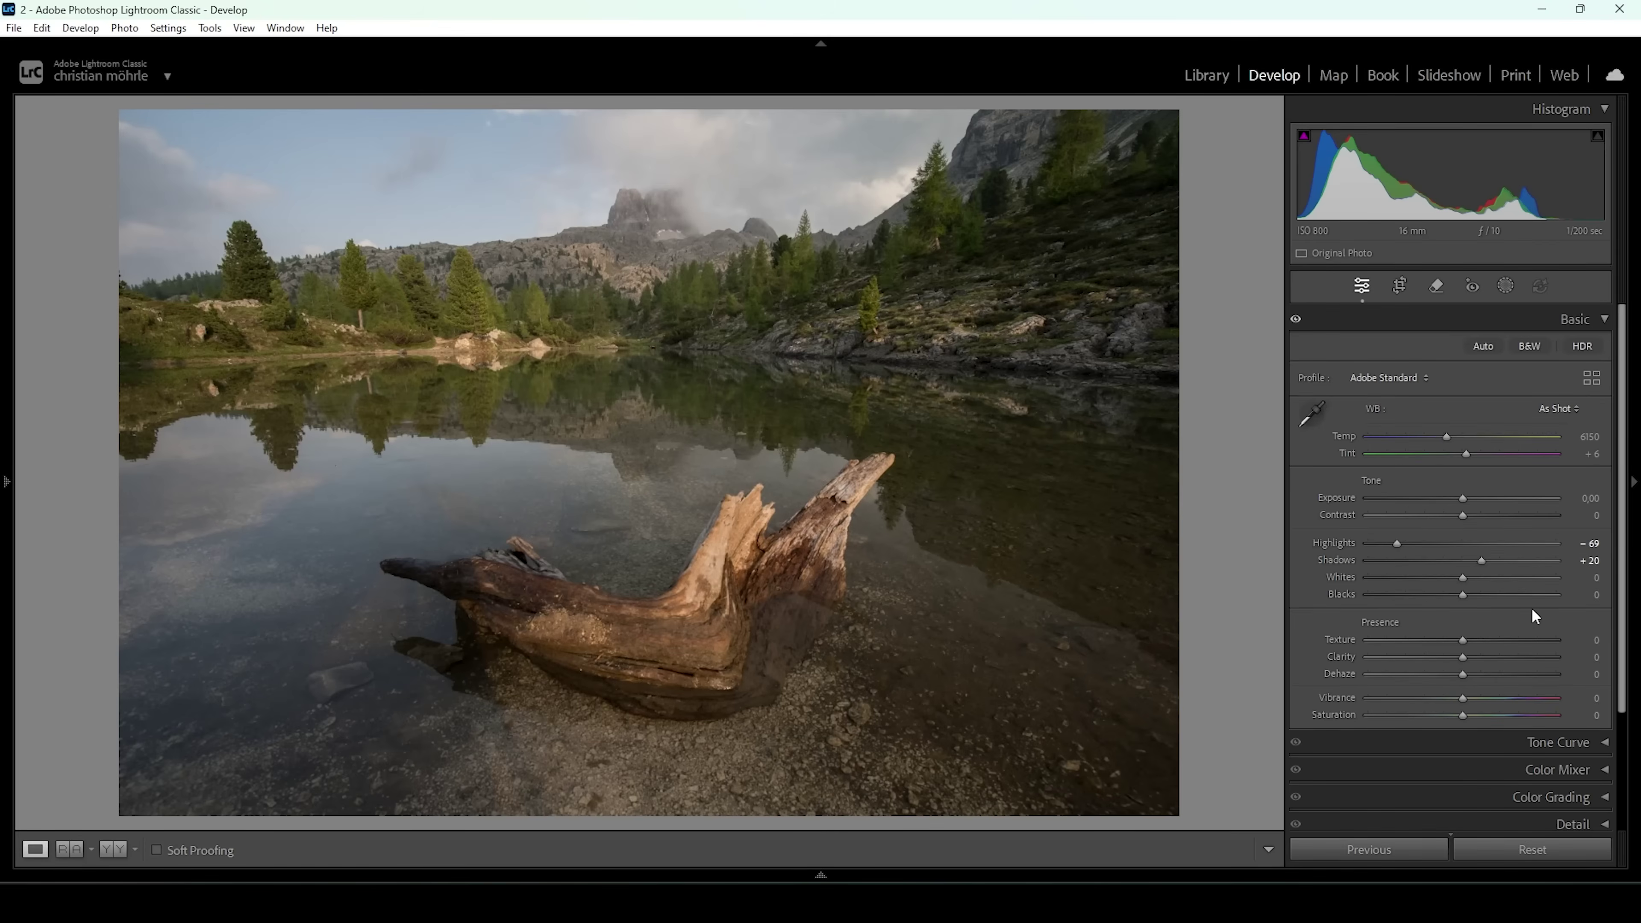
pyautogui.moveTo(1463, 580); pyautogui.dragTo(1497, 582)
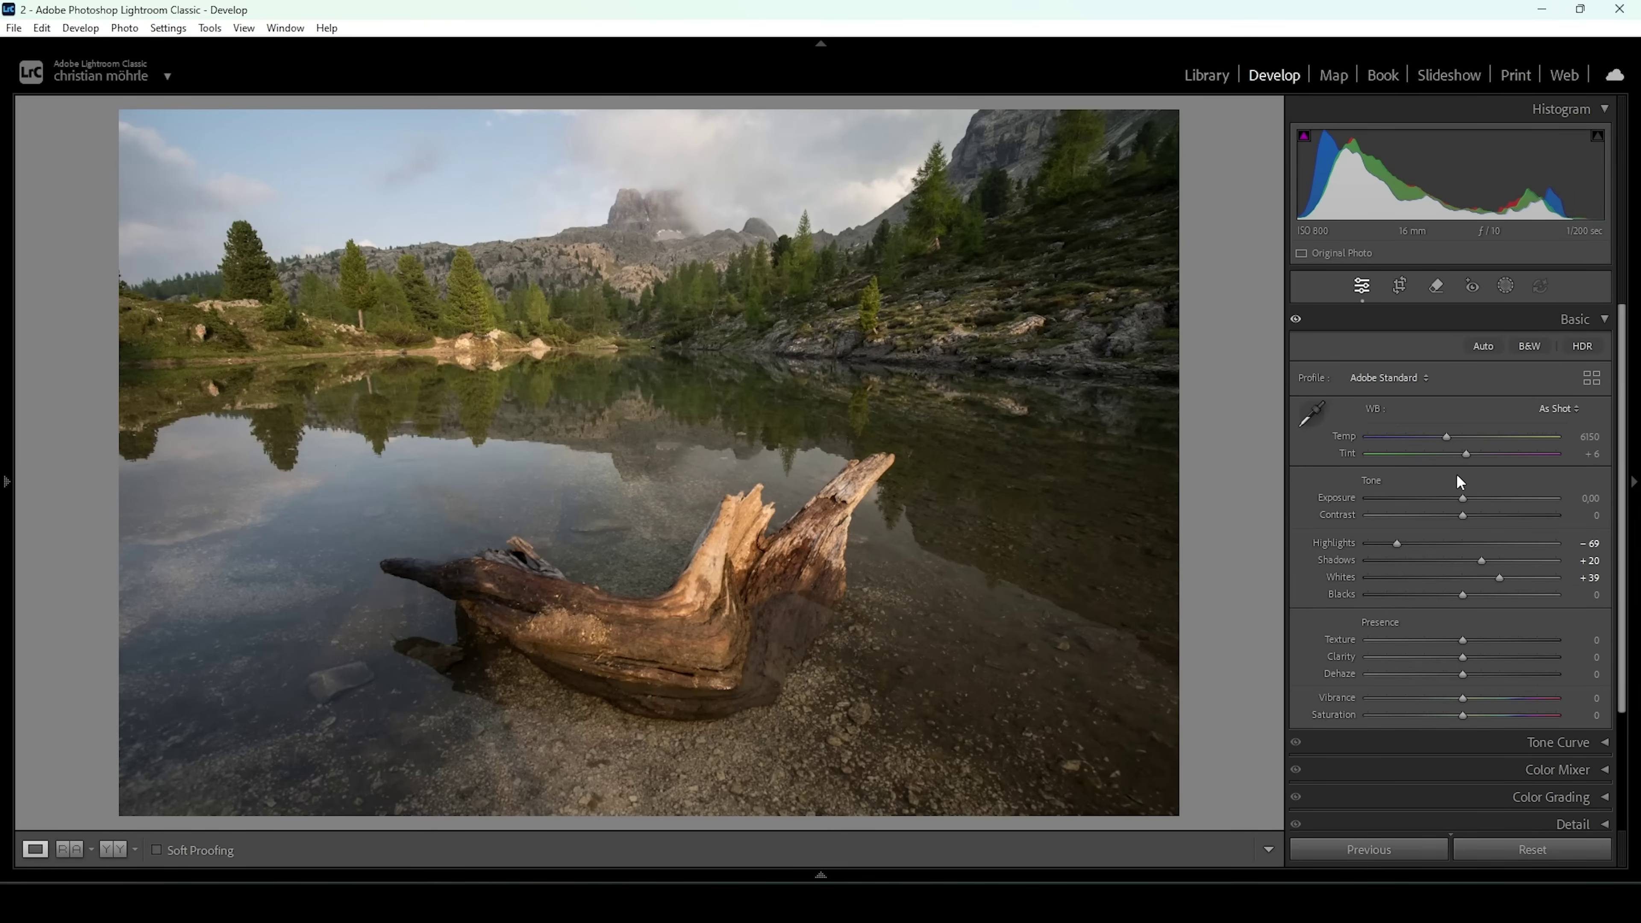
pyautogui.moveTo(1462, 516); pyautogui.dragTo(1468, 516)
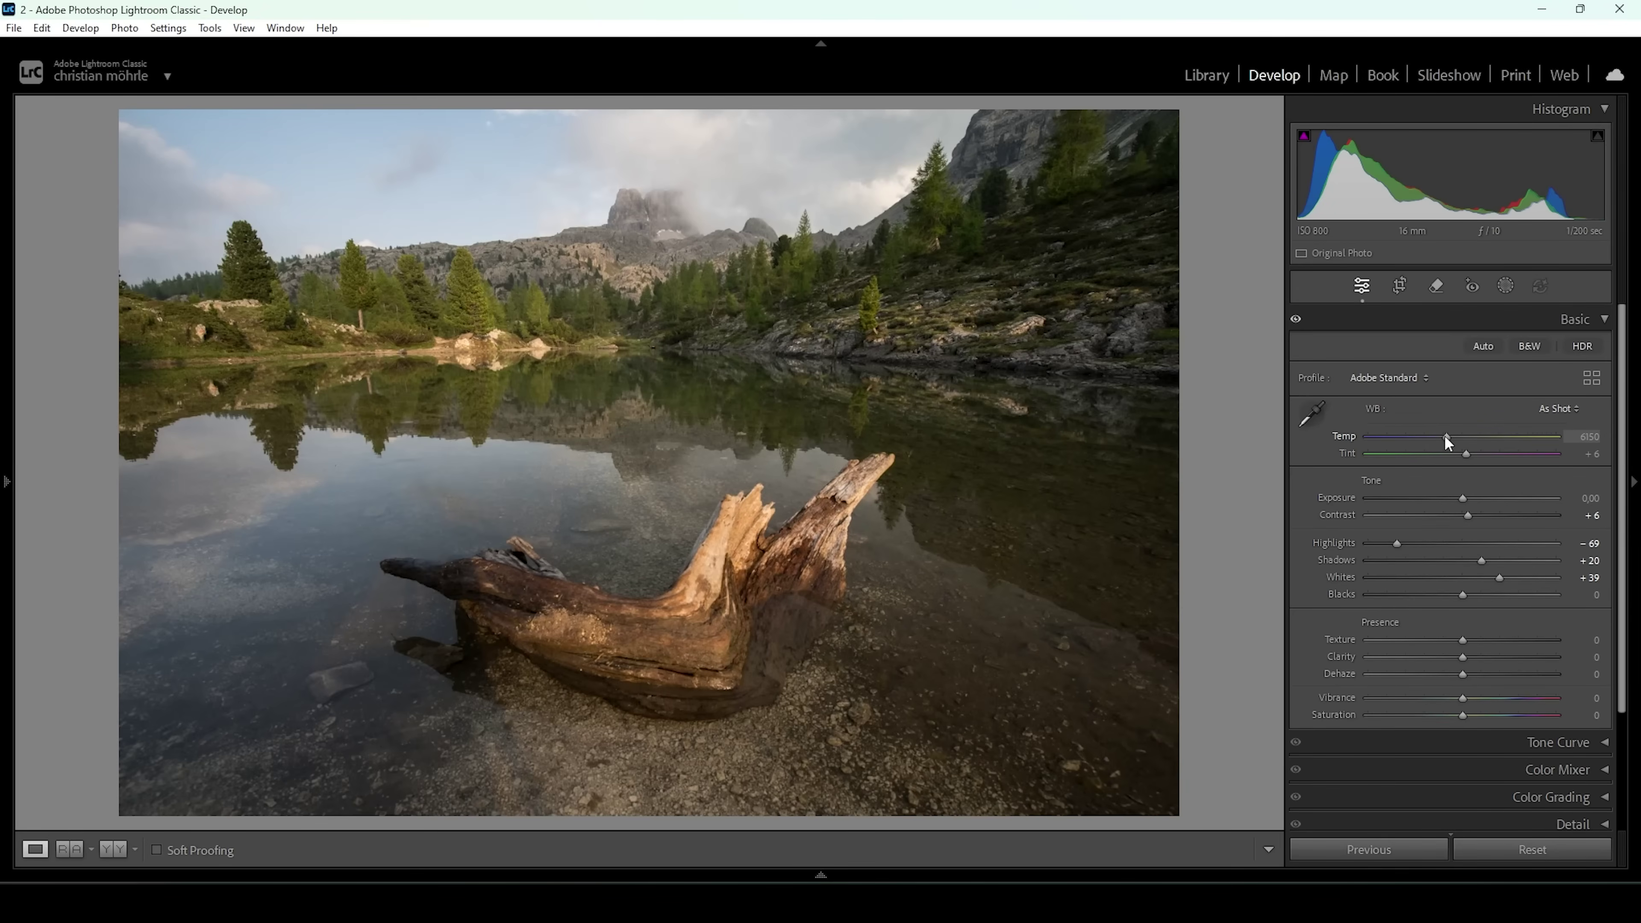
# Adjust the global white balance to a Temp of 5900 and a Tint of 0.
pyautogui.moveTo(1442, 435); pyautogui.dragTo(1441, 435)
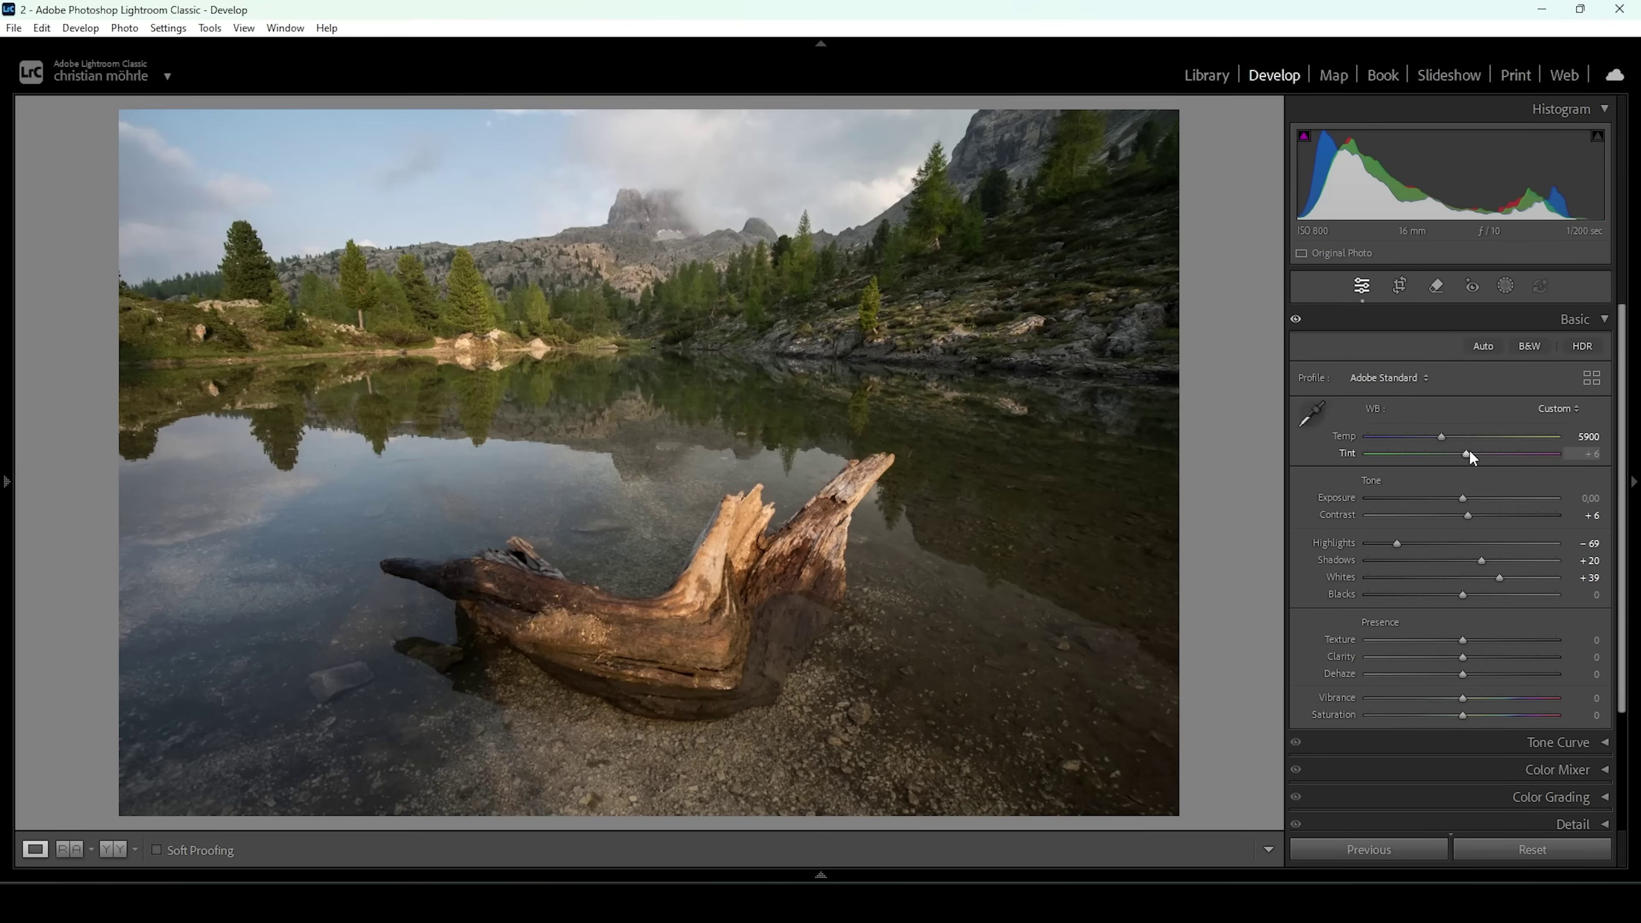
pyautogui.moveTo(1467, 454); pyautogui.dragTo(1460, 452)
pyautogui.doubleClick(1461, 454)
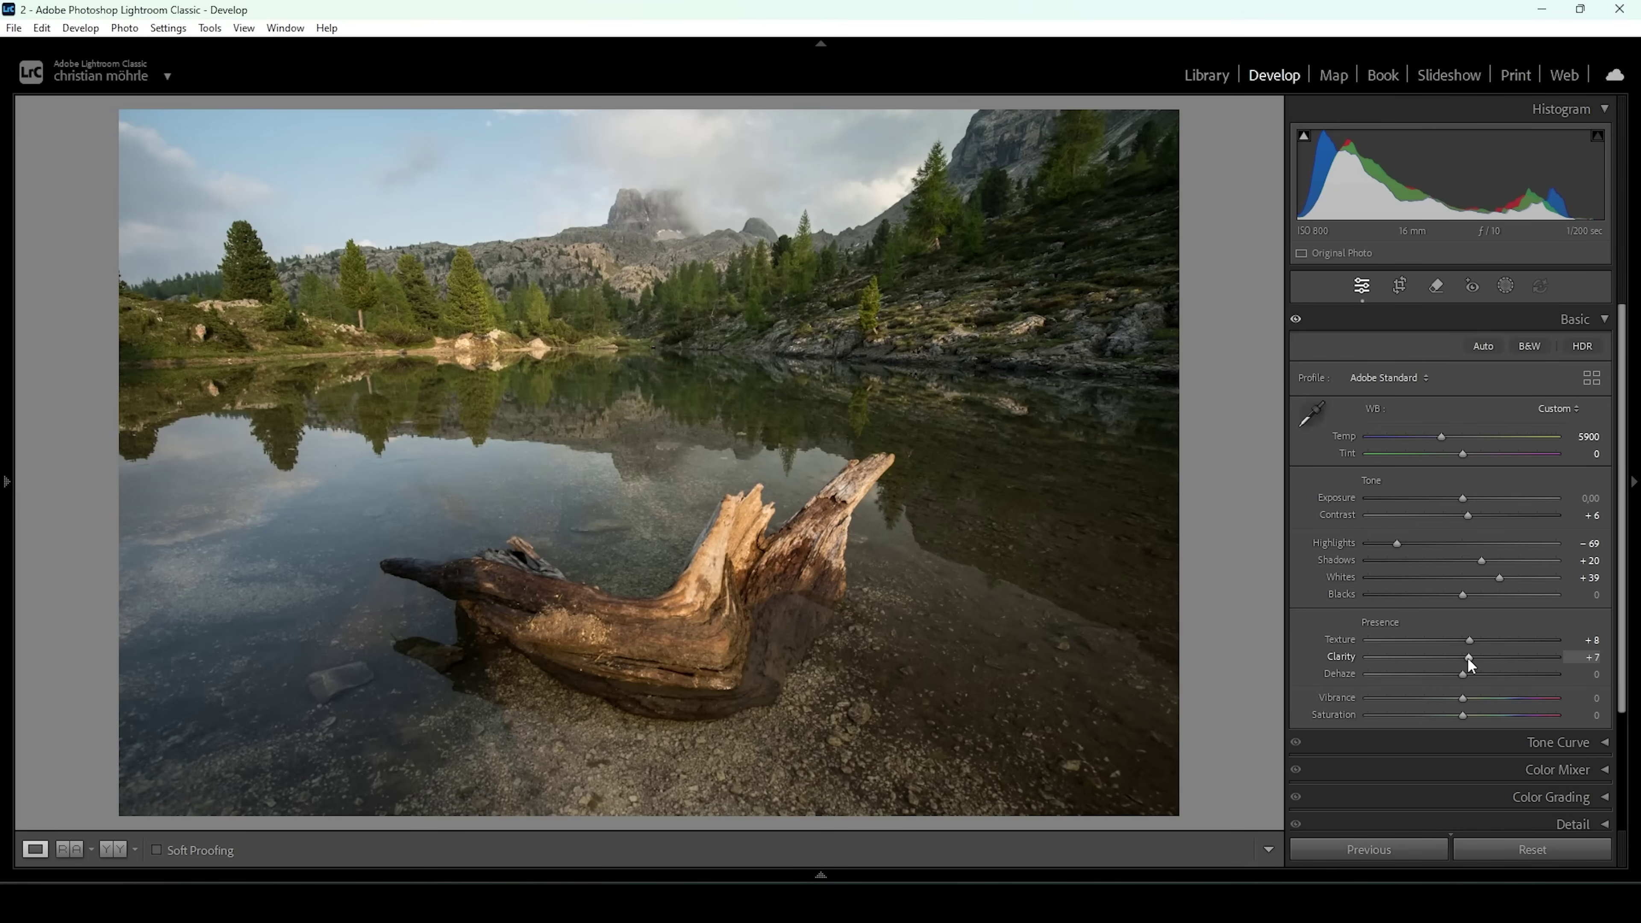
# Set the global Dehaze to +6 and compare the photo before and after side by side, returning to the single-image view.
pyautogui.moveTo(1464, 674); pyautogui.dragTo(1468, 674)
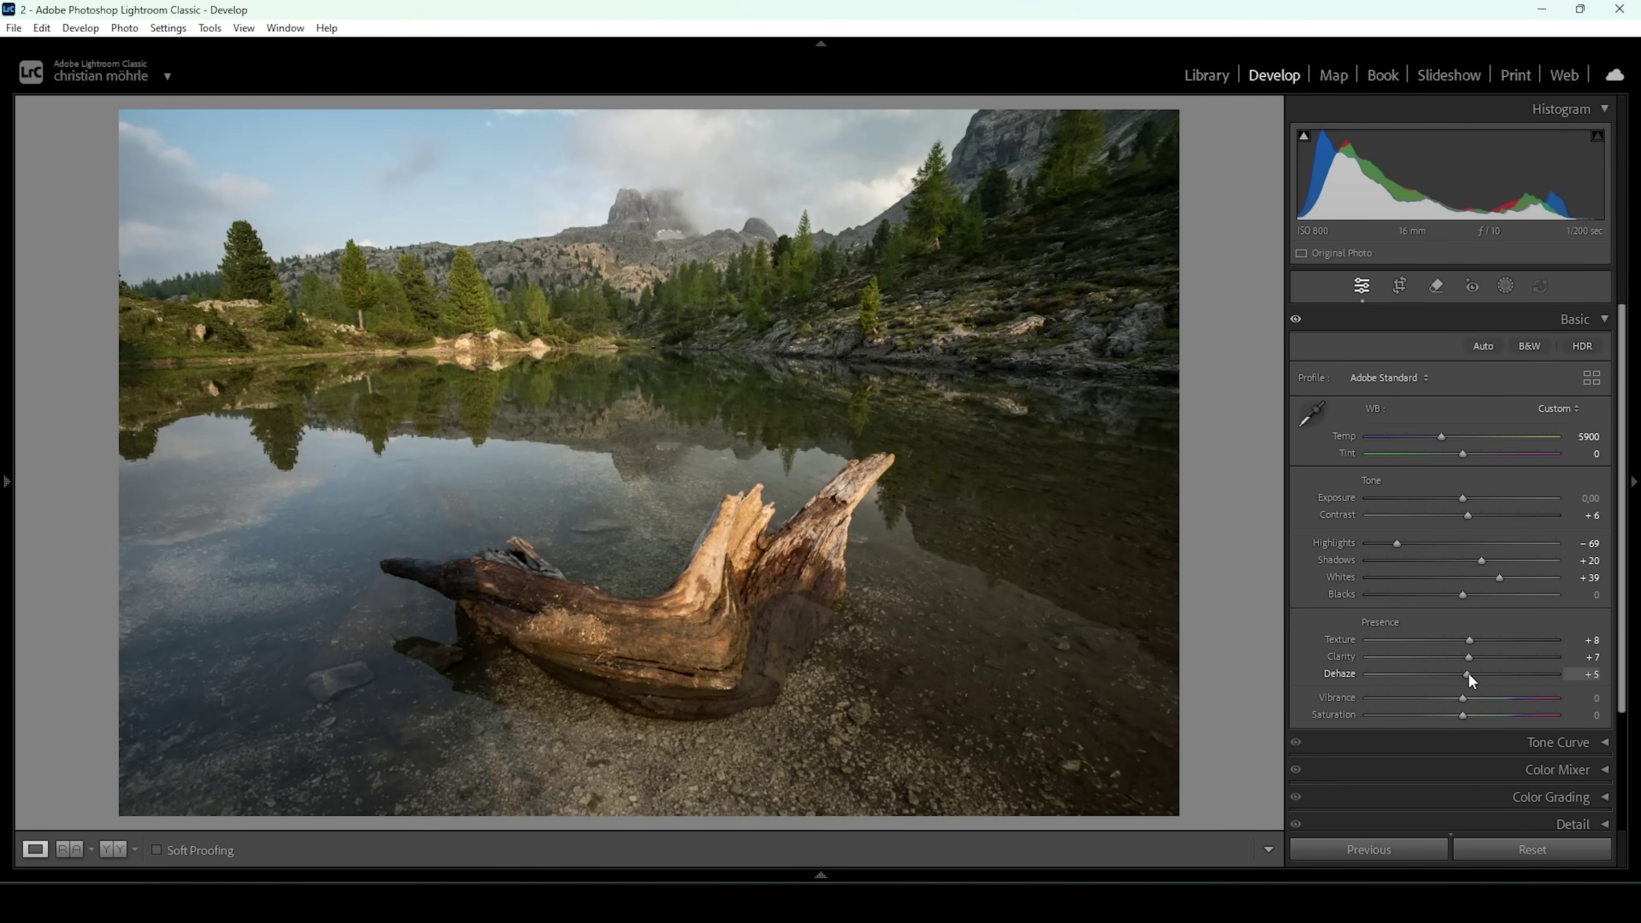
pyautogui.moveTo(1468, 675); pyautogui.dragTo(1469, 676)
pyautogui.click(113, 850)
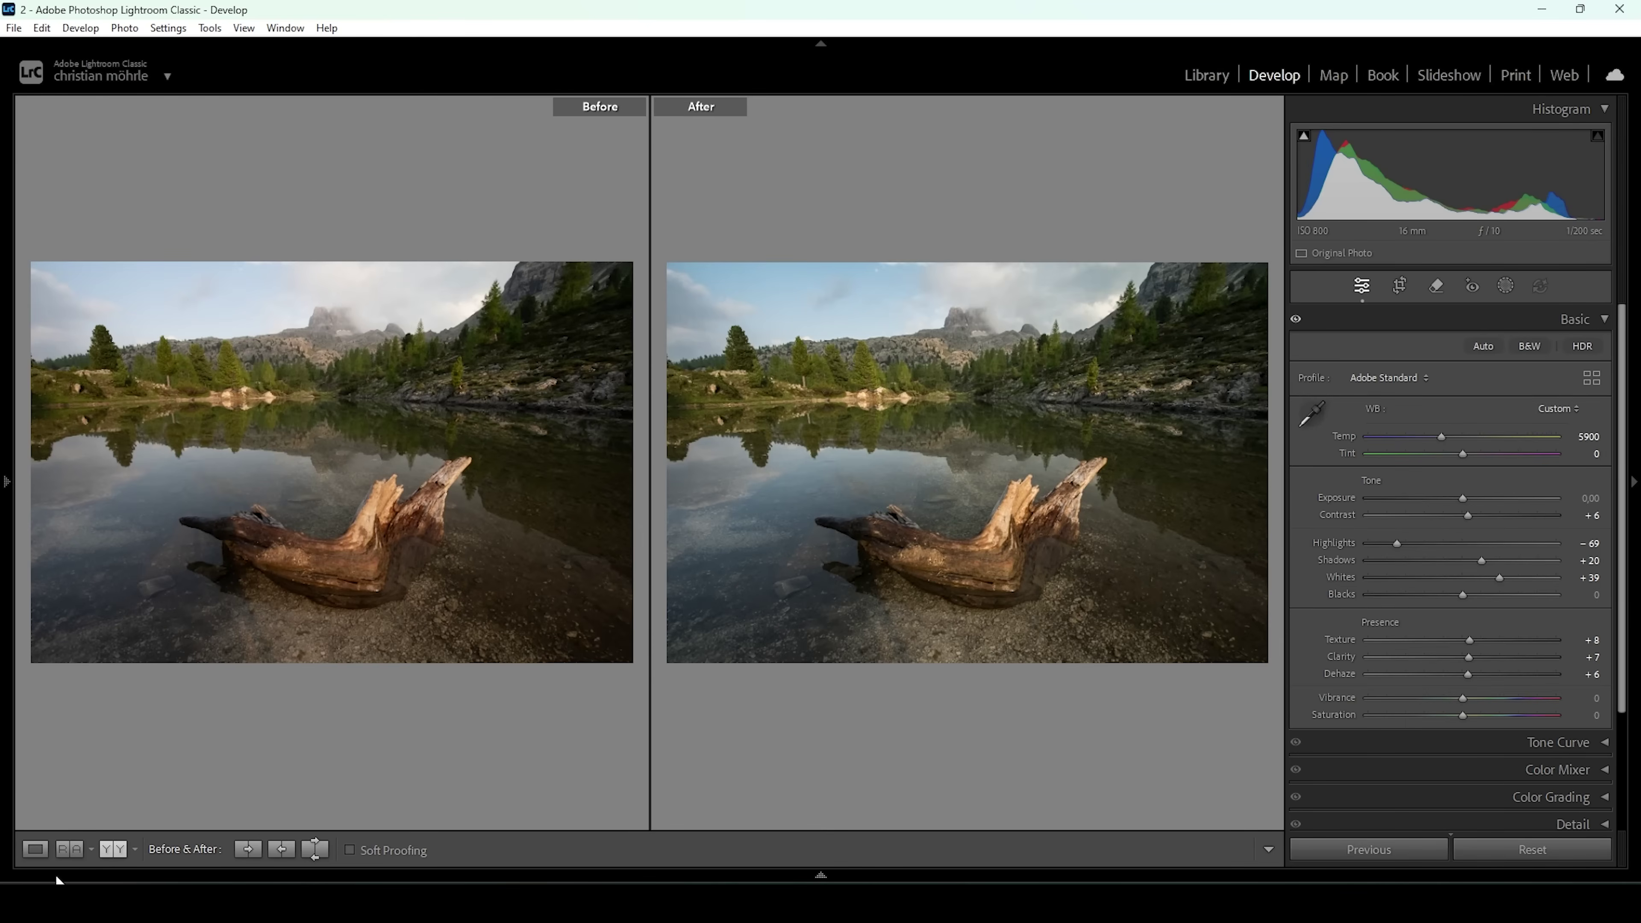
pyautogui.click(37, 854)
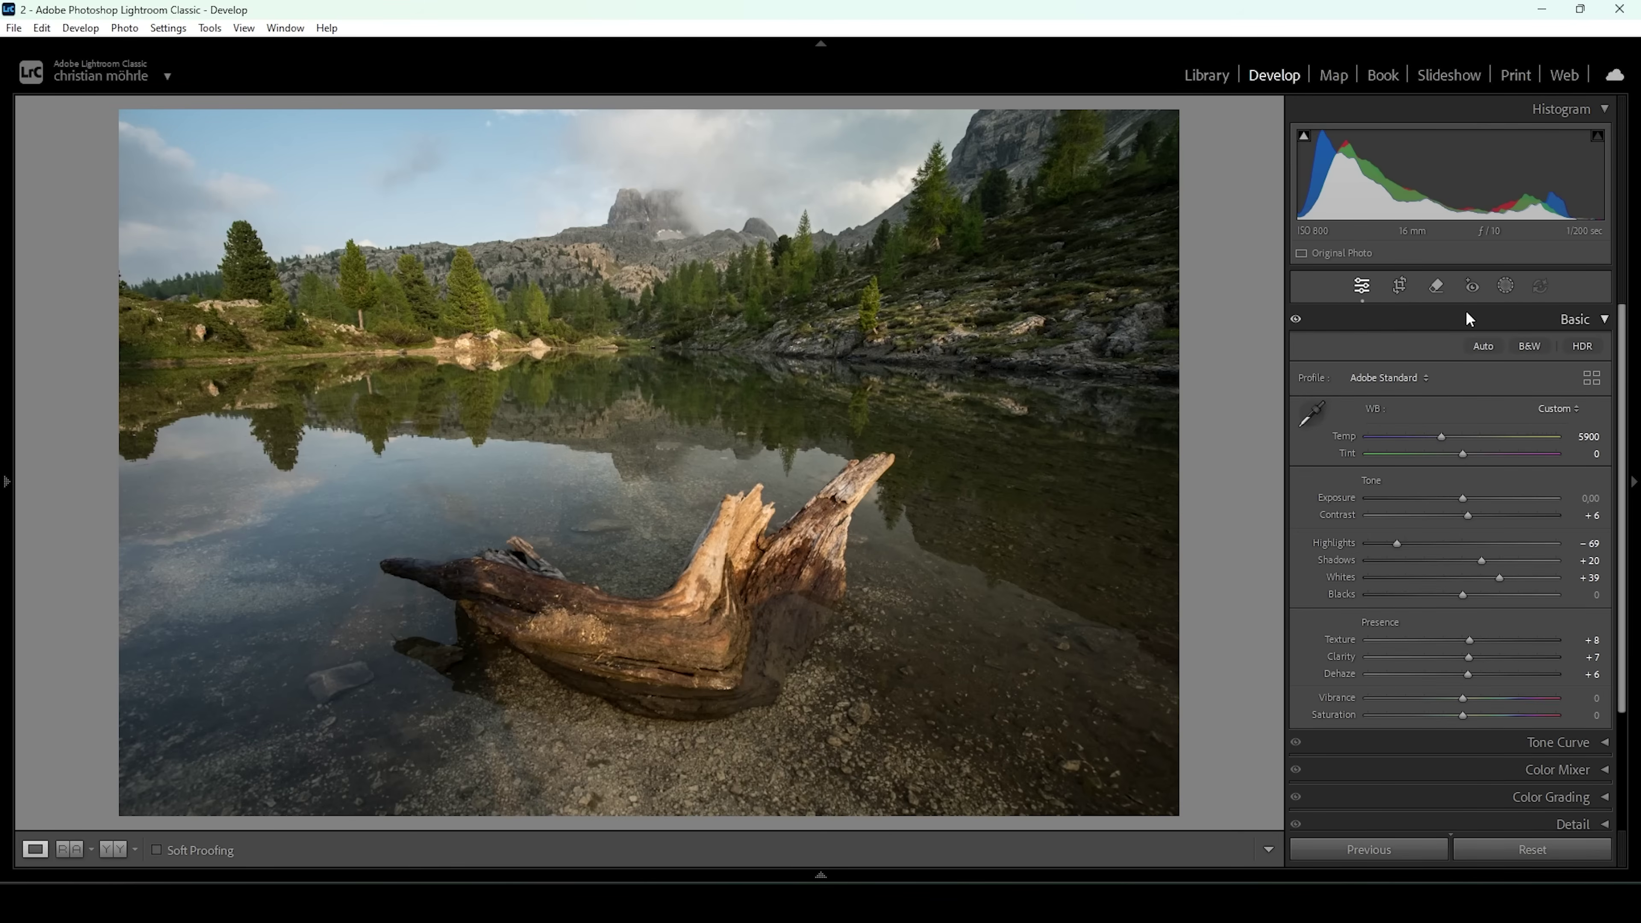
# Create a landscape mask that covers only the water.
pyautogui.click(1509, 289)
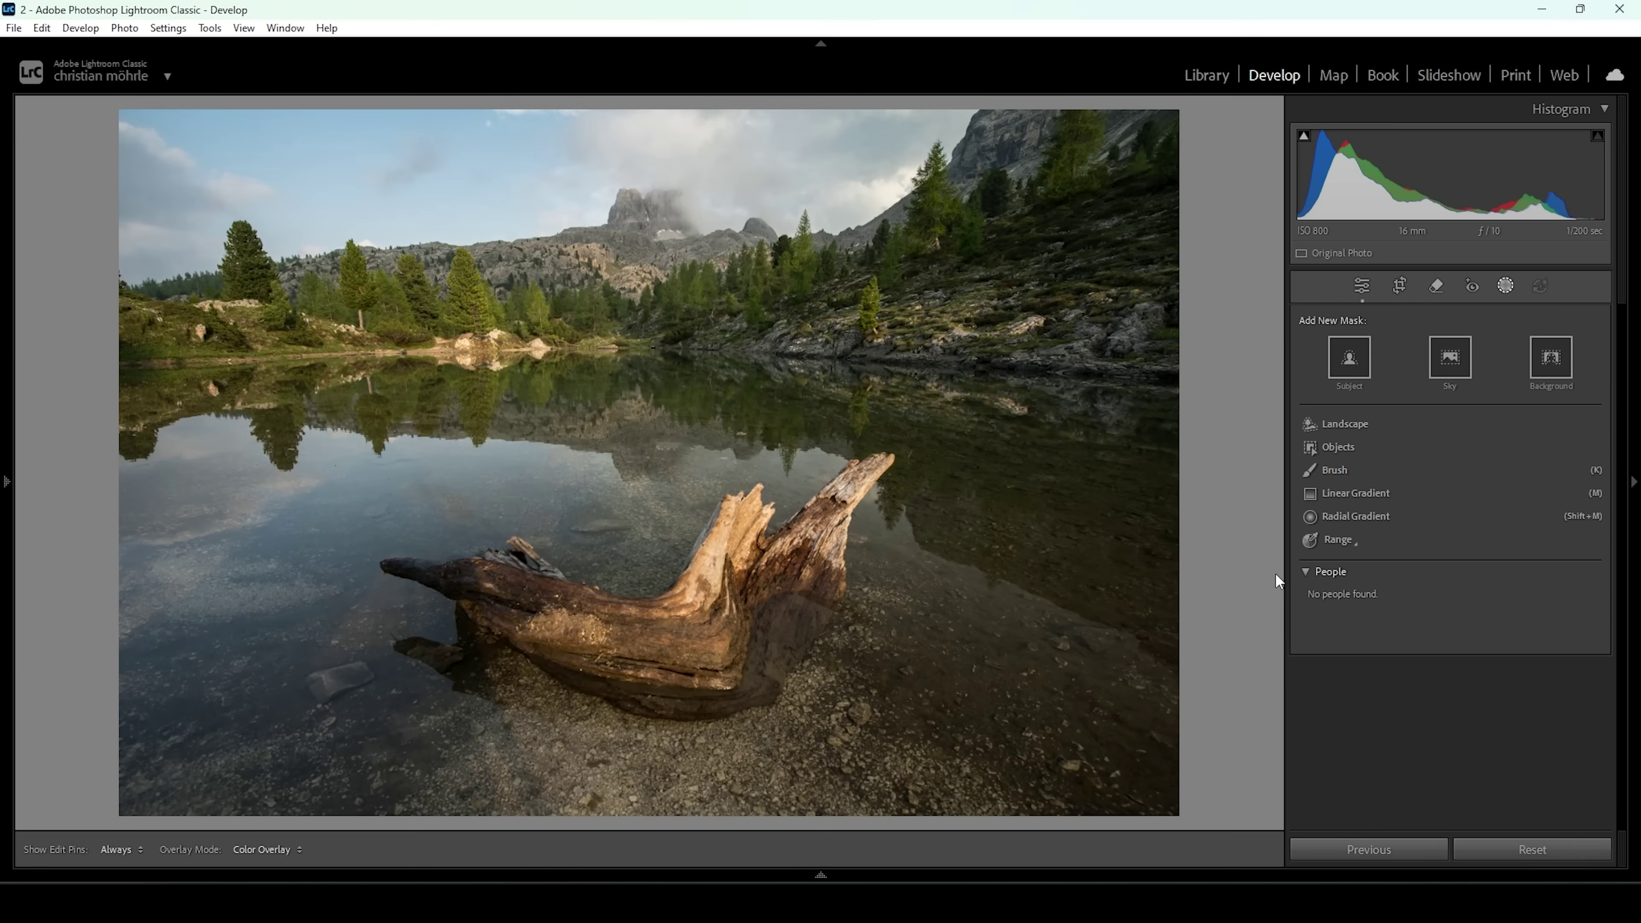
pyautogui.click(1356, 423)
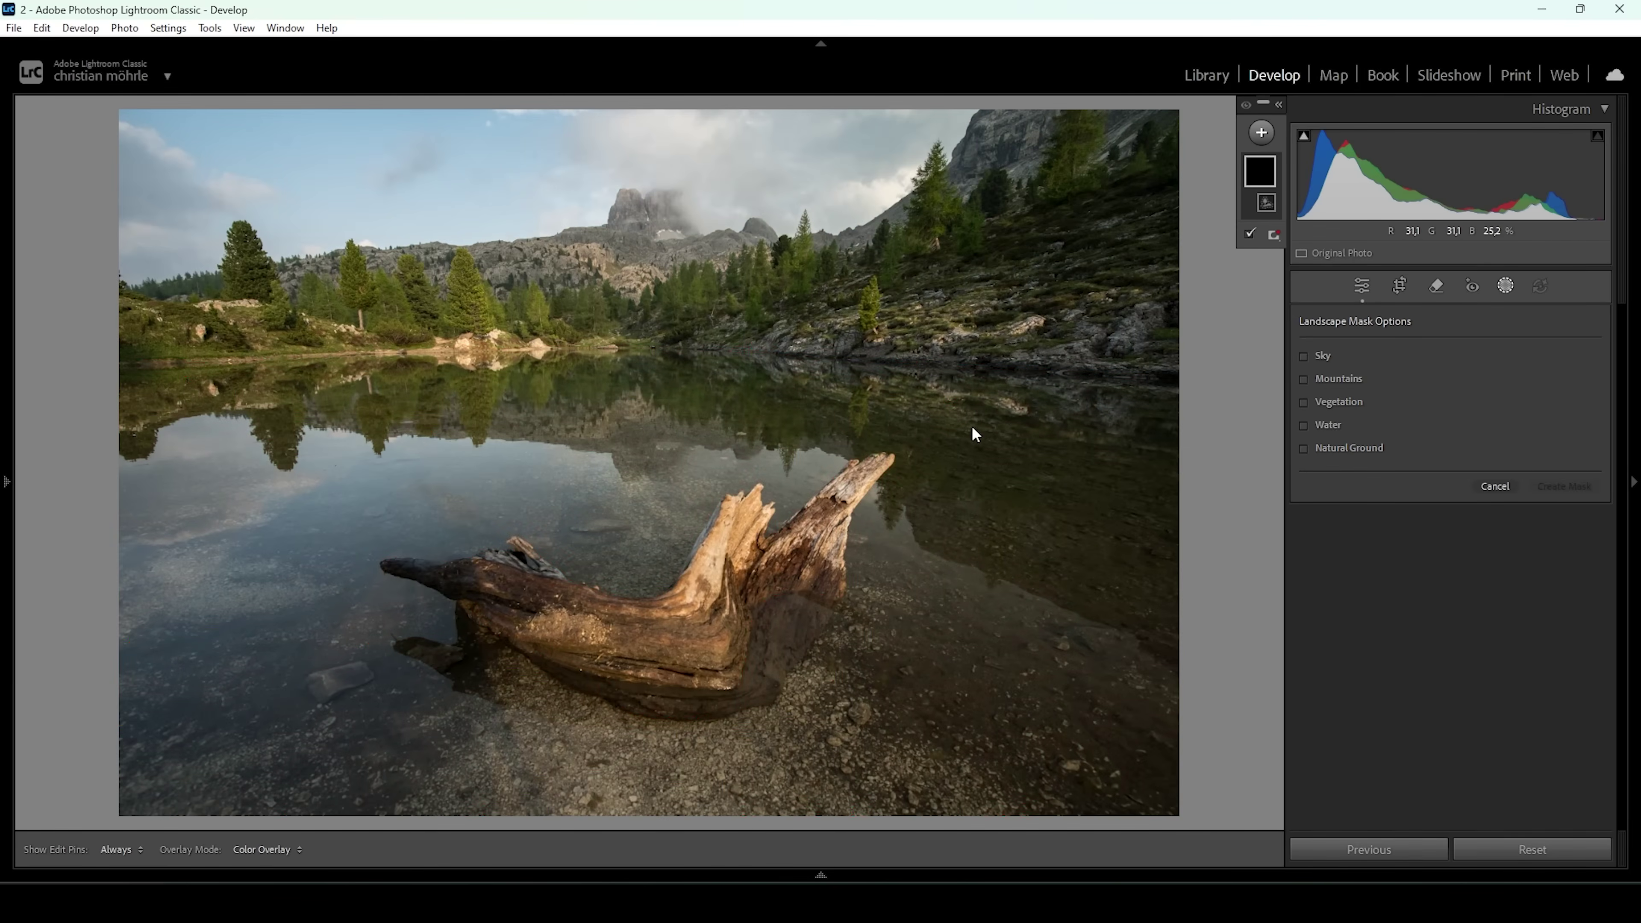
pyautogui.click(1336, 427)
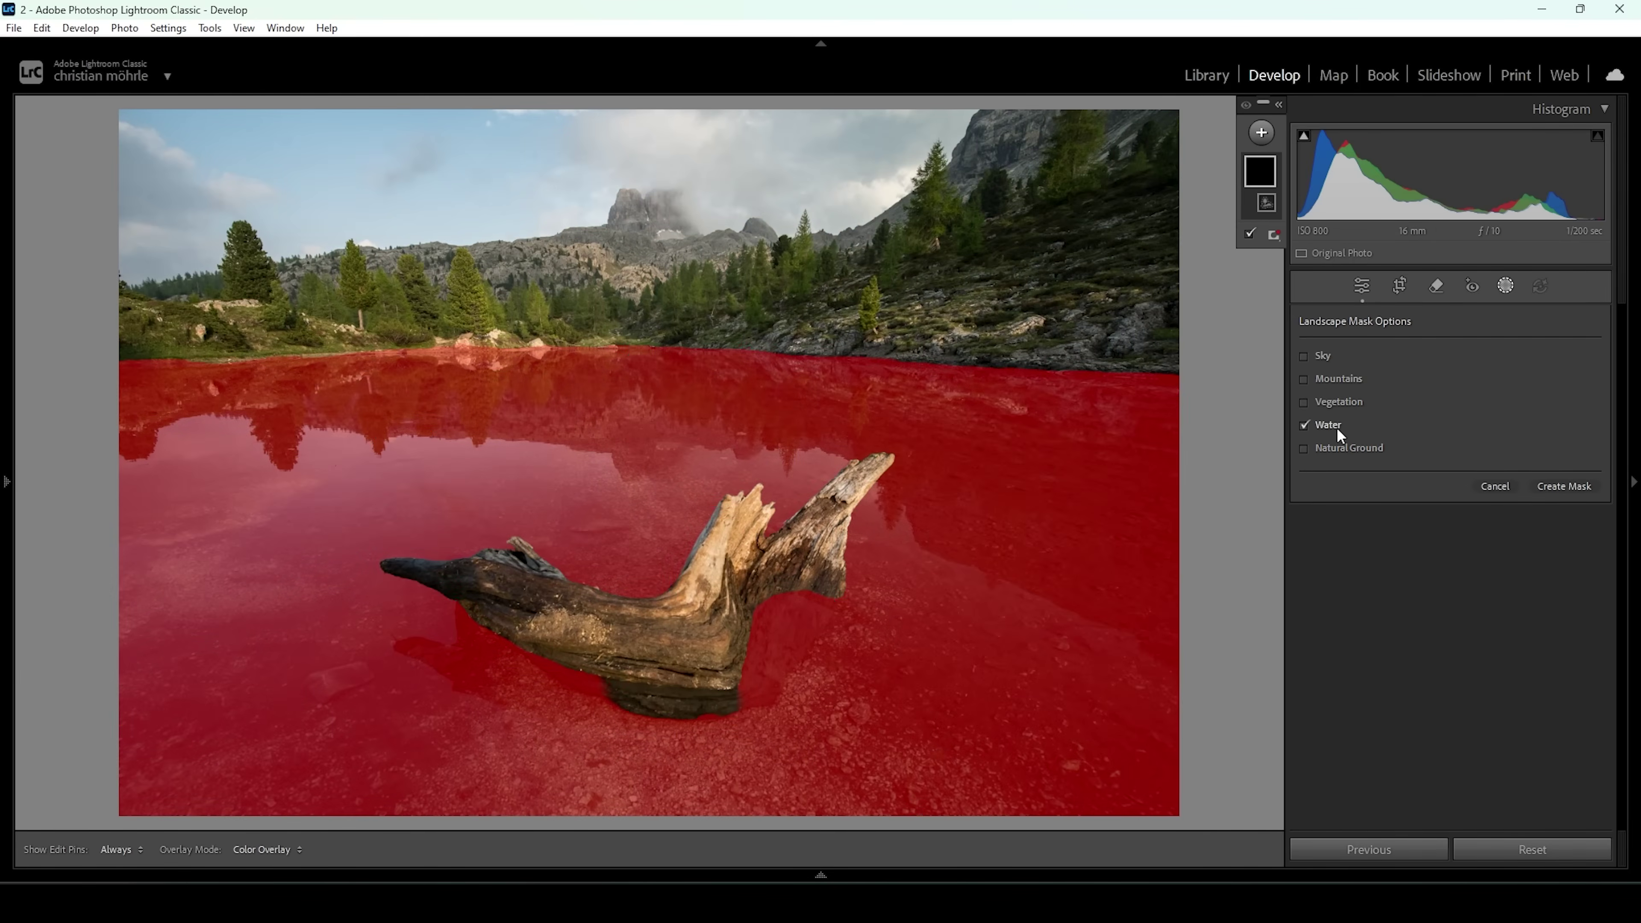
pyautogui.click(1555, 485)
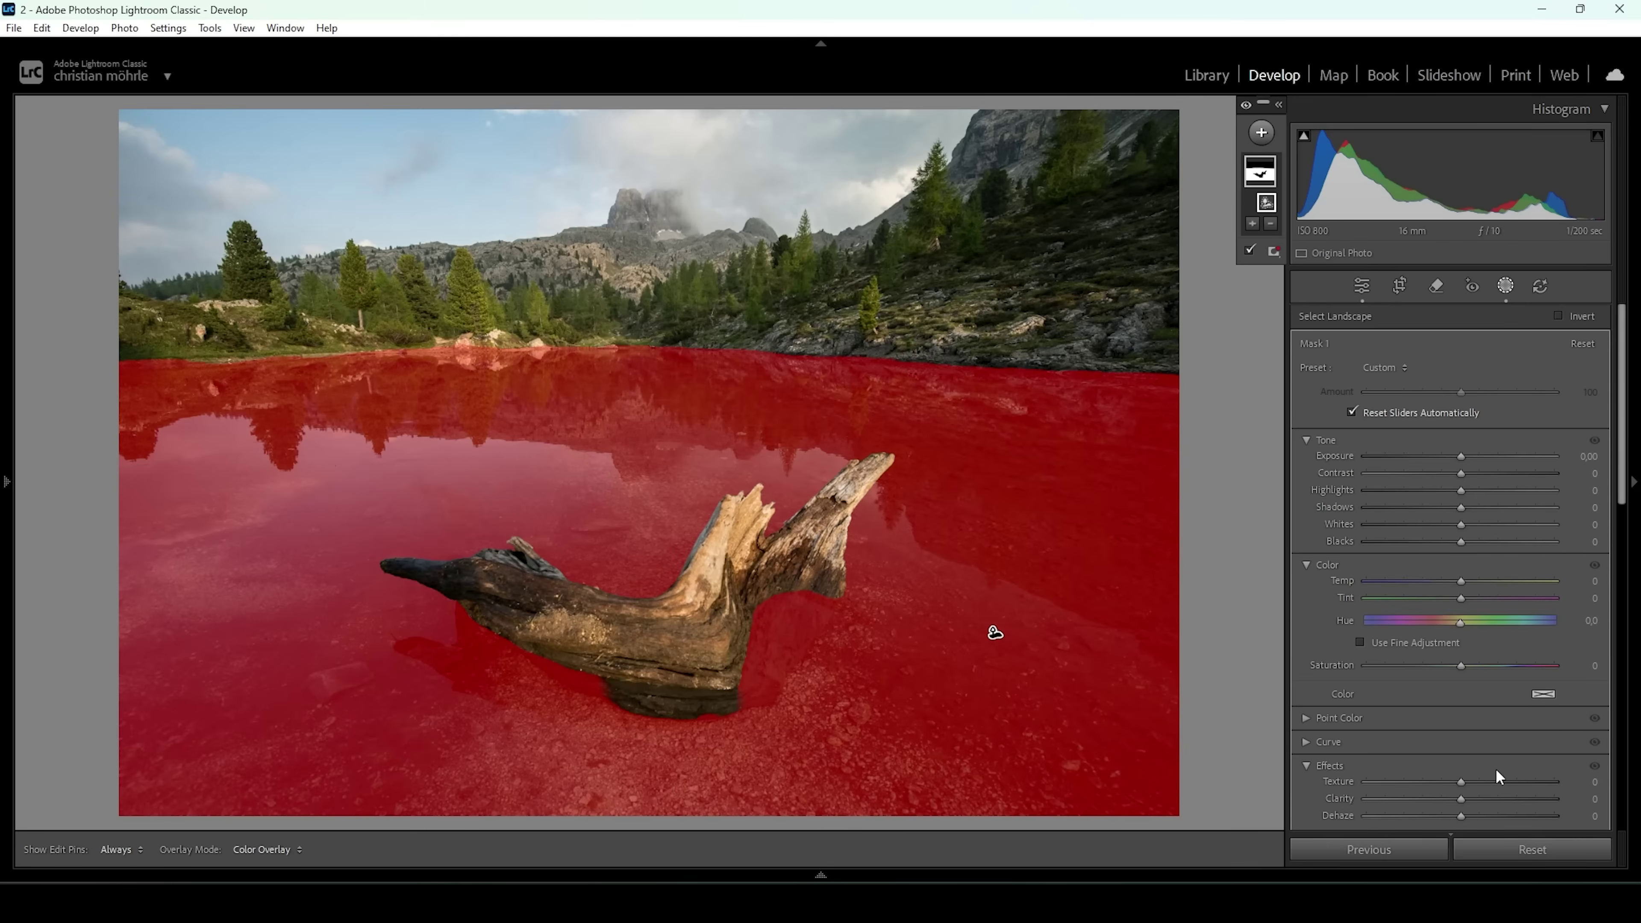
# Set the water mask's Clarity to 19 and Texture to 6, and fine-tune its Contrast.
pyautogui.scroll(-2, 1485, 743)
pyautogui.moveTo(1462, 690); pyautogui.dragTo(1477, 693)
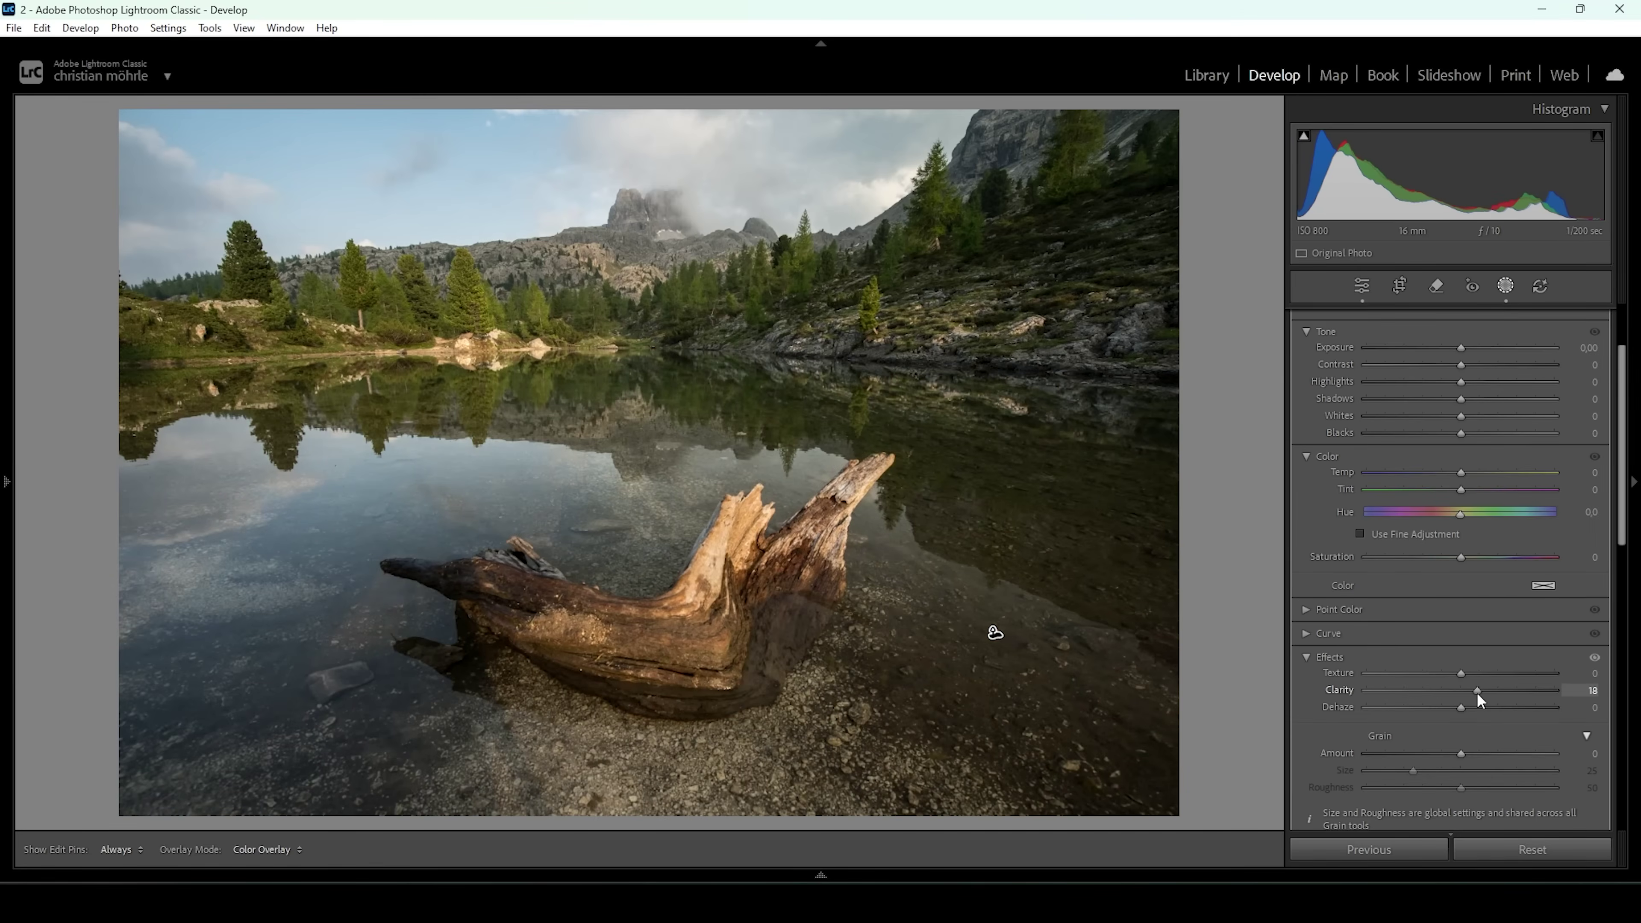
pyautogui.moveTo(1480, 701); pyautogui.dragTo(1476, 701)
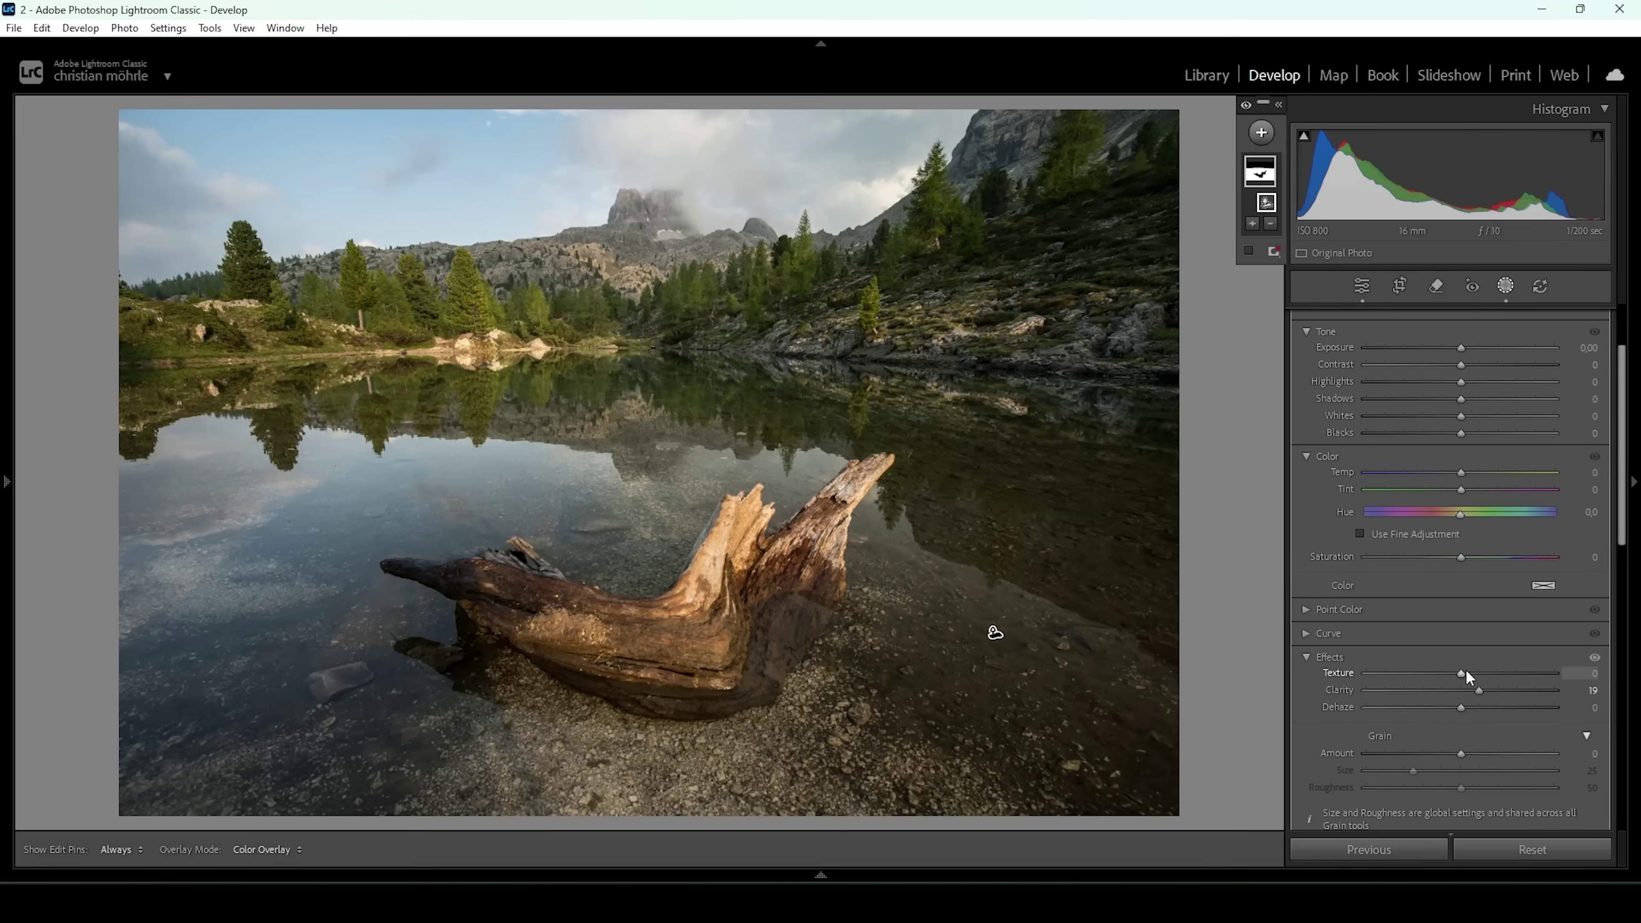
pyautogui.moveTo(1464, 671); pyautogui.dragTo(1489, 682)
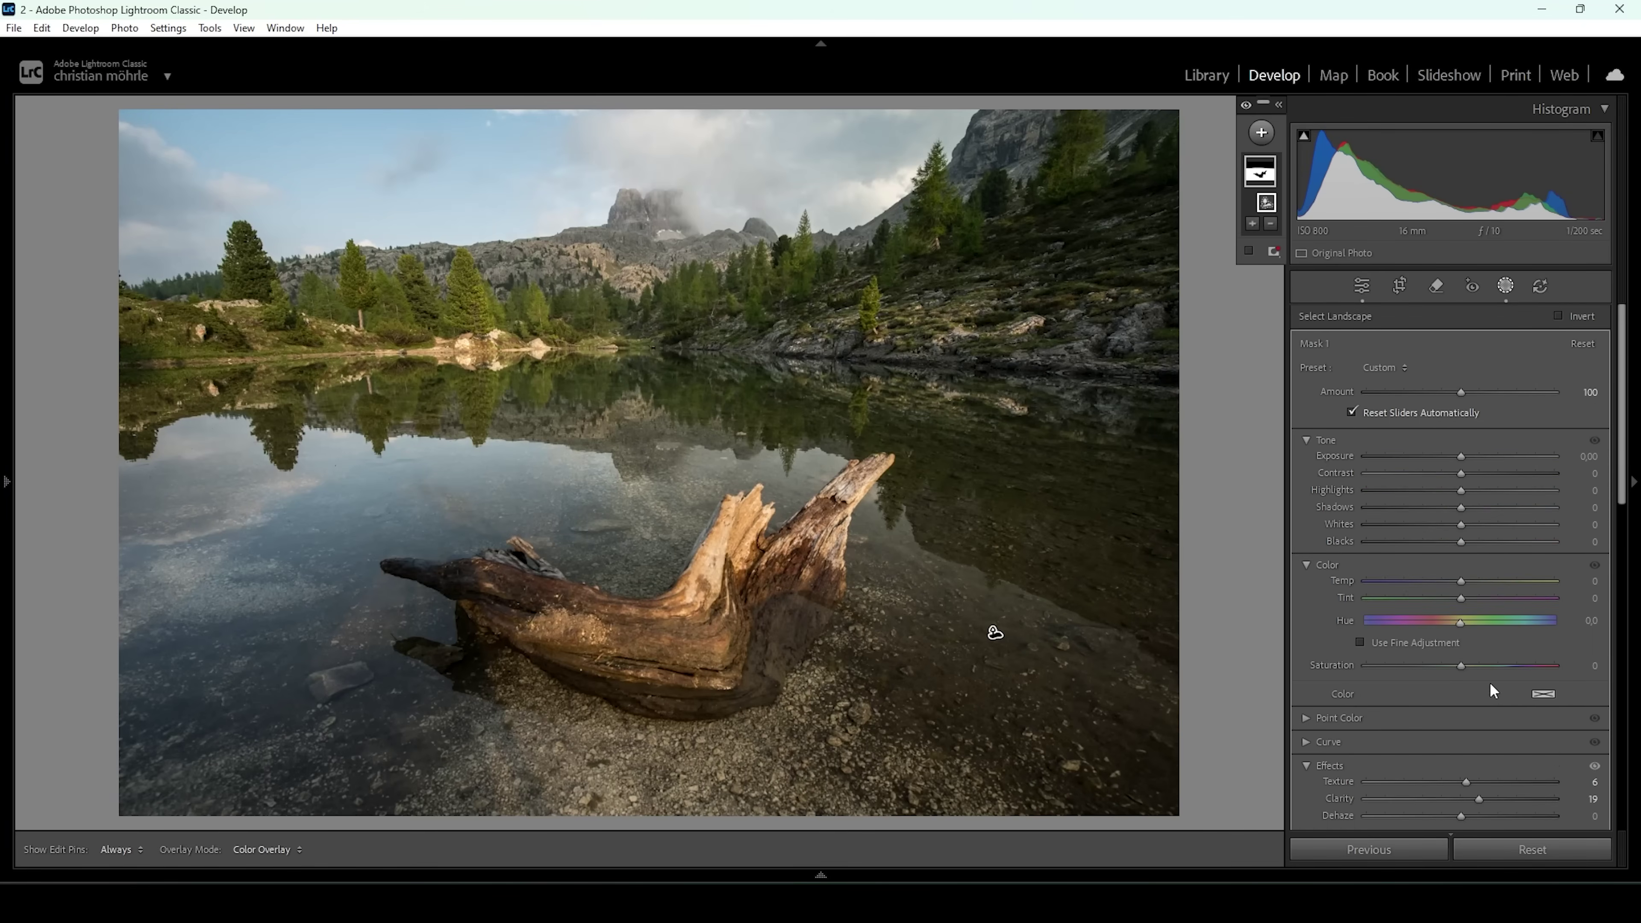
pyautogui.moveTo(1457, 474); pyautogui.dragTo(1462, 475)
# Add a linear gradient mask fading upward from the foreground to above the driftwood's base, and subtract the subject from it.
pyautogui.click(1261, 134)
pyautogui.click(1297, 335)
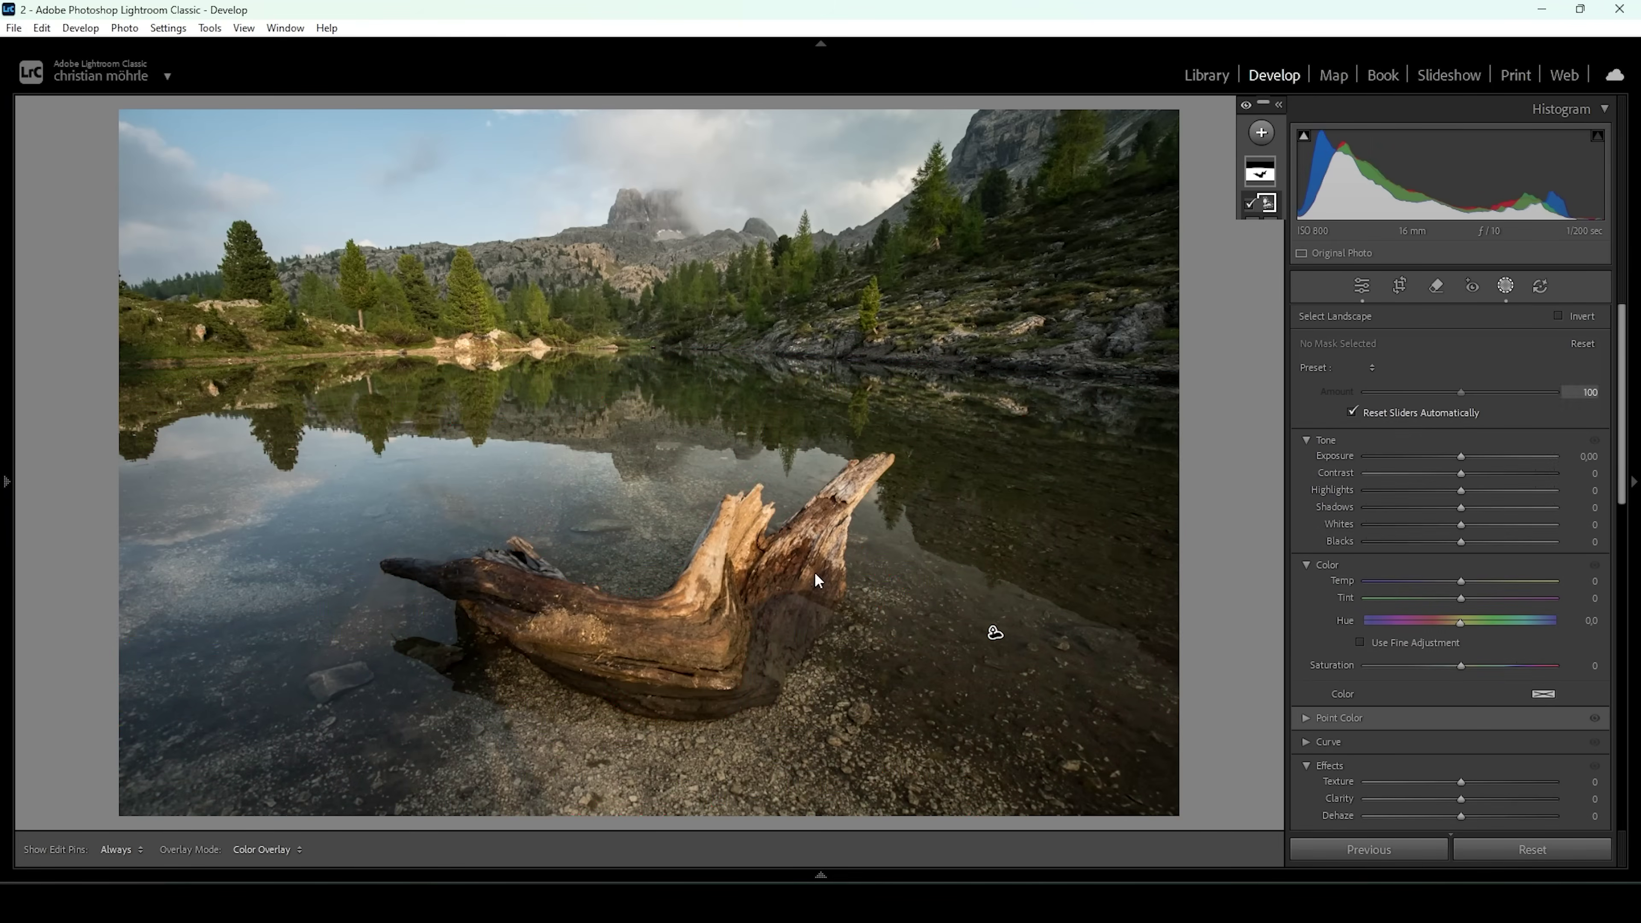
pyautogui.moveTo(636, 778); pyautogui.dragTo(666, 472)
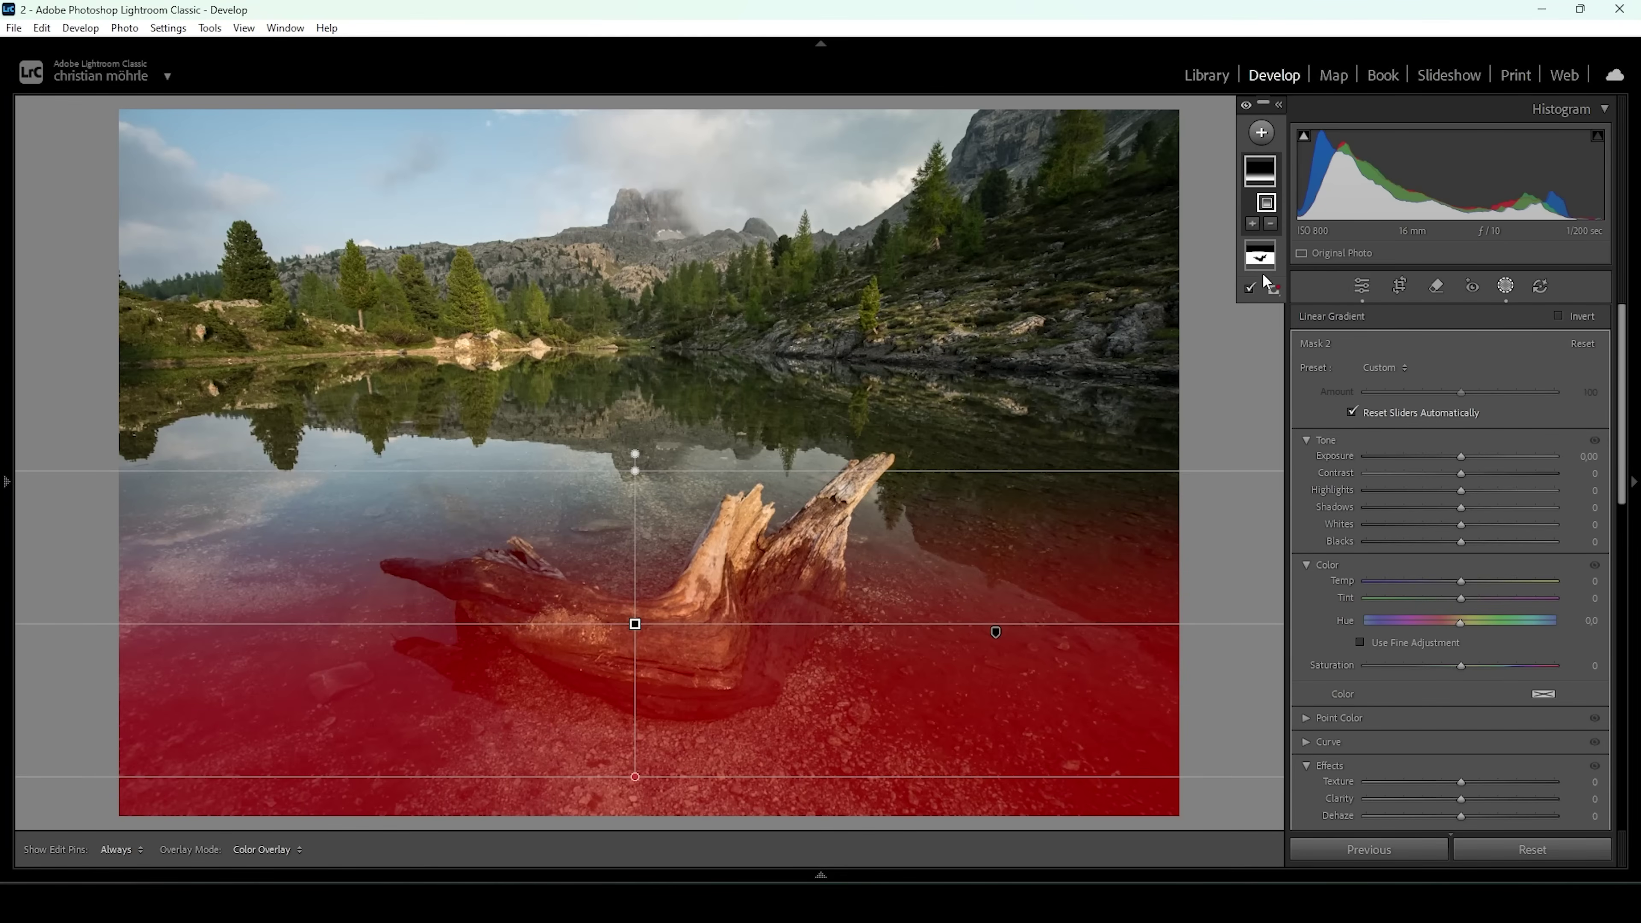
pyautogui.click(1270, 226)
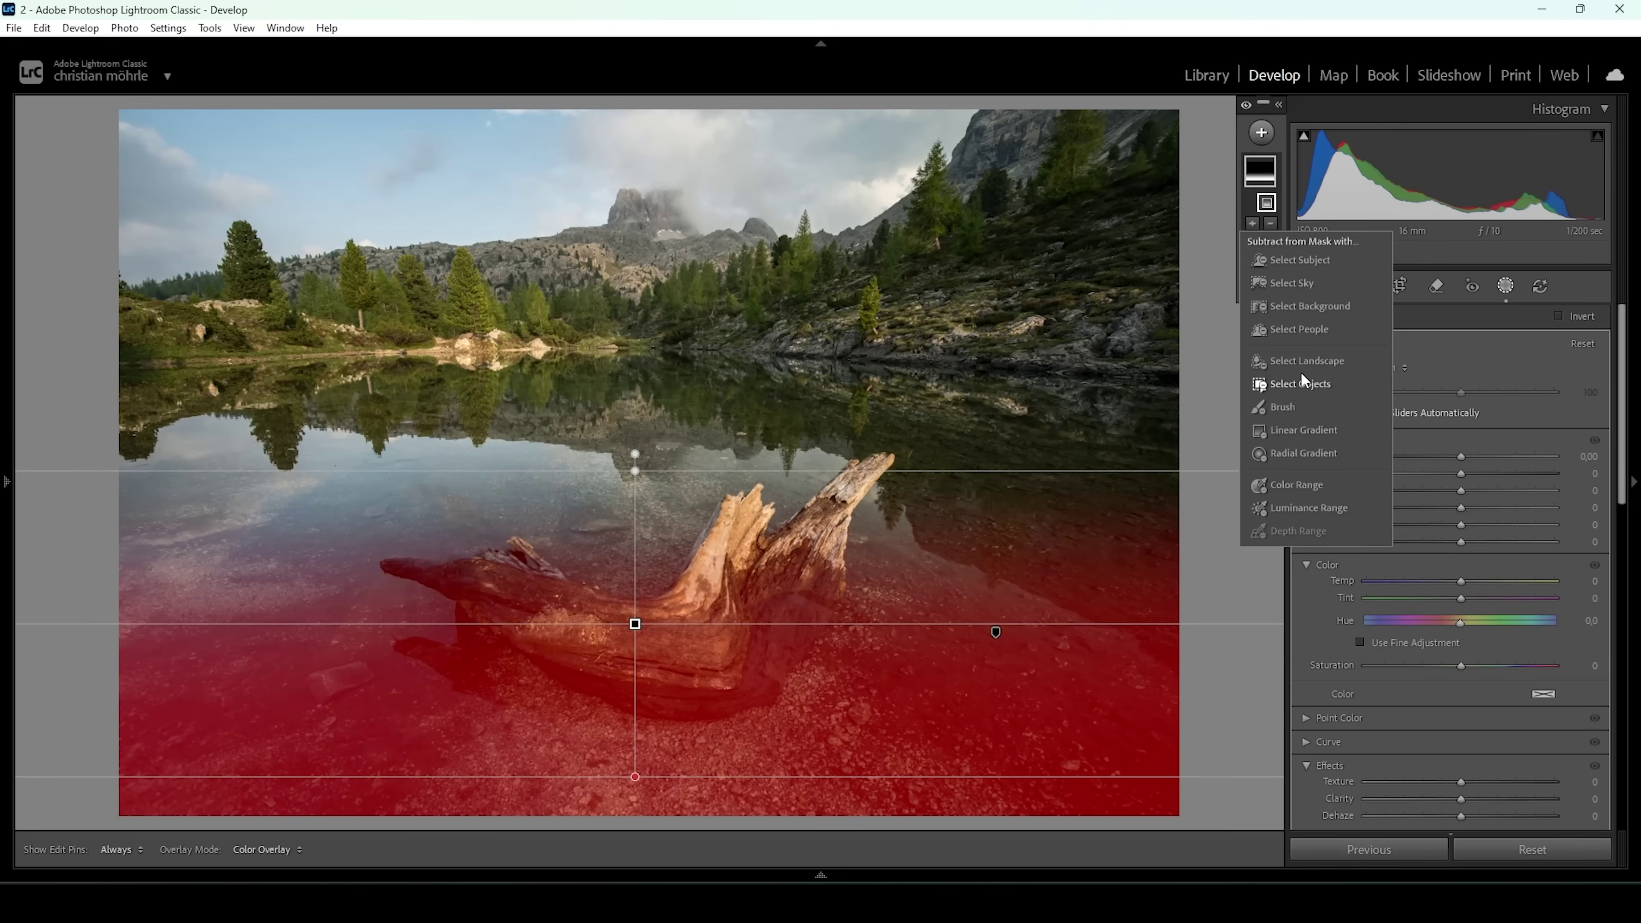
pyautogui.click(1321, 259)
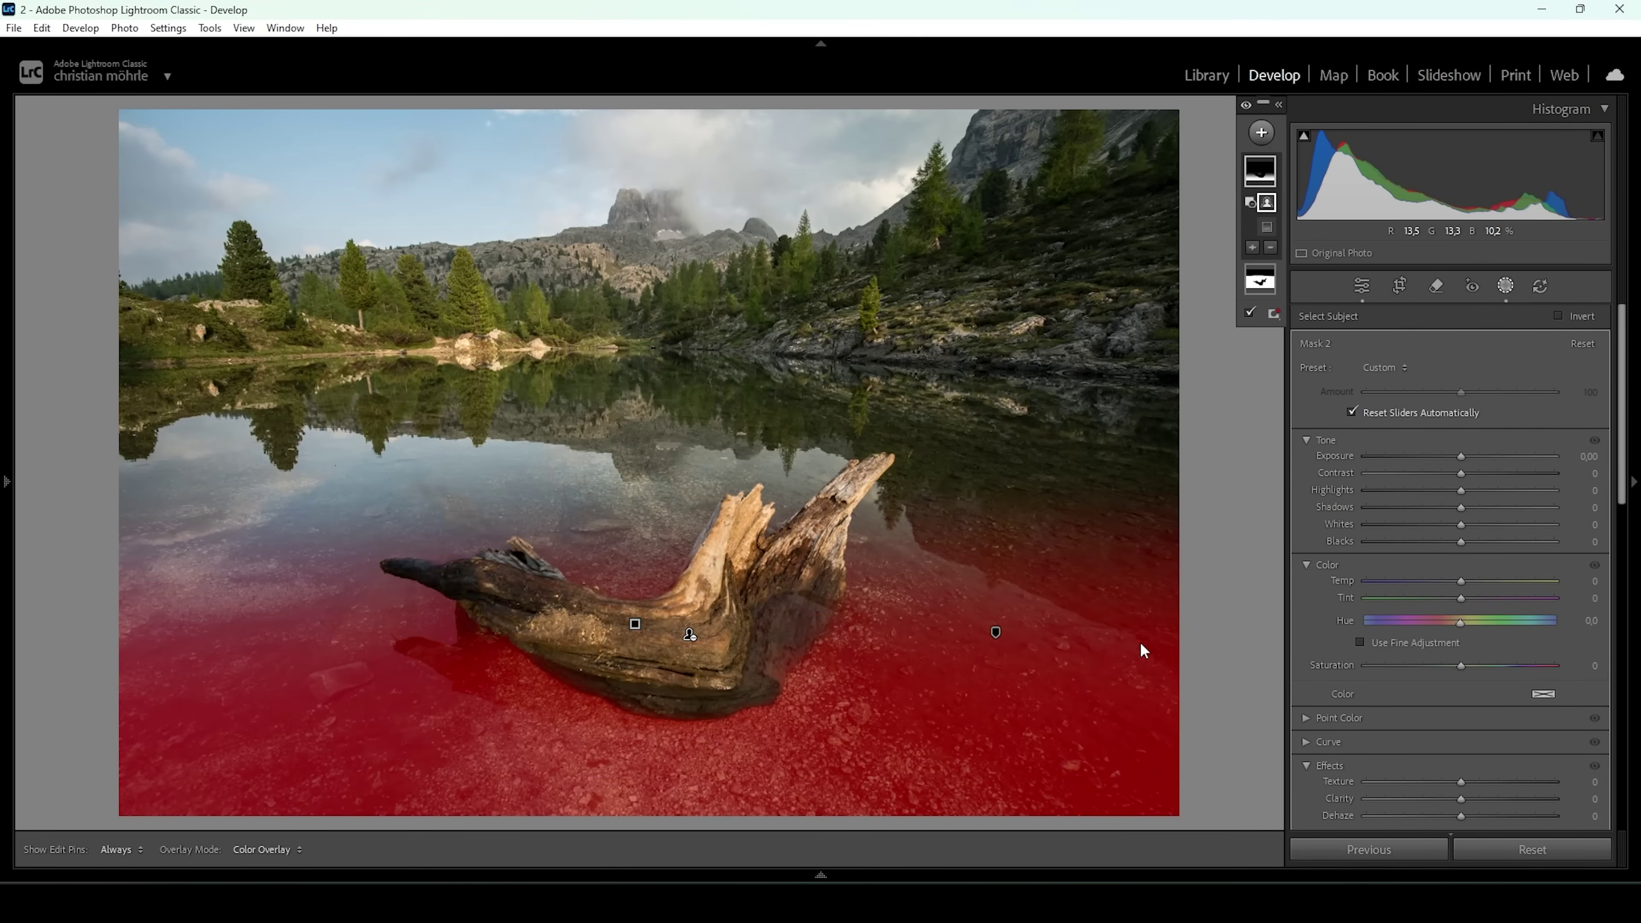
# Darken the foreground gradient mask with Exposure -0.74 and set its Contrast to 17.
pyautogui.moveTo(1438, 451); pyautogui.dragTo(1439, 451)
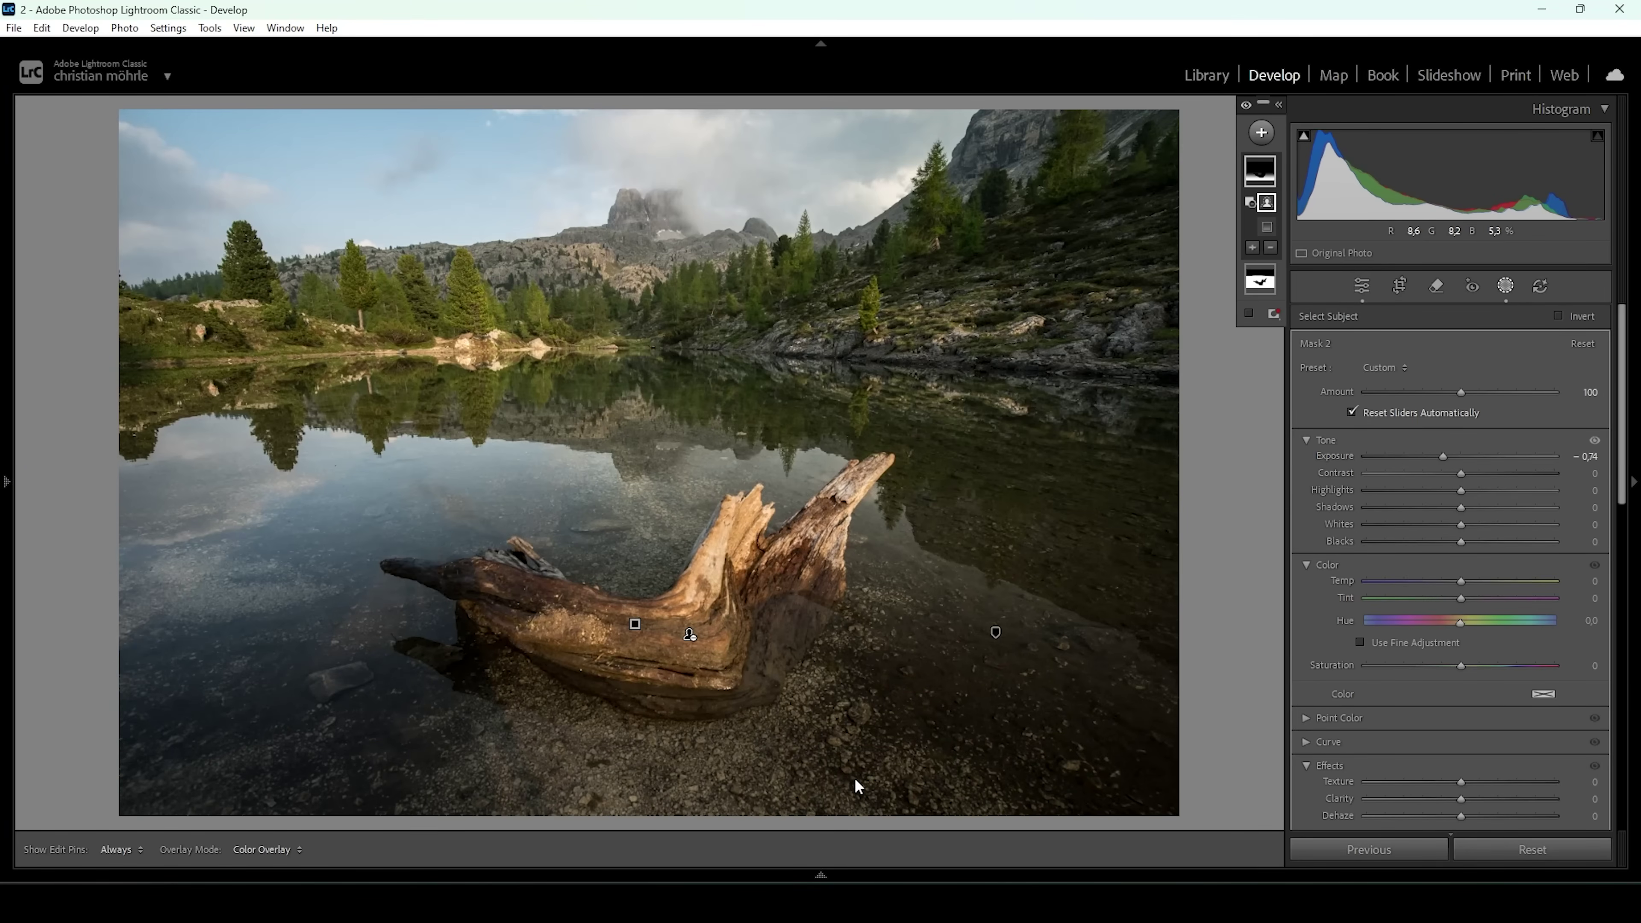
pyautogui.moveTo(1461, 473); pyautogui.dragTo(1477, 474)
# Create a color range mask sampled from the green trees on the far shore, with Refine set to 60.
pyautogui.click(1277, 105)
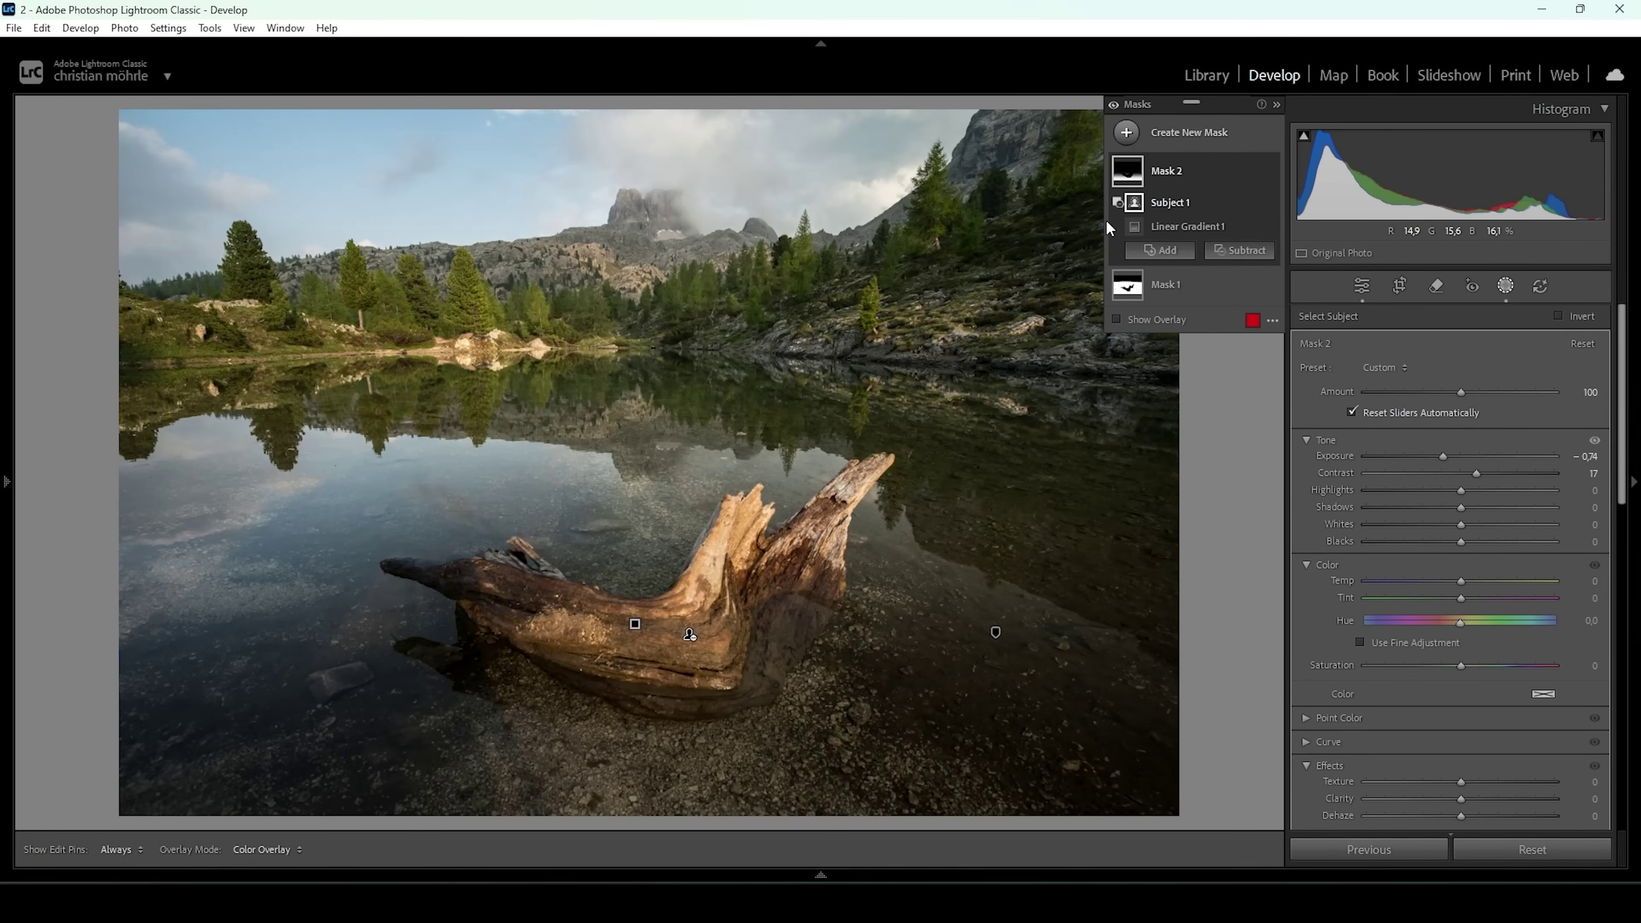
pyautogui.click(1134, 133)
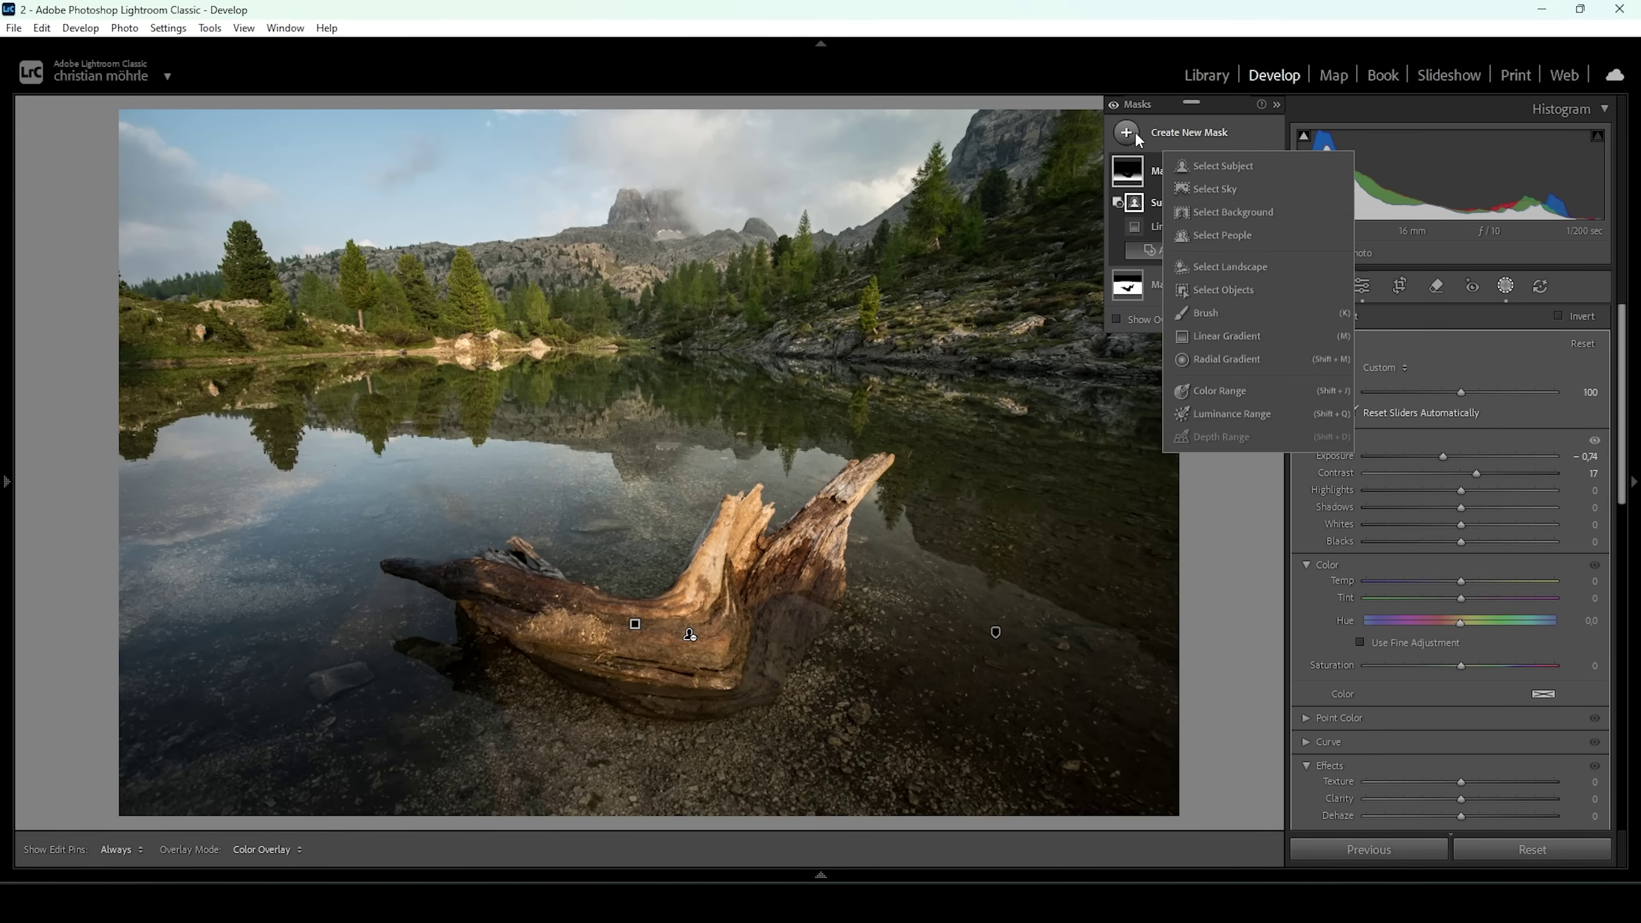
pyautogui.click(1220, 392)
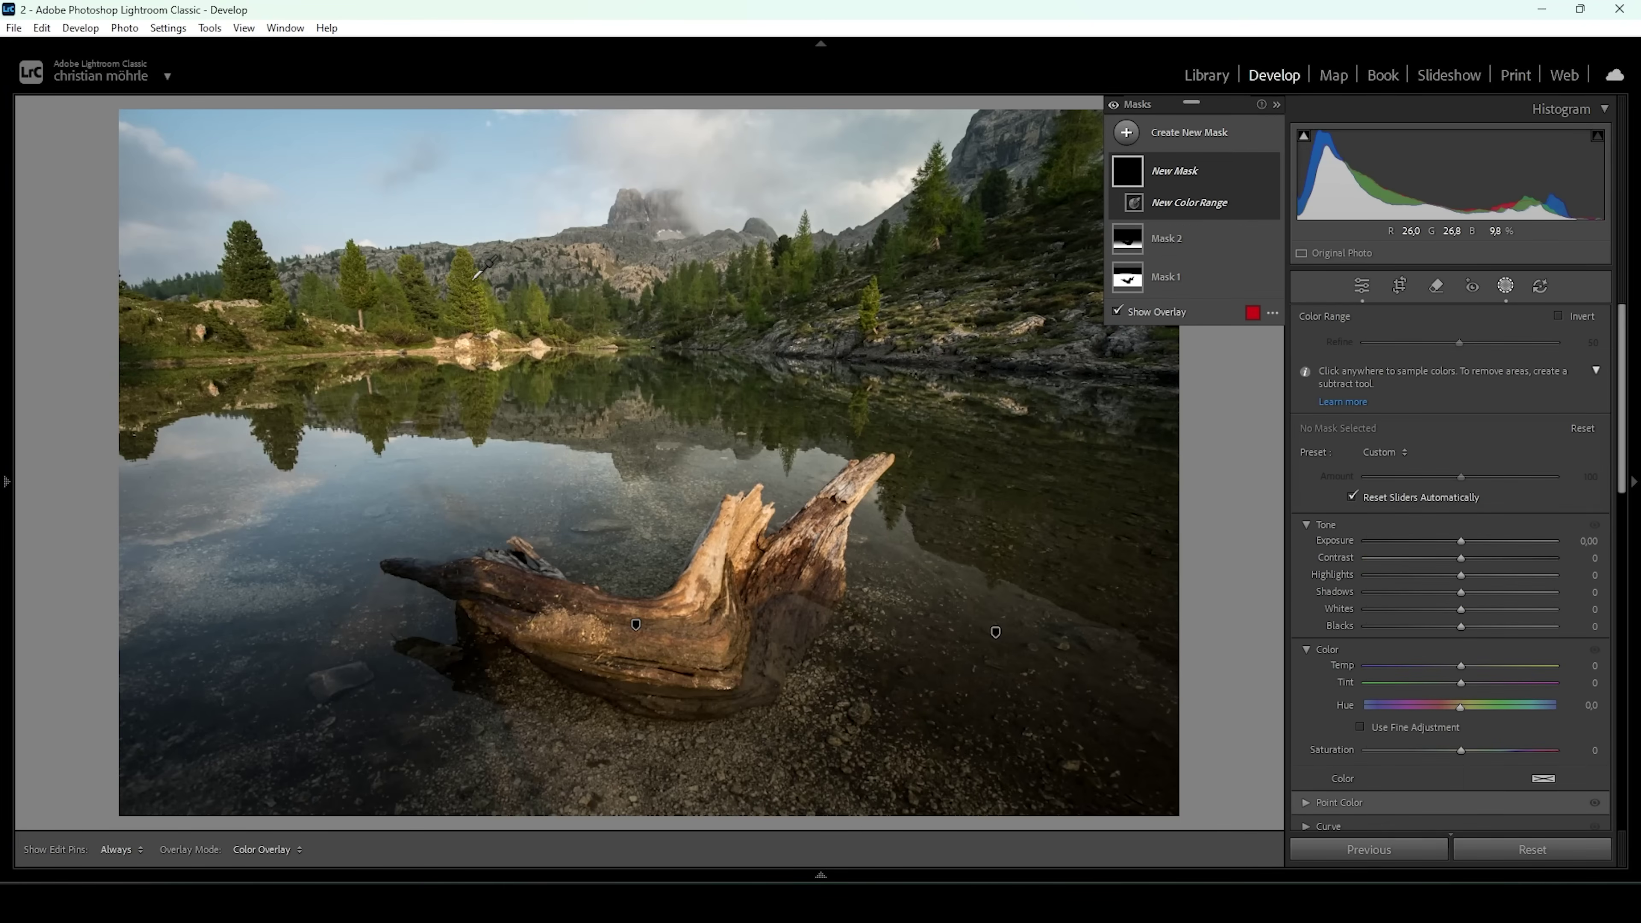
pyautogui.click(472, 282)
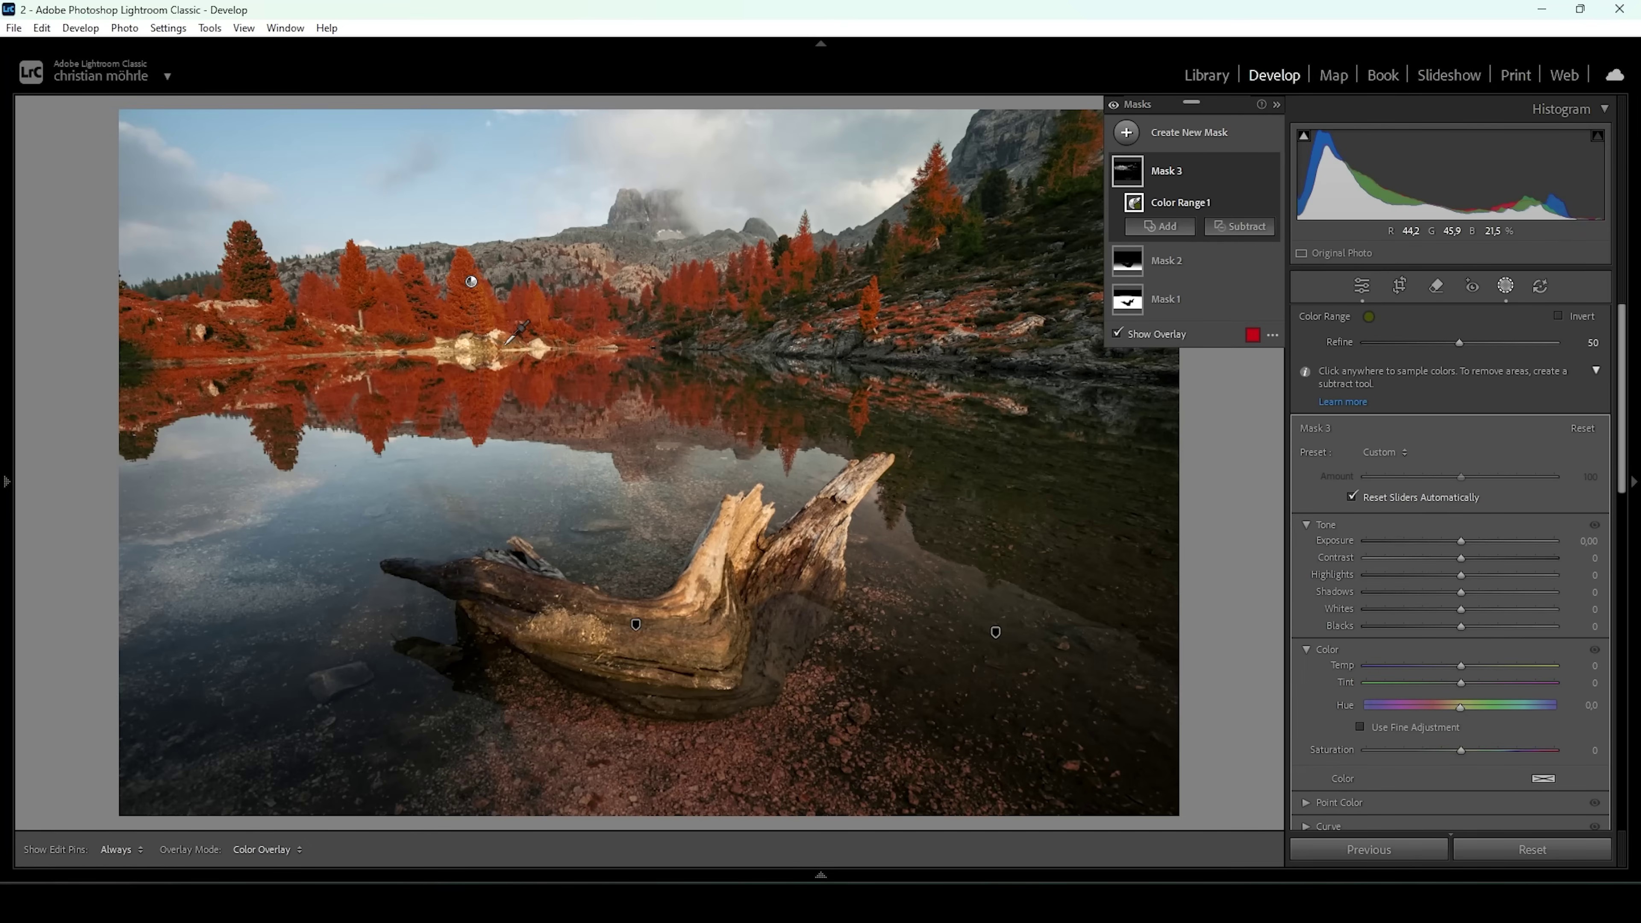
pyautogui.moveTo(1458, 343); pyautogui.dragTo(1478, 342)
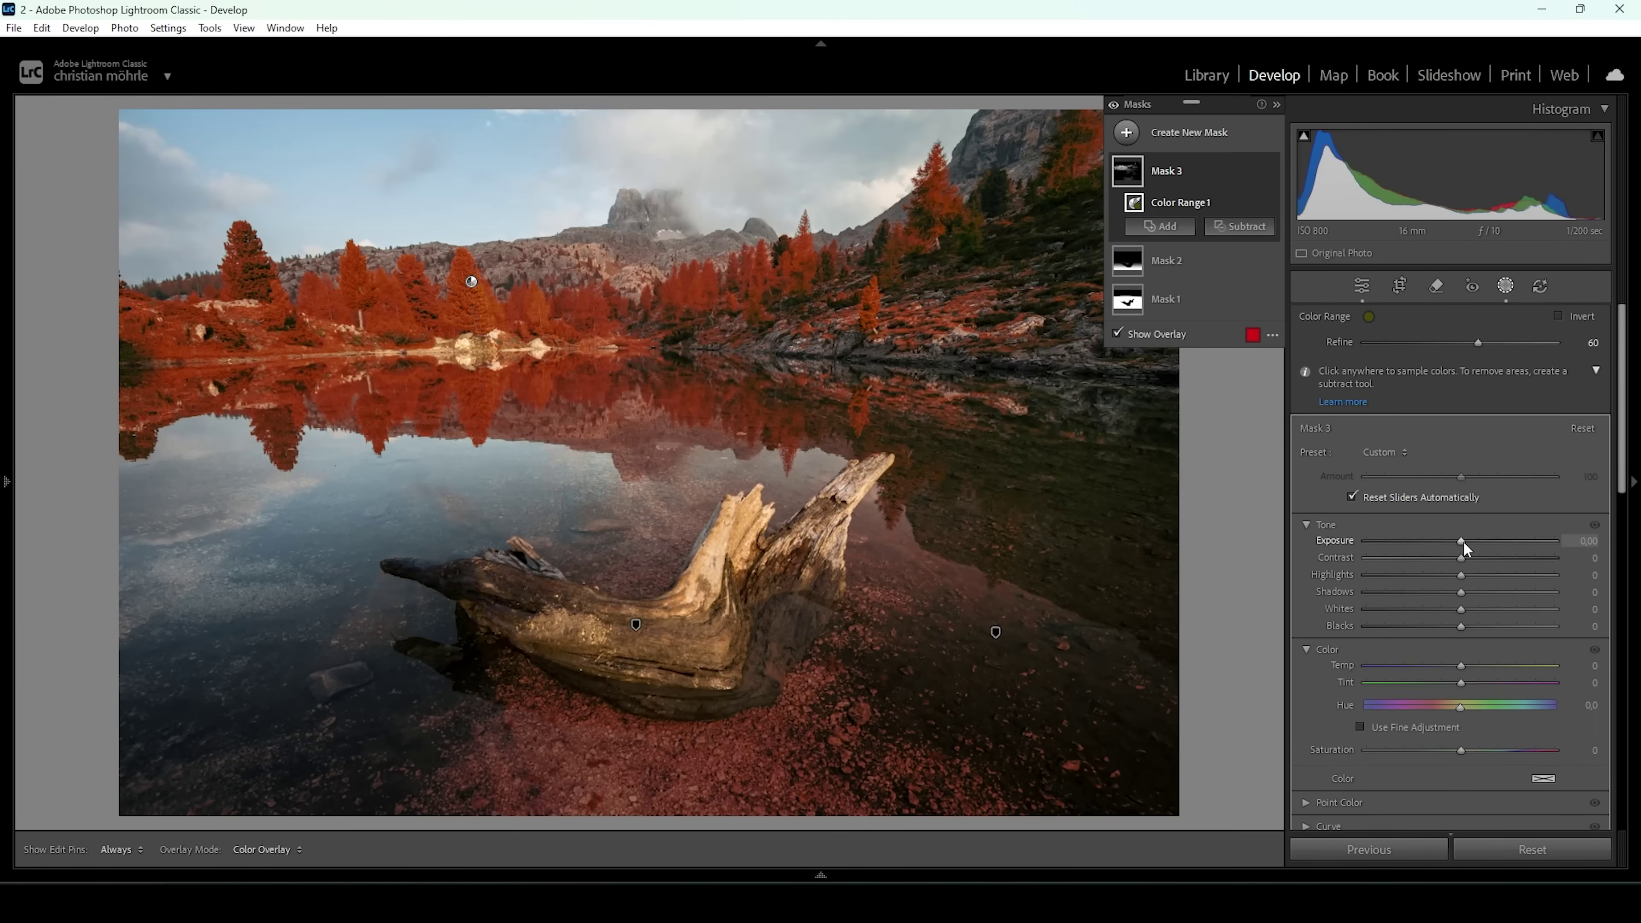
# Set the greenery color mask to Exposure 0.13, Whites 100, Clarity 12 and Temp 10.
pyautogui.moveTo(1459, 545); pyautogui.dragTo(1464, 537)
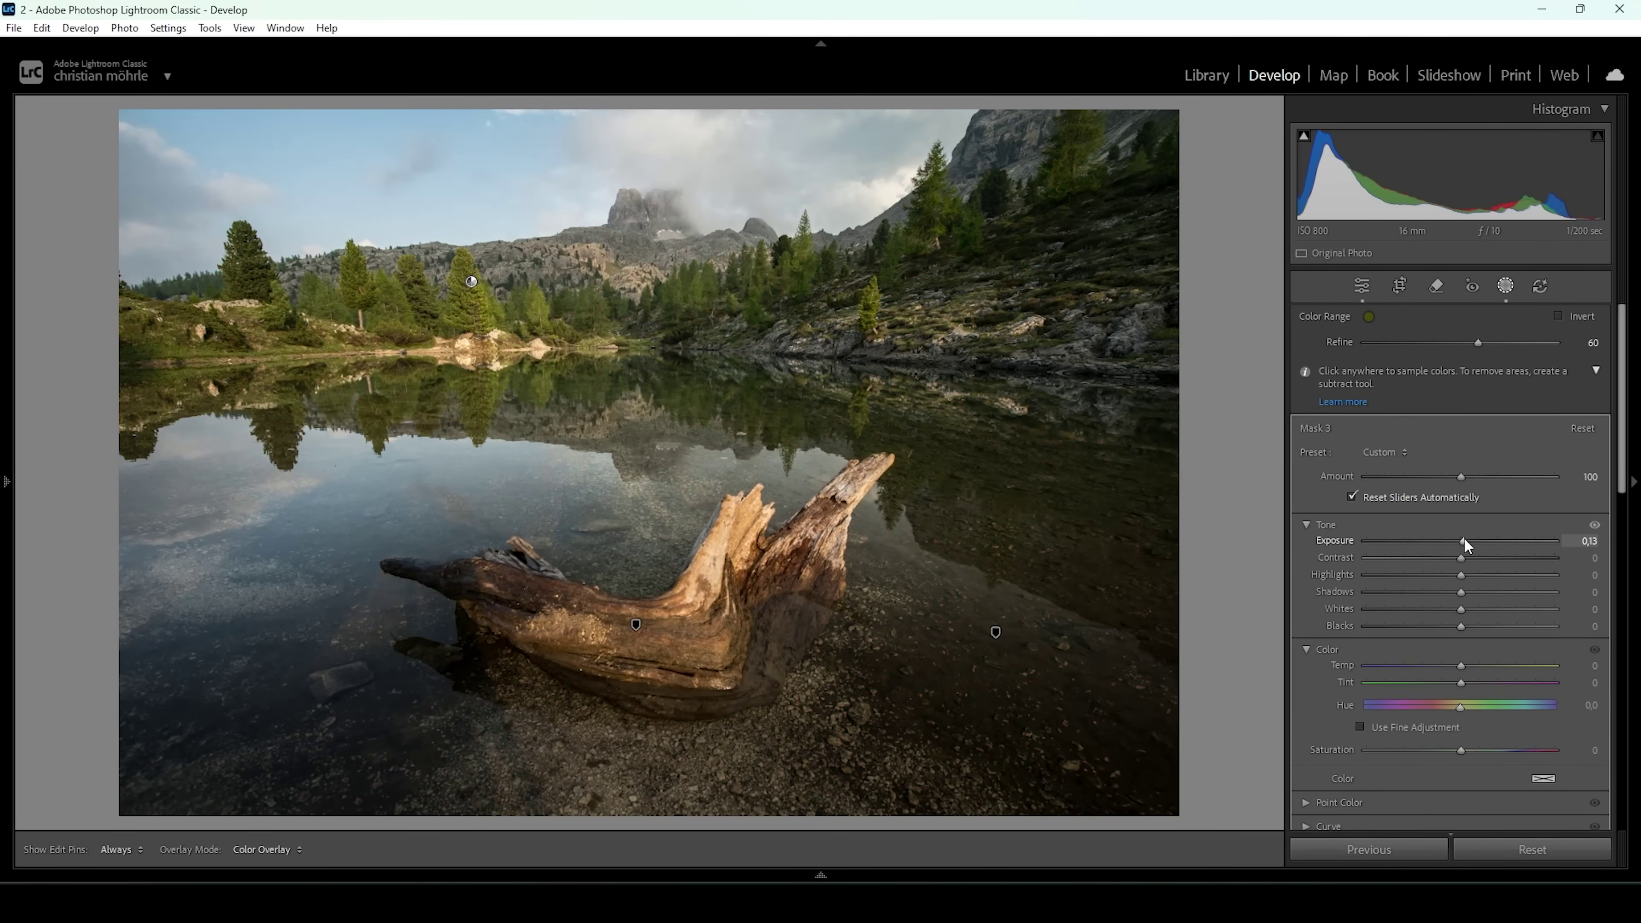
pyautogui.moveTo(1461, 609); pyautogui.dragTo(1562, 606)
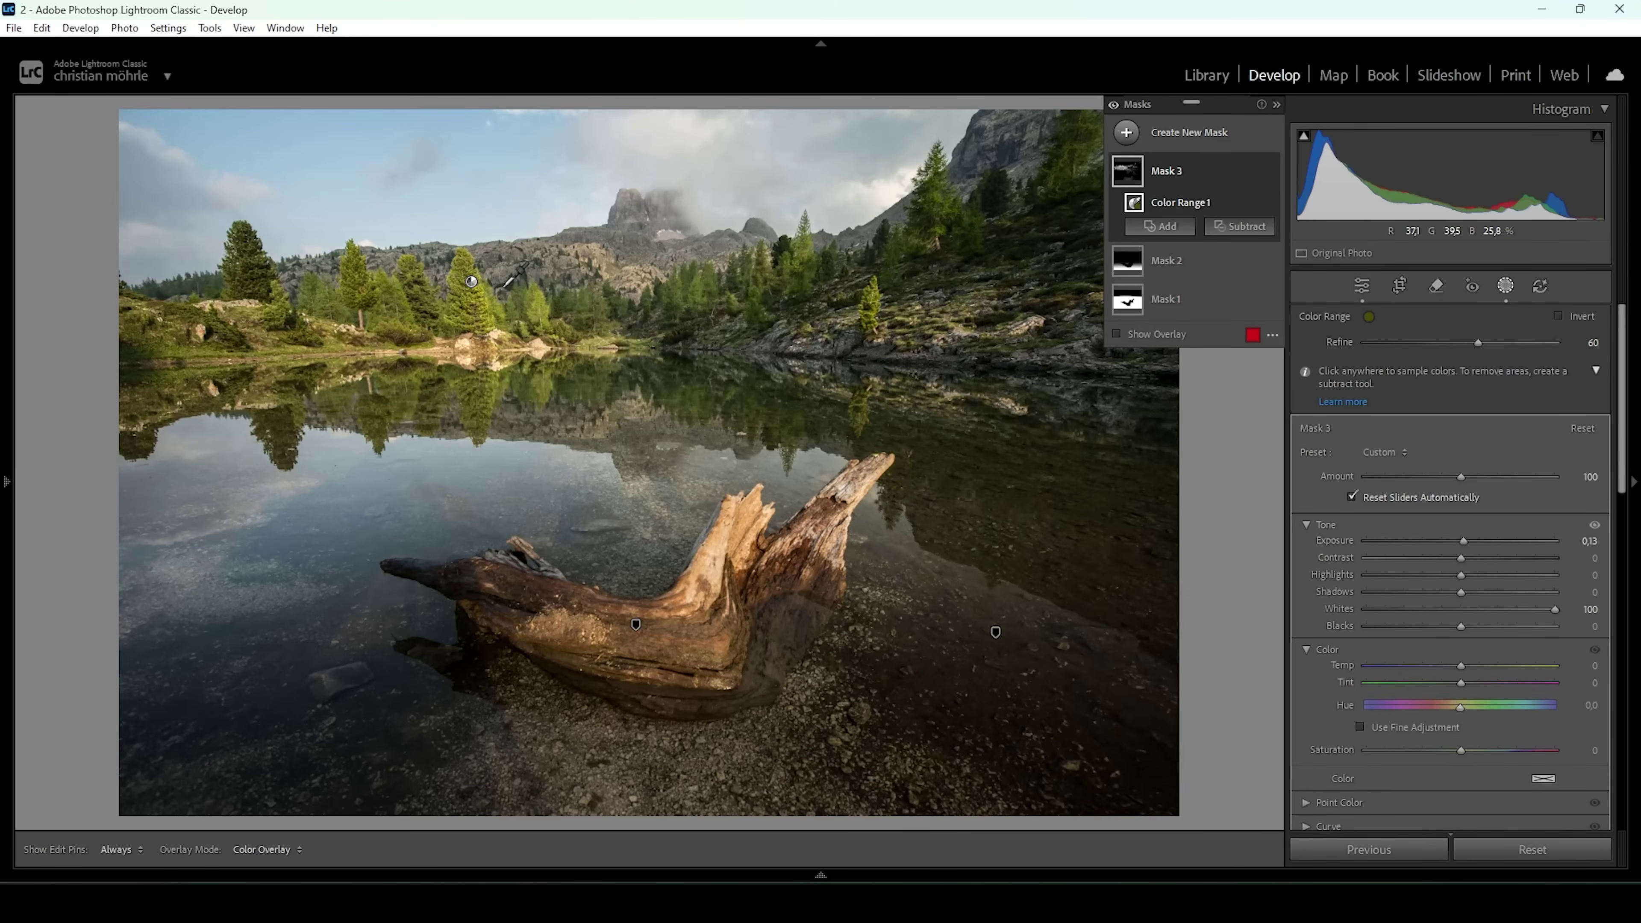
pyautogui.scroll(-3, 1460, 773)
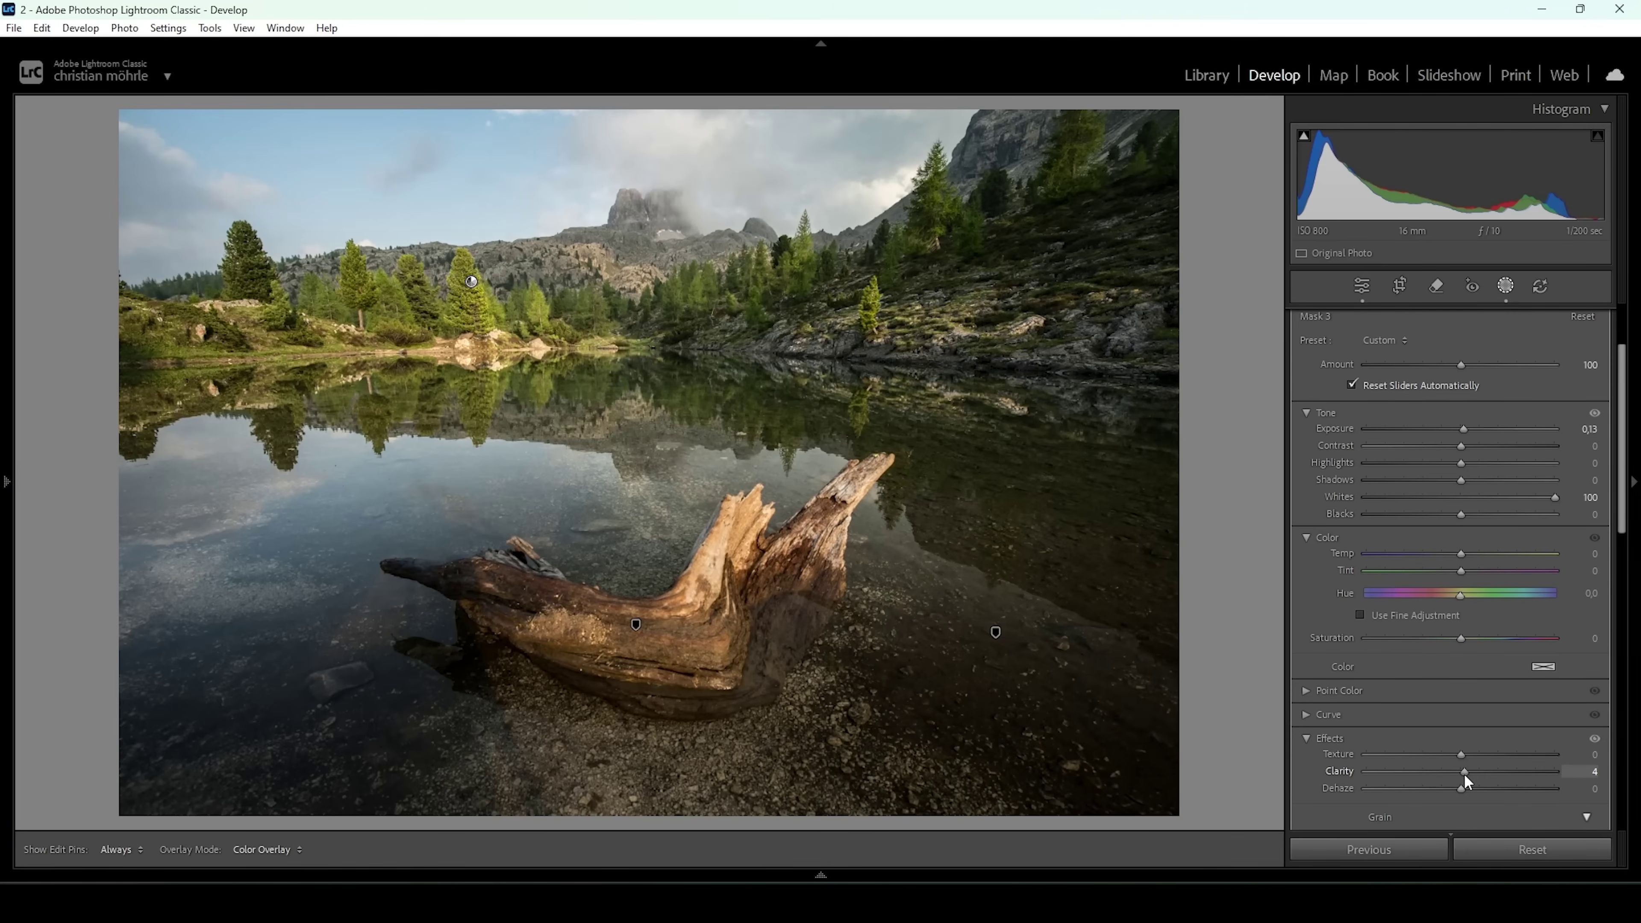
pyautogui.moveTo(1471, 774); pyautogui.dragTo(1472, 774)
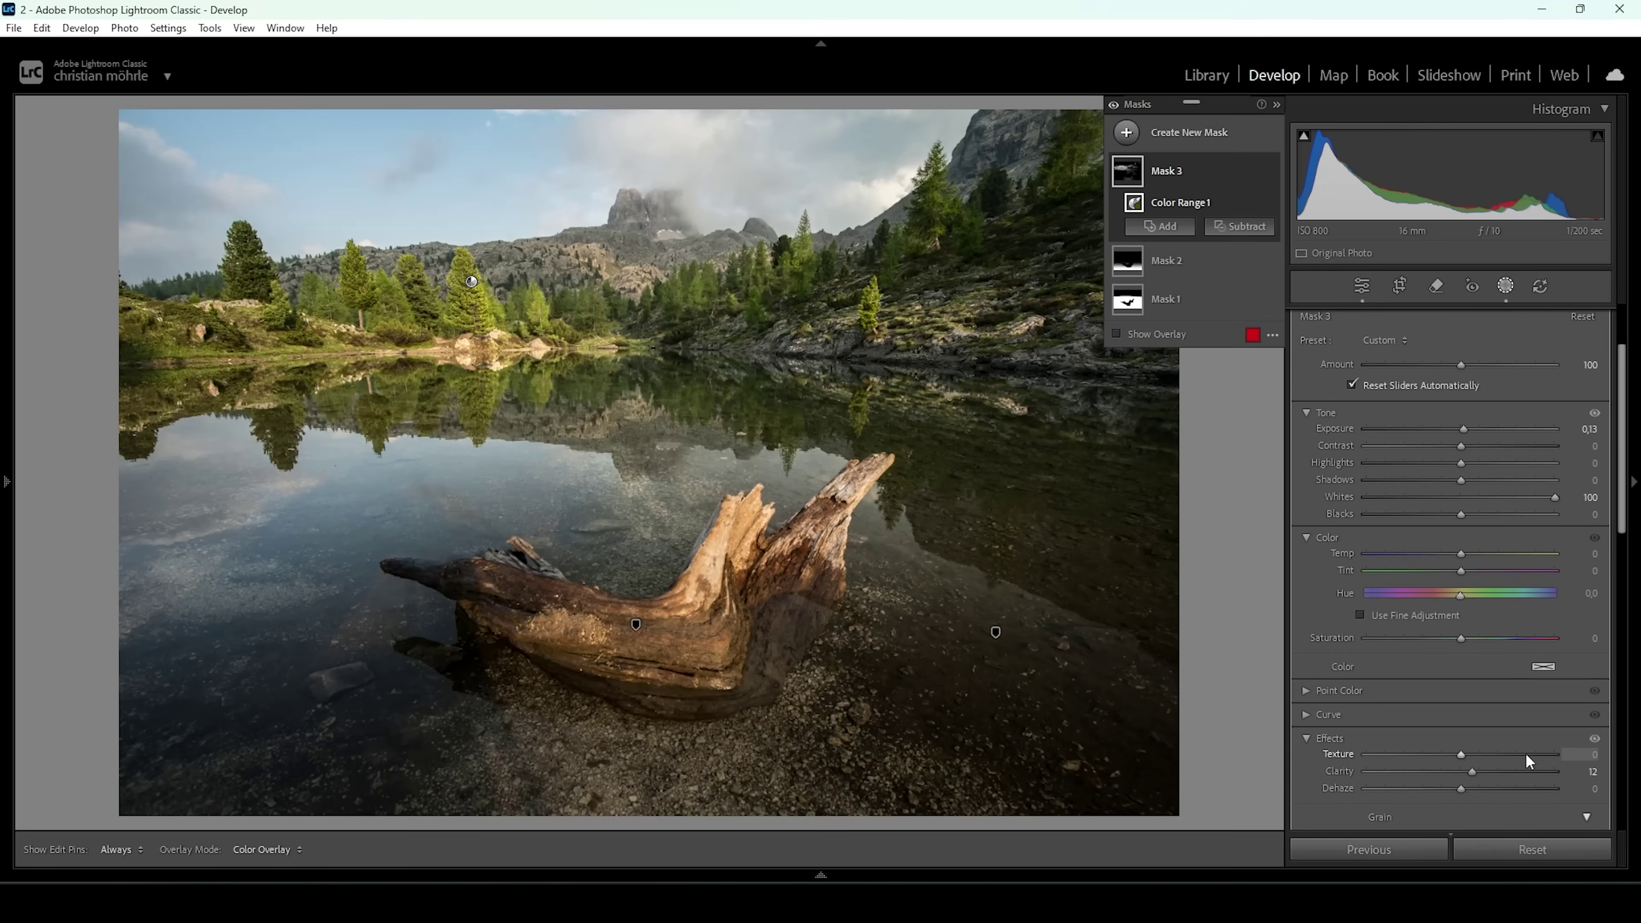
pyautogui.scroll(3, 1557, 741)
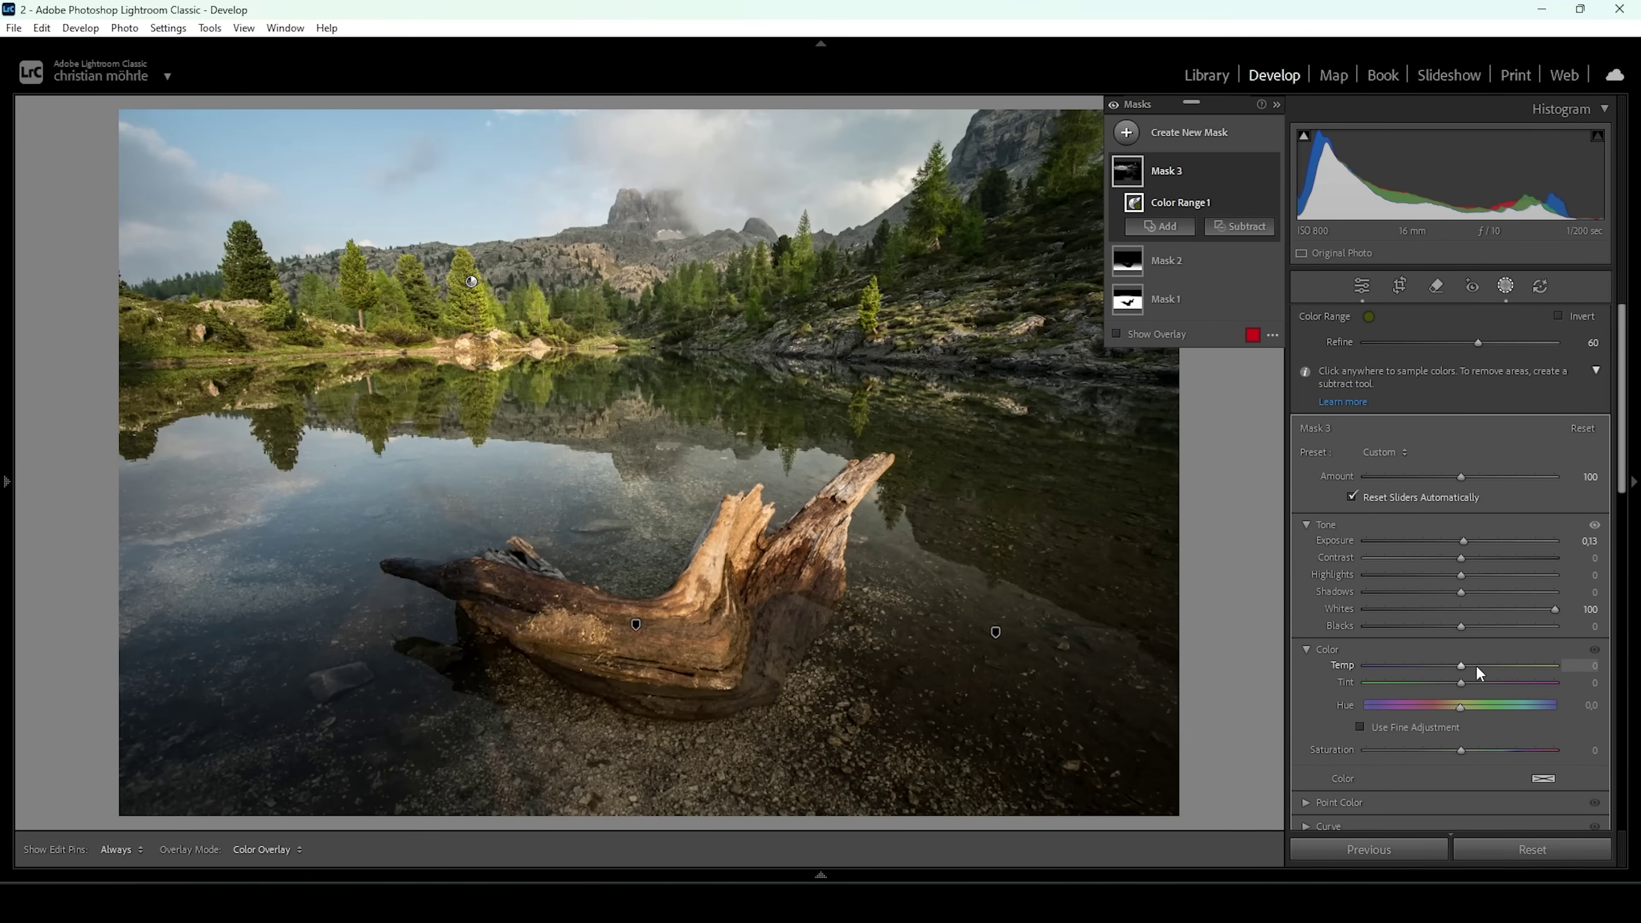
pyautogui.moveTo(1462, 667); pyautogui.dragTo(1468, 667)
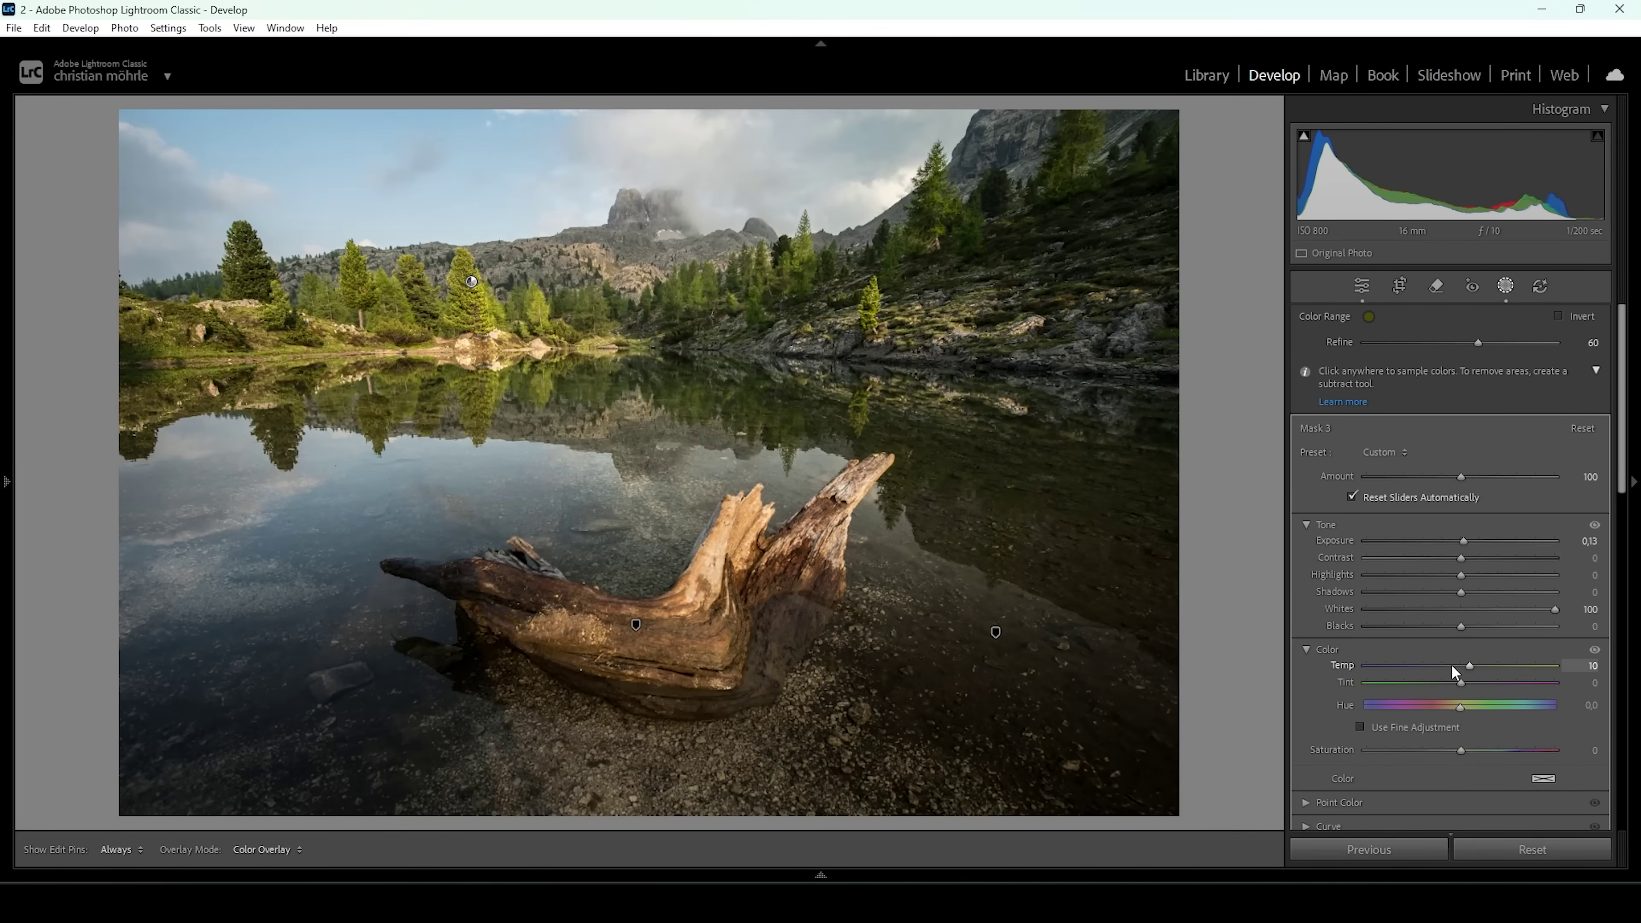
# Create another color range mask sampled from the sunlit green trees on the far shore, with Refine set to 41.
pyautogui.moveTo(1452, 664); pyautogui.dragTo(1451, 665)
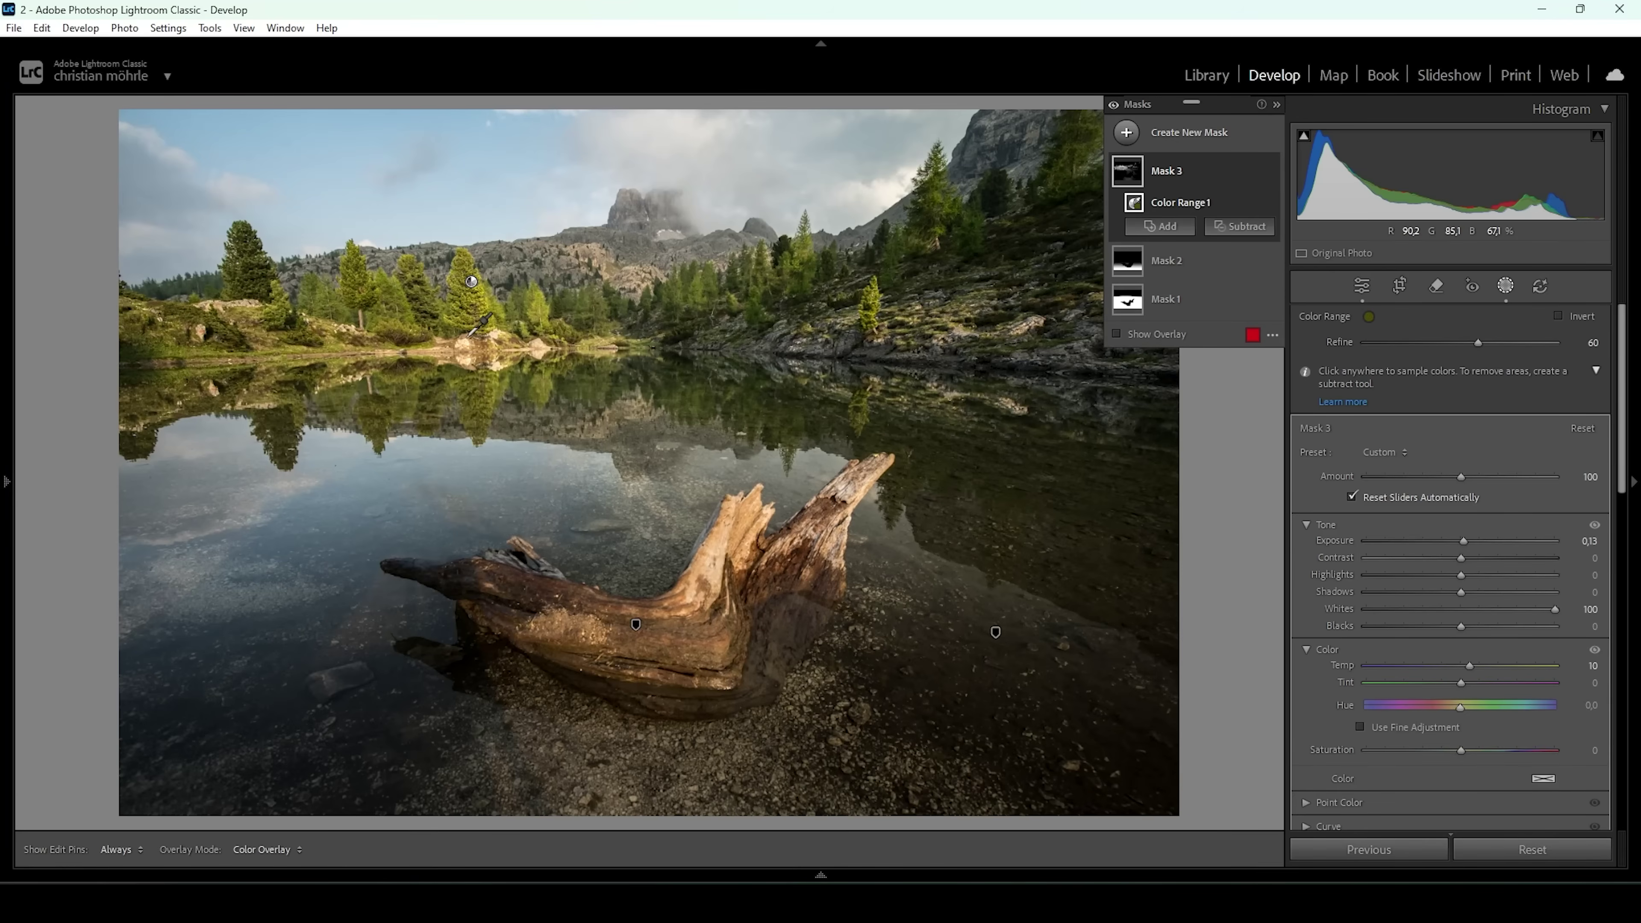
pyautogui.click(1125, 132)
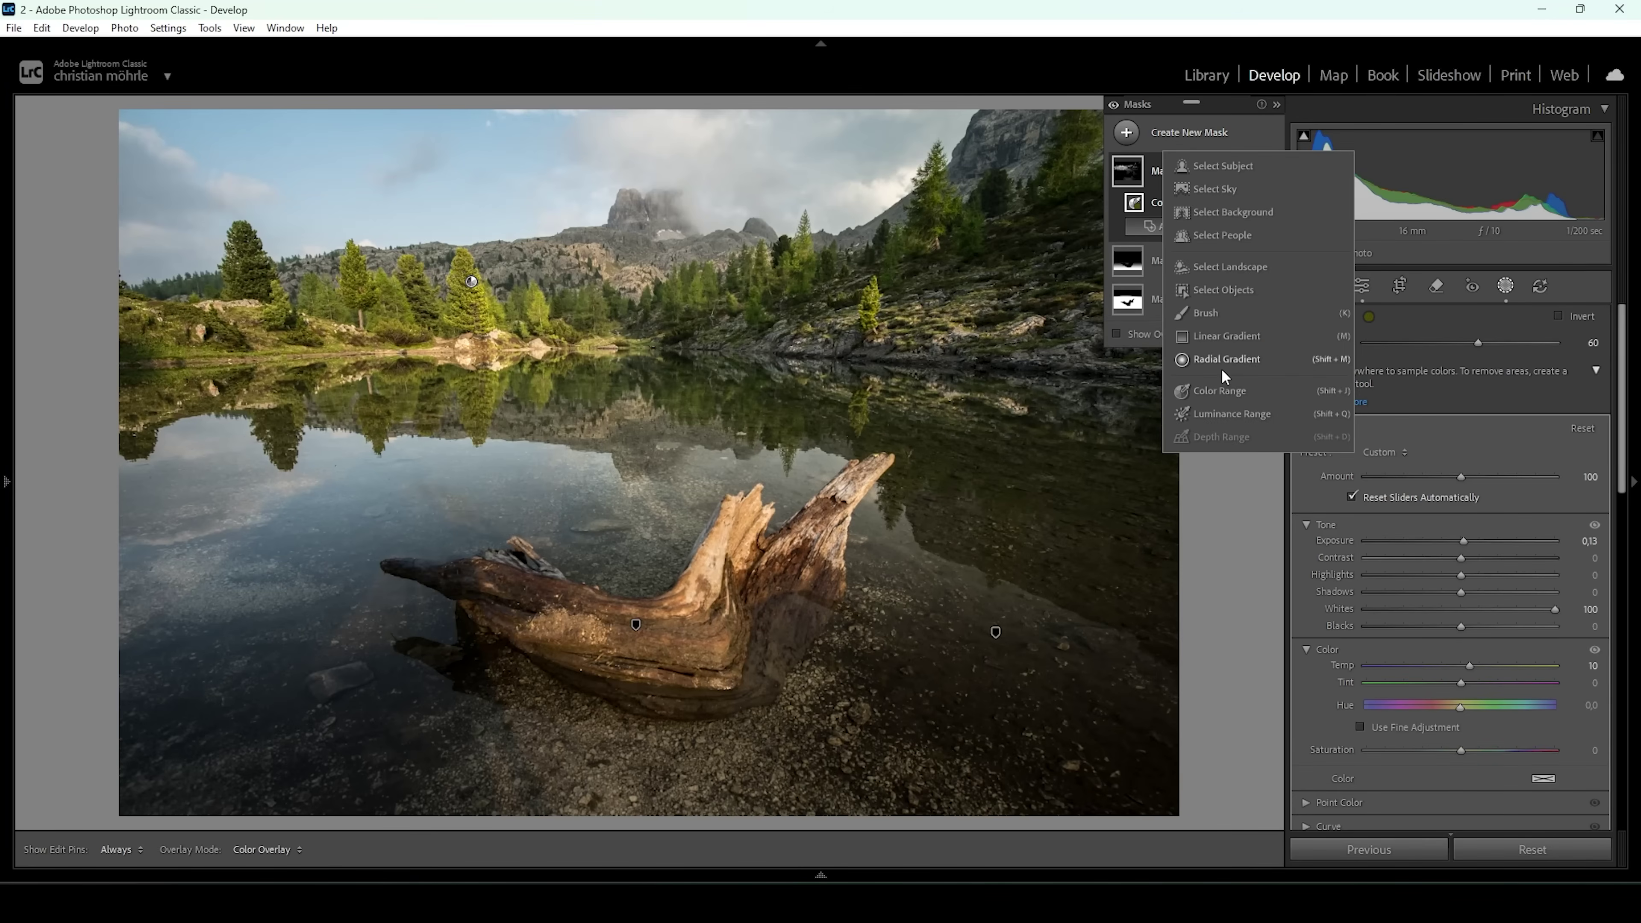
pyautogui.click(1228, 389)
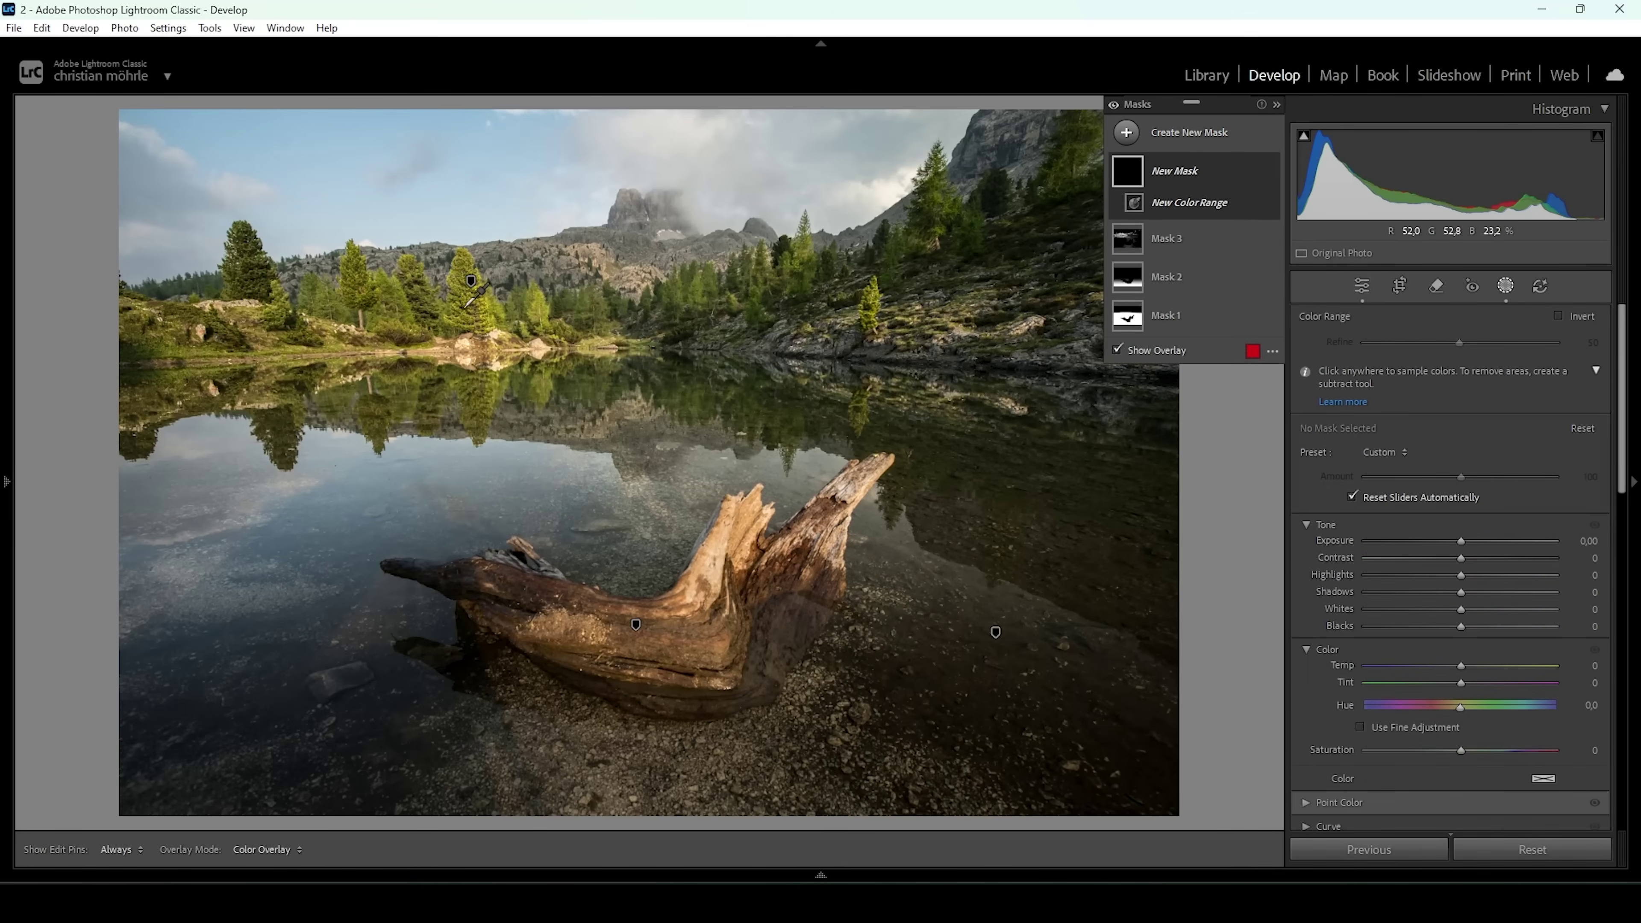
pyautogui.click(454, 280)
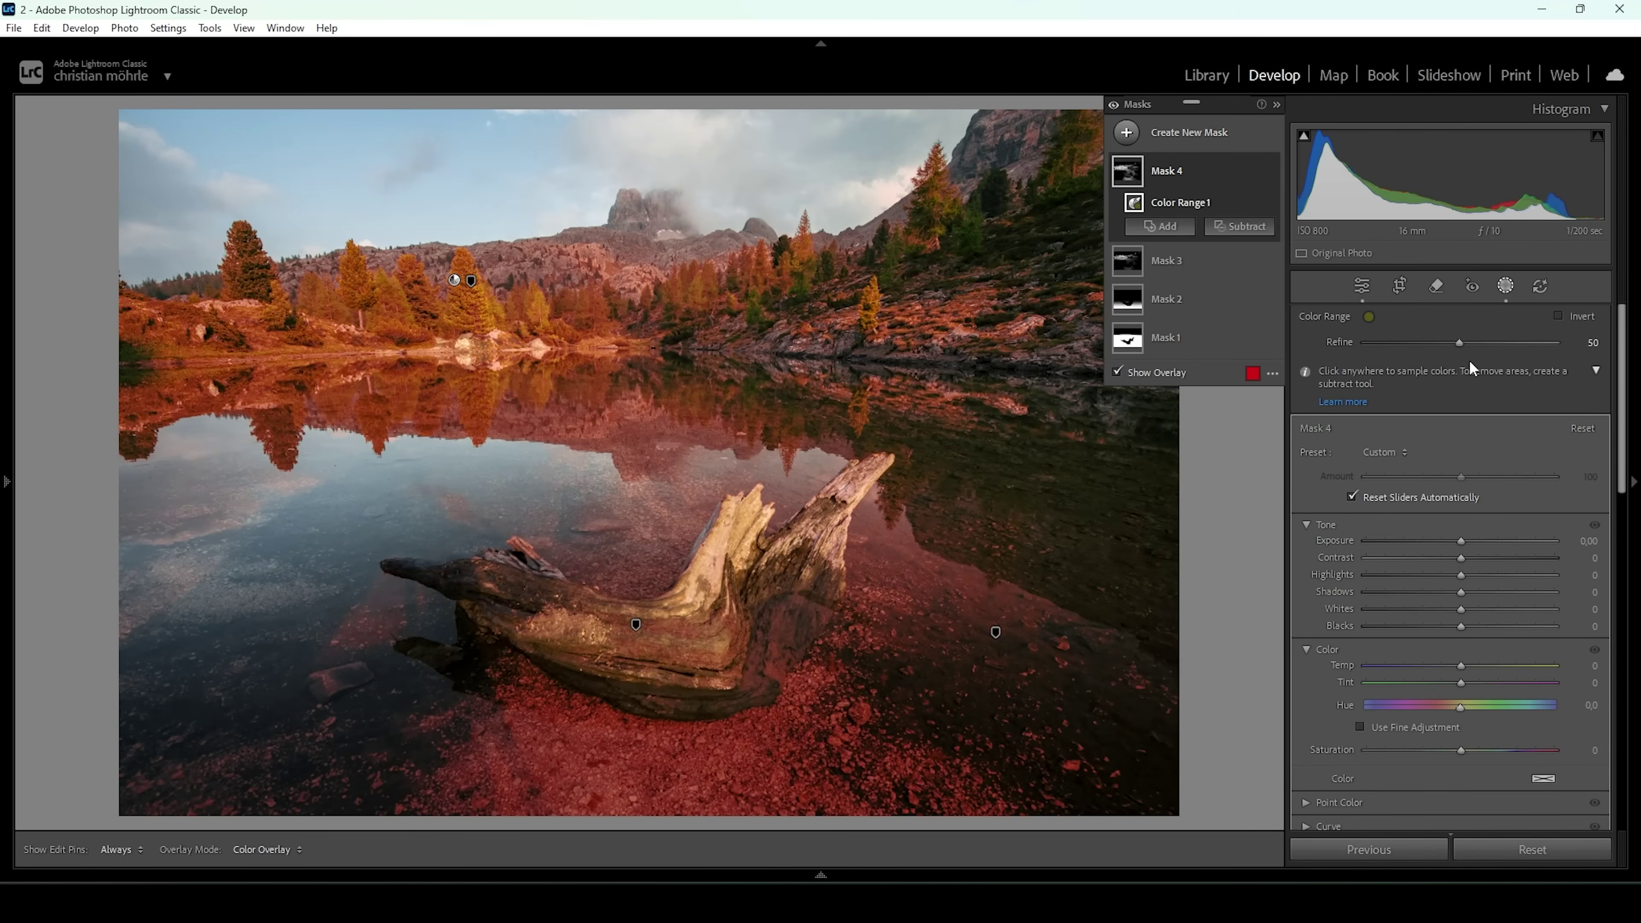
pyautogui.click(1456, 343)
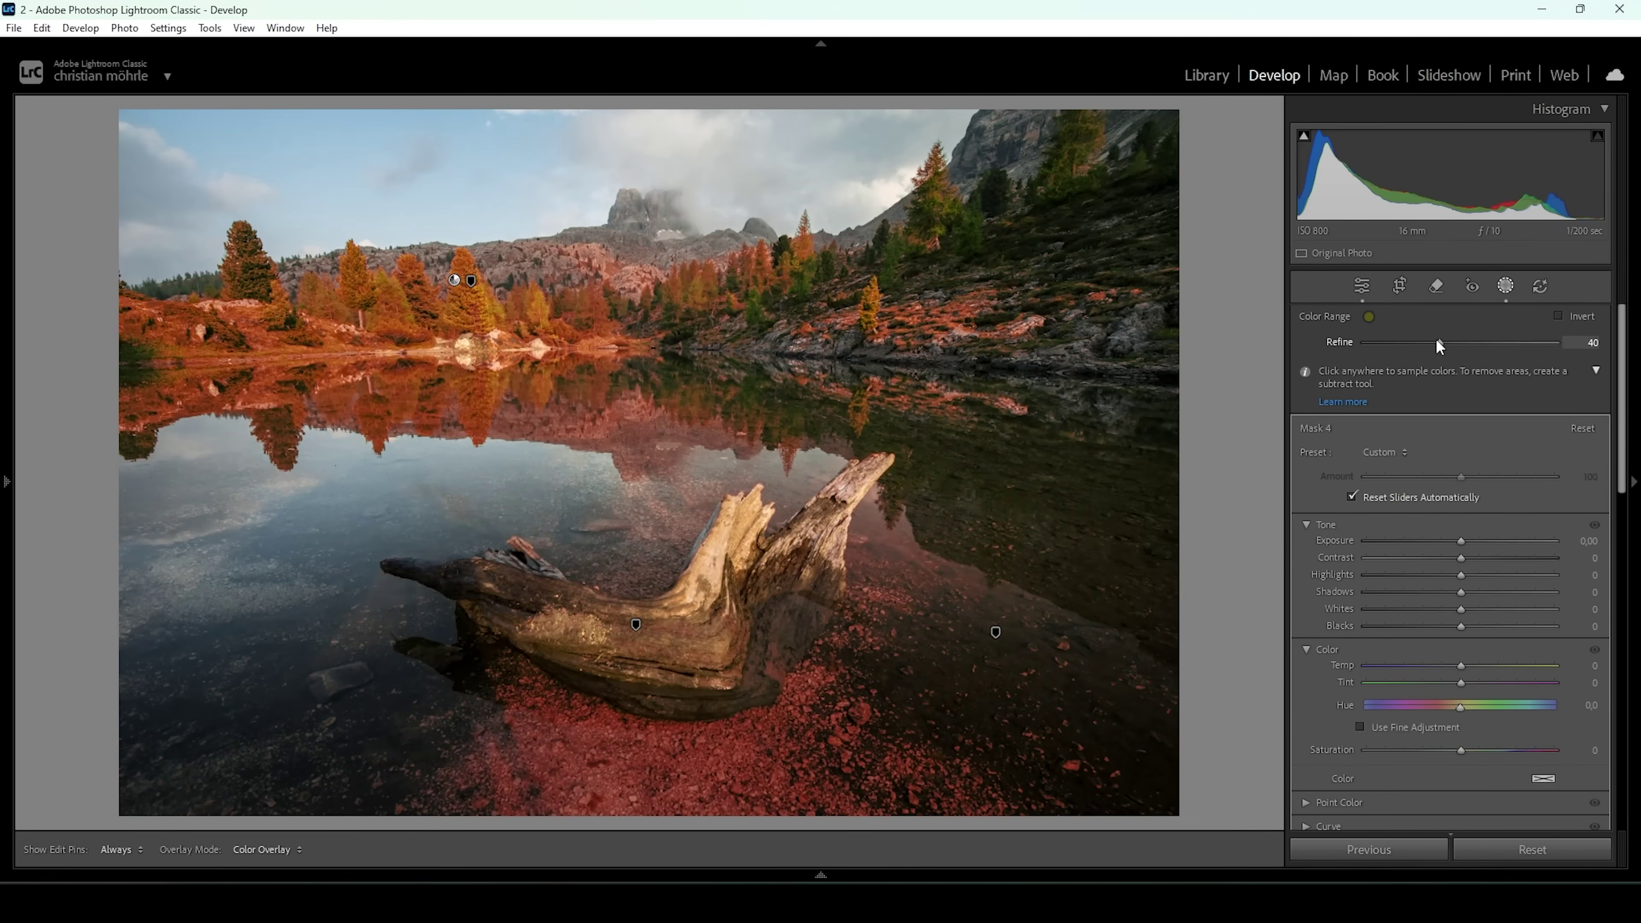
pyautogui.moveTo(1434, 346); pyautogui.dragTo(1437, 348)
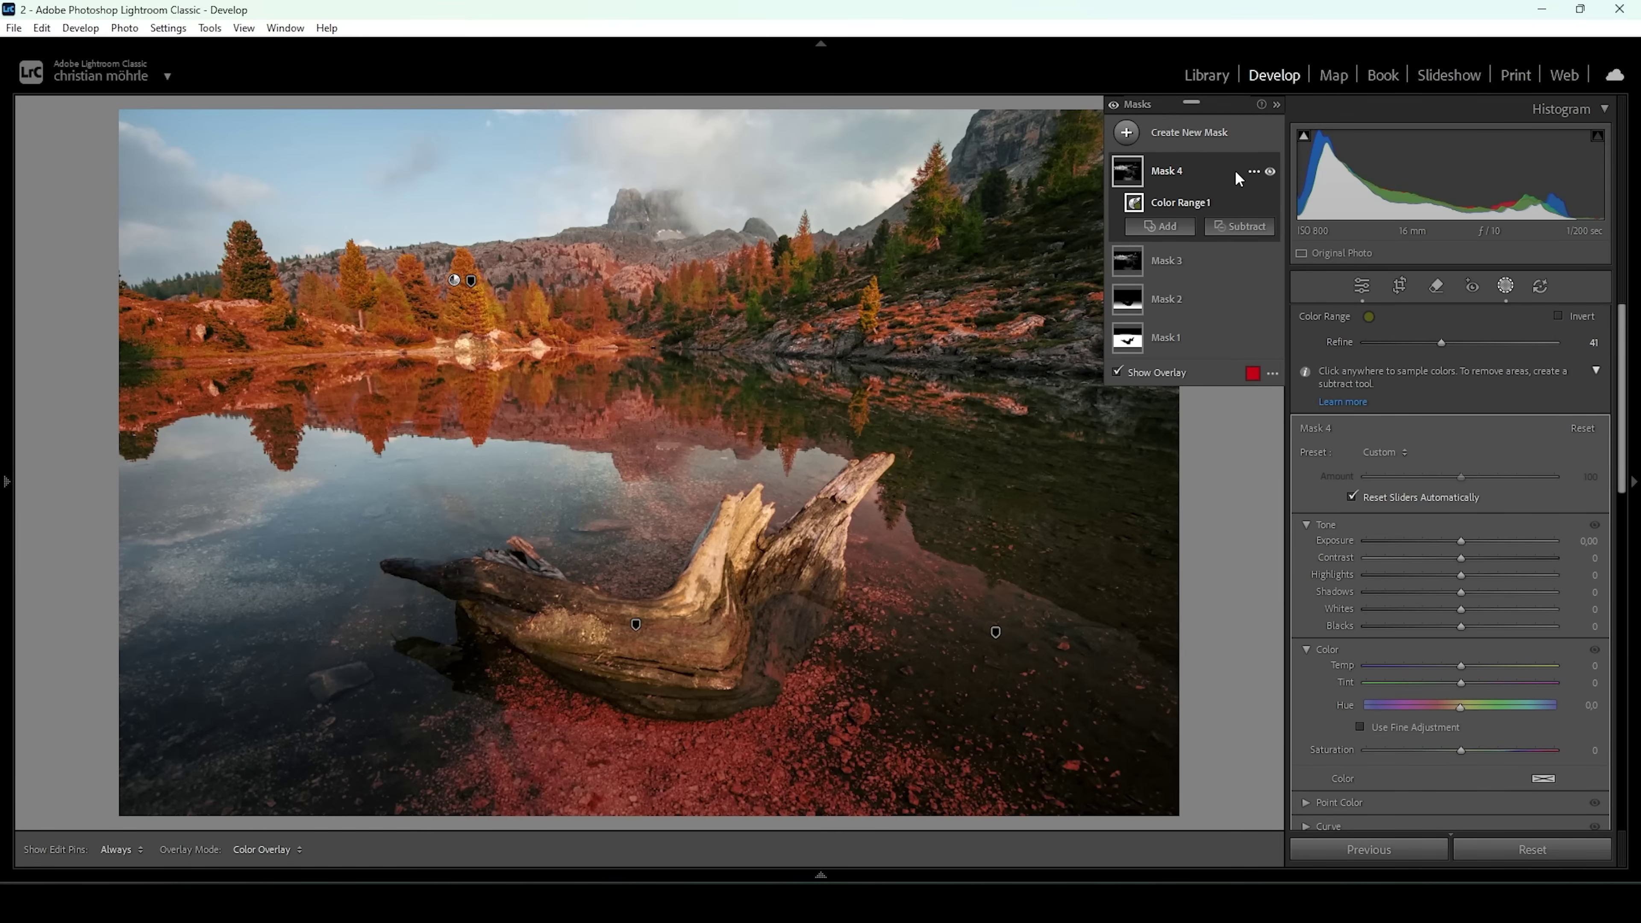
# Intersect the new greenery mask with a wide radial gradient over the left far shore and raise its Exposure to 0.16.
pyautogui.click(1252, 172)
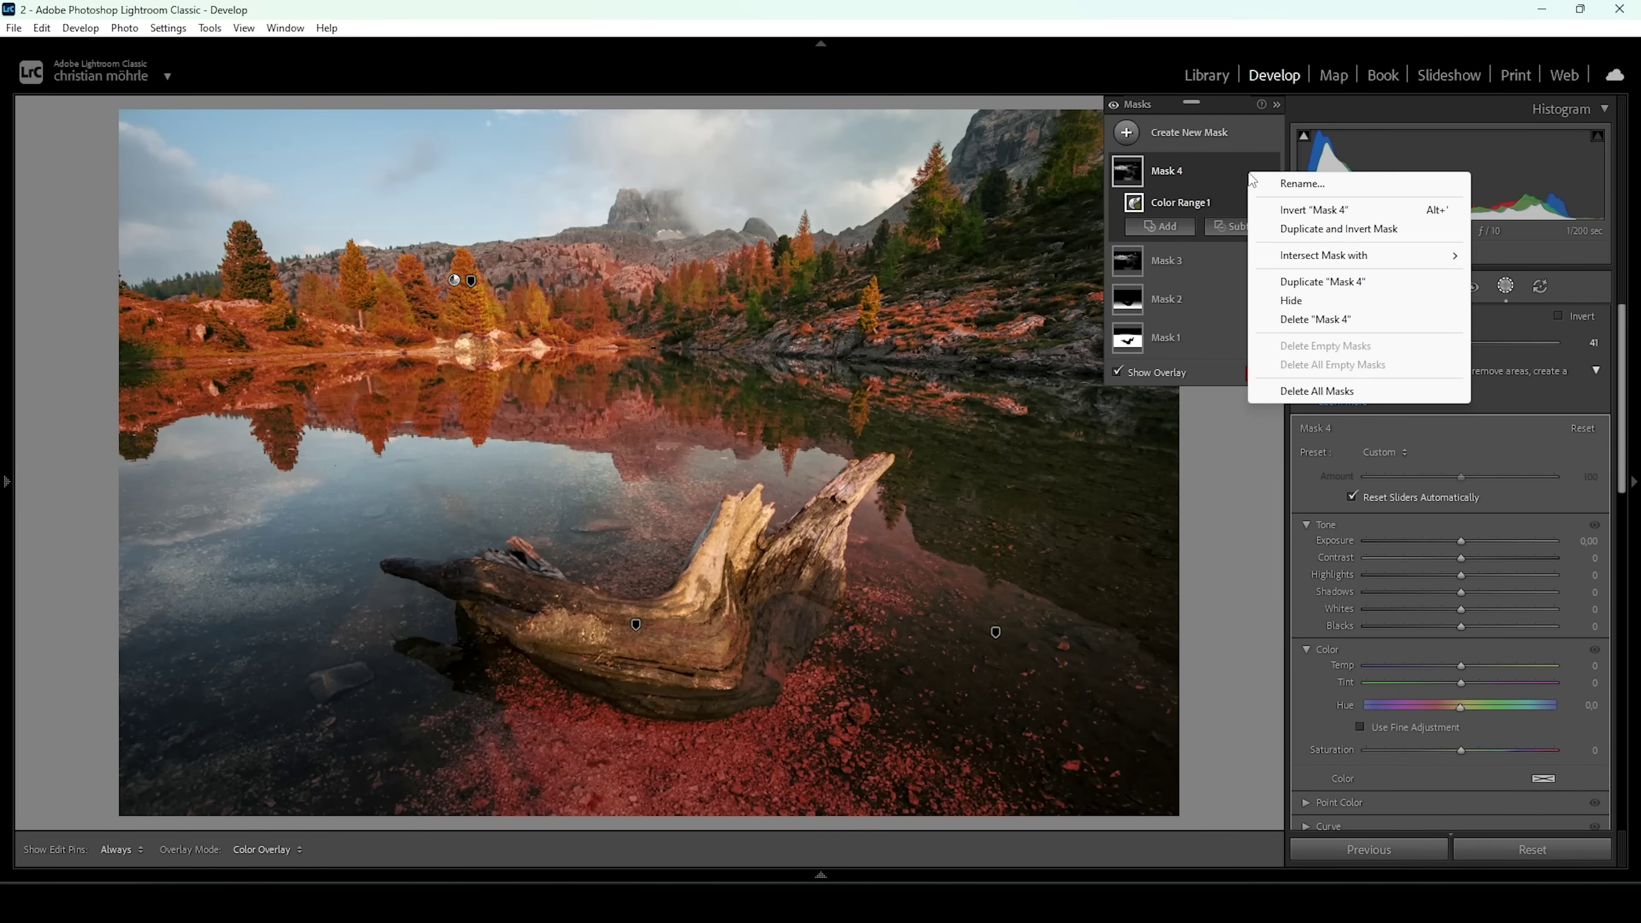
pyautogui.moveTo(1307, 264)
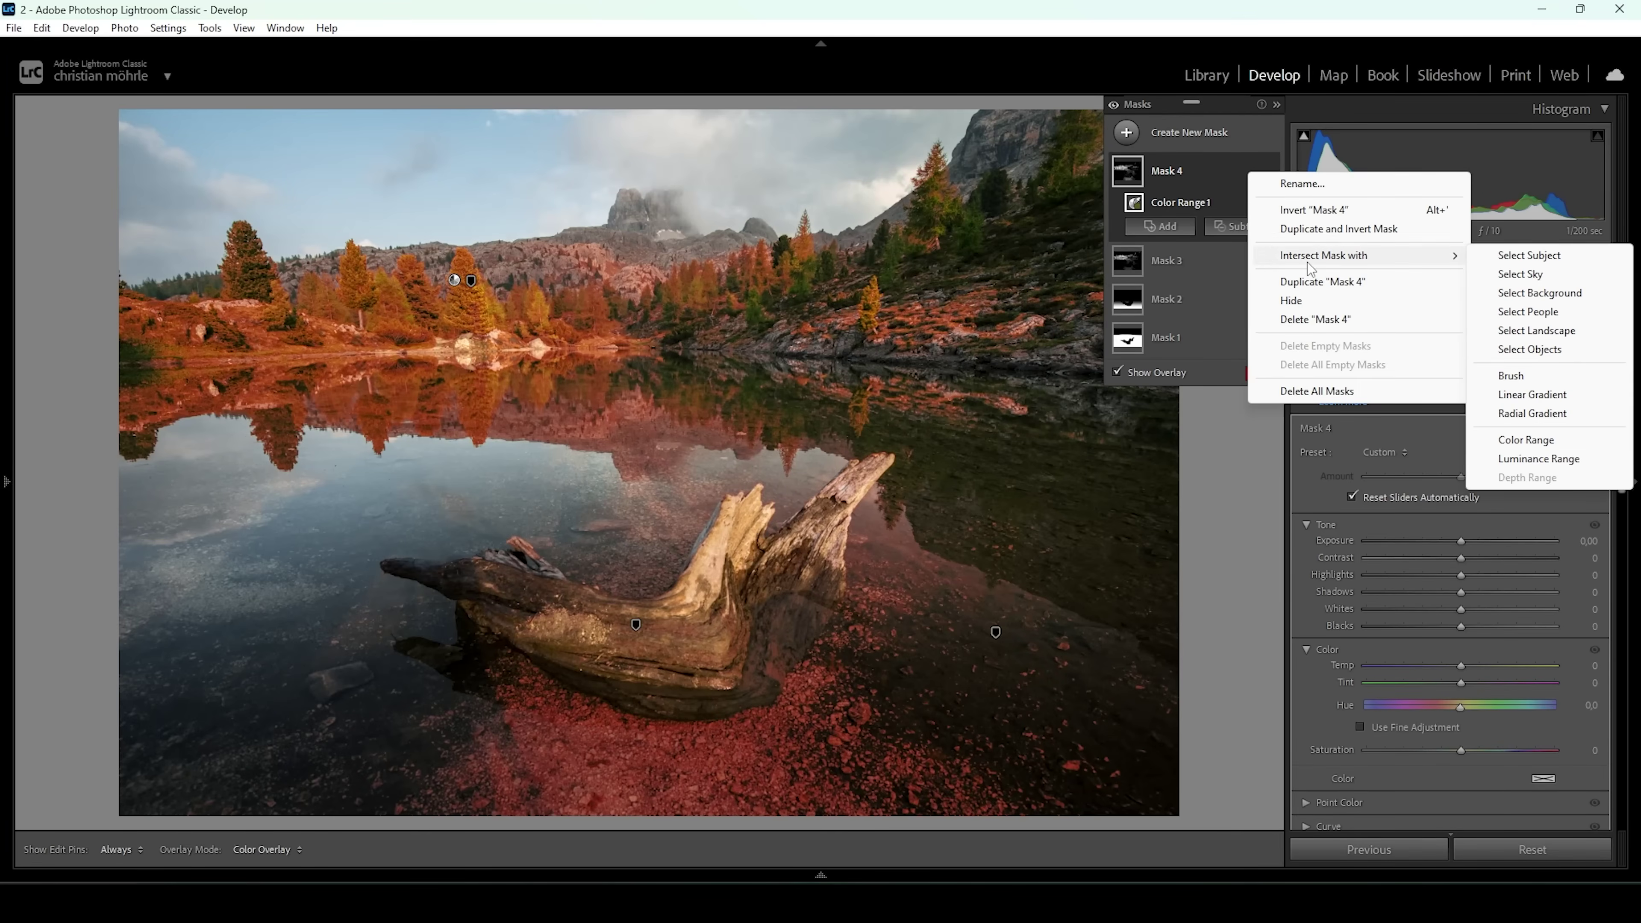
pyautogui.click(1506, 417)
pyautogui.moveTo(234, 362); pyautogui.dragTo(676, 494)
pyautogui.moveTo(618, 383); pyautogui.dragTo(690, 325)
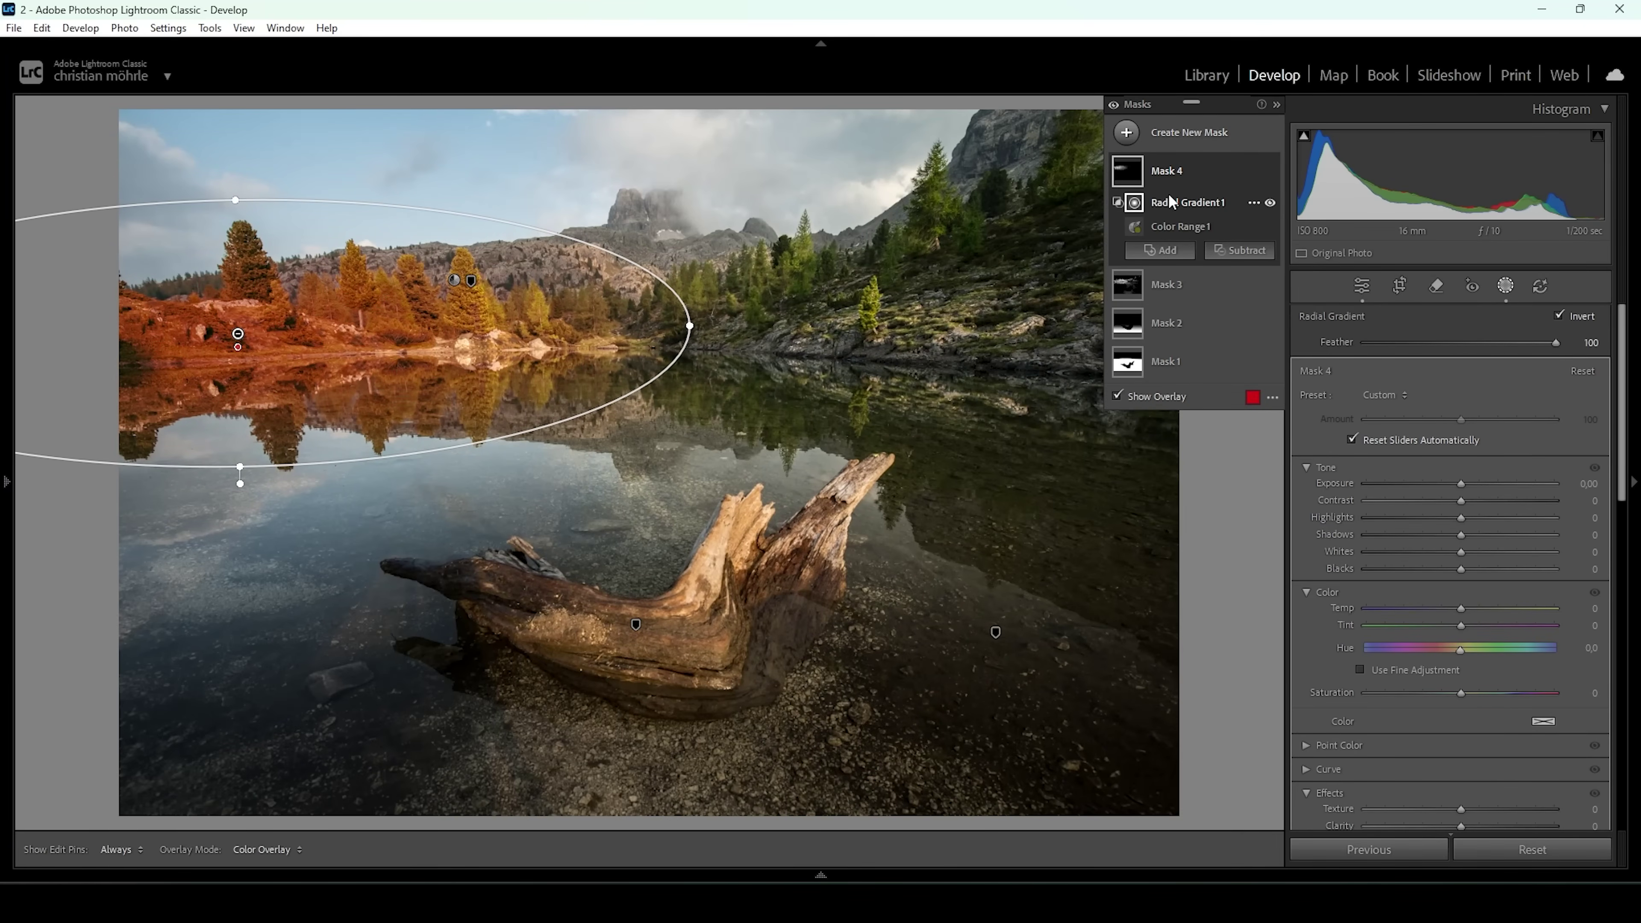
pyautogui.moveTo(1461, 482); pyautogui.dragTo(1464, 482)
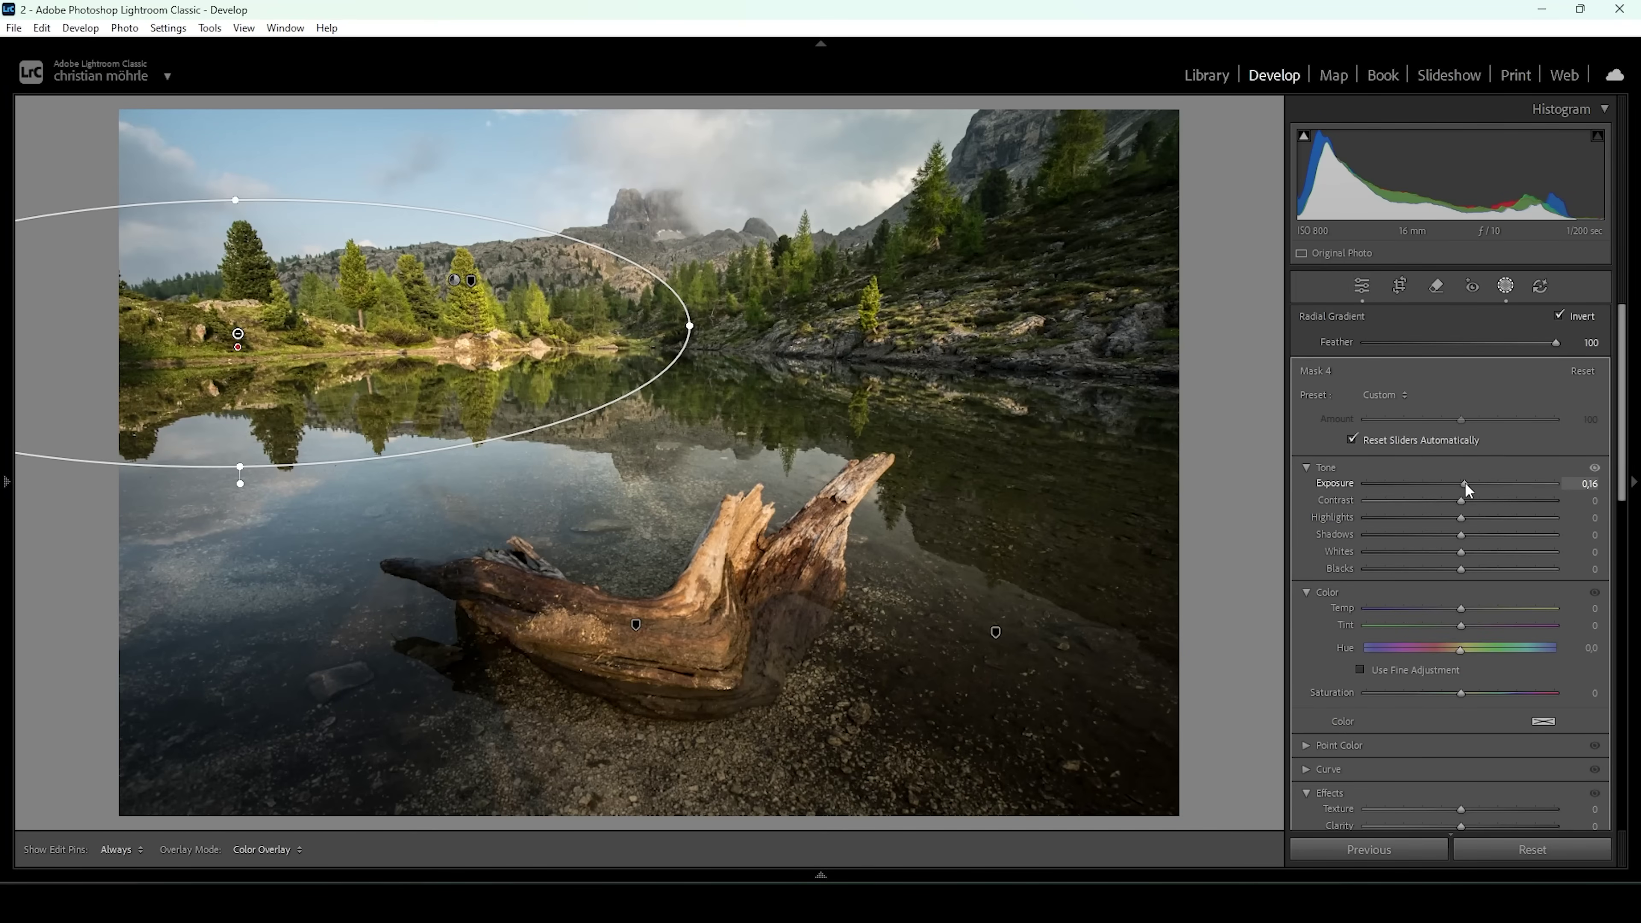
pyautogui.moveTo(1463, 482); pyautogui.dragTo(1464, 482)
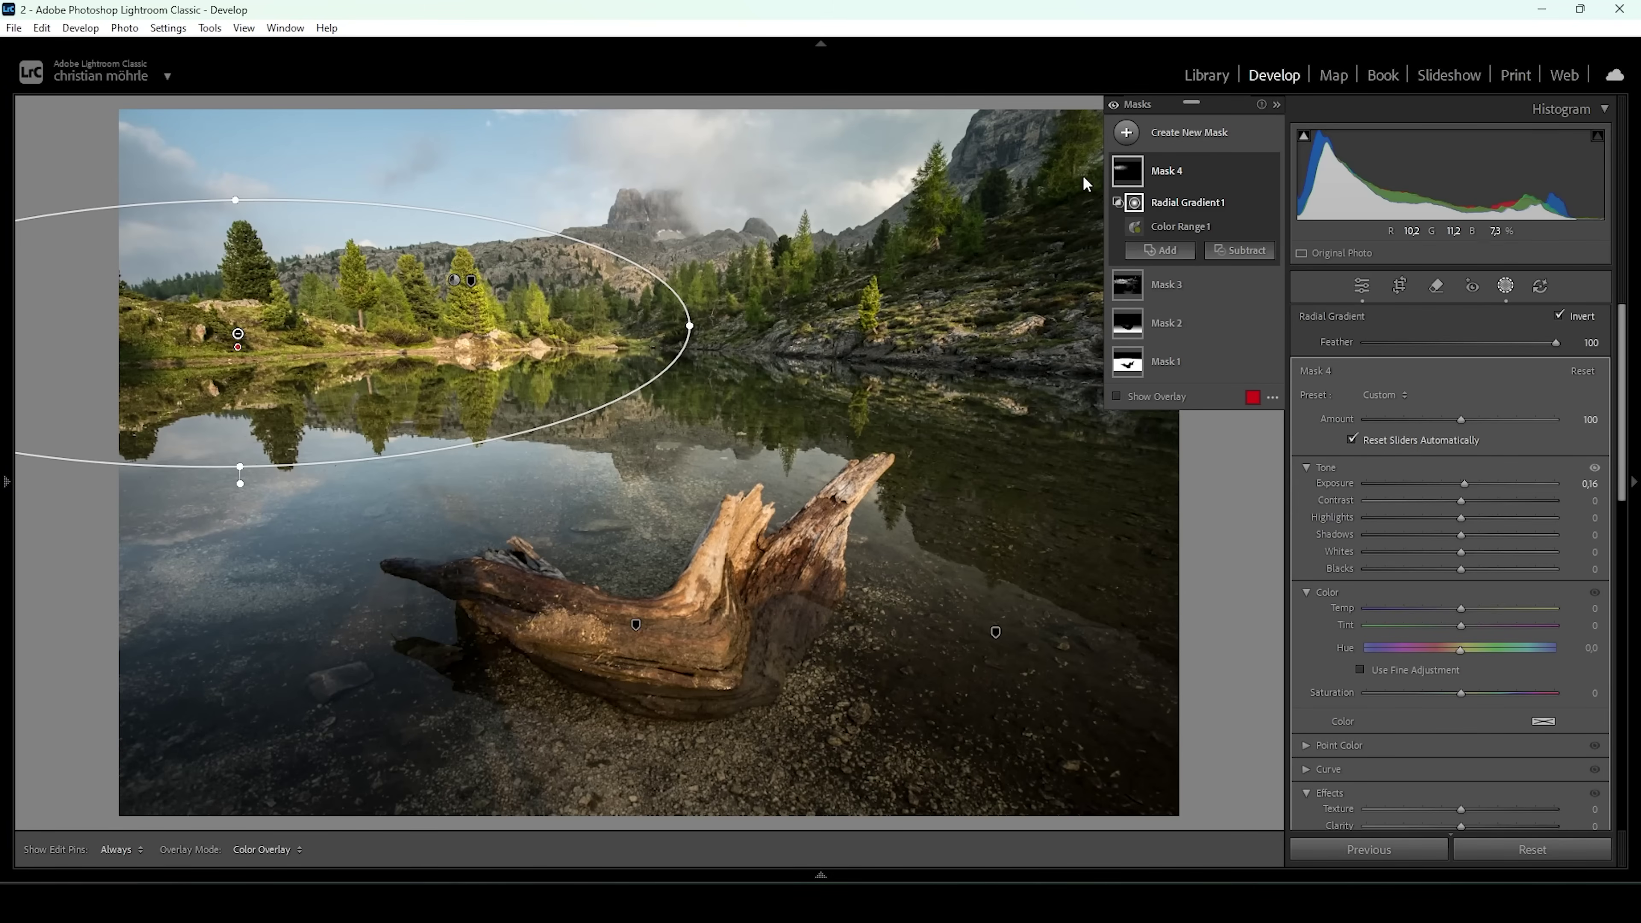
# Create a color range mask sampled from the blue sky near the photo's upper edge.
pyautogui.click(1127, 132)
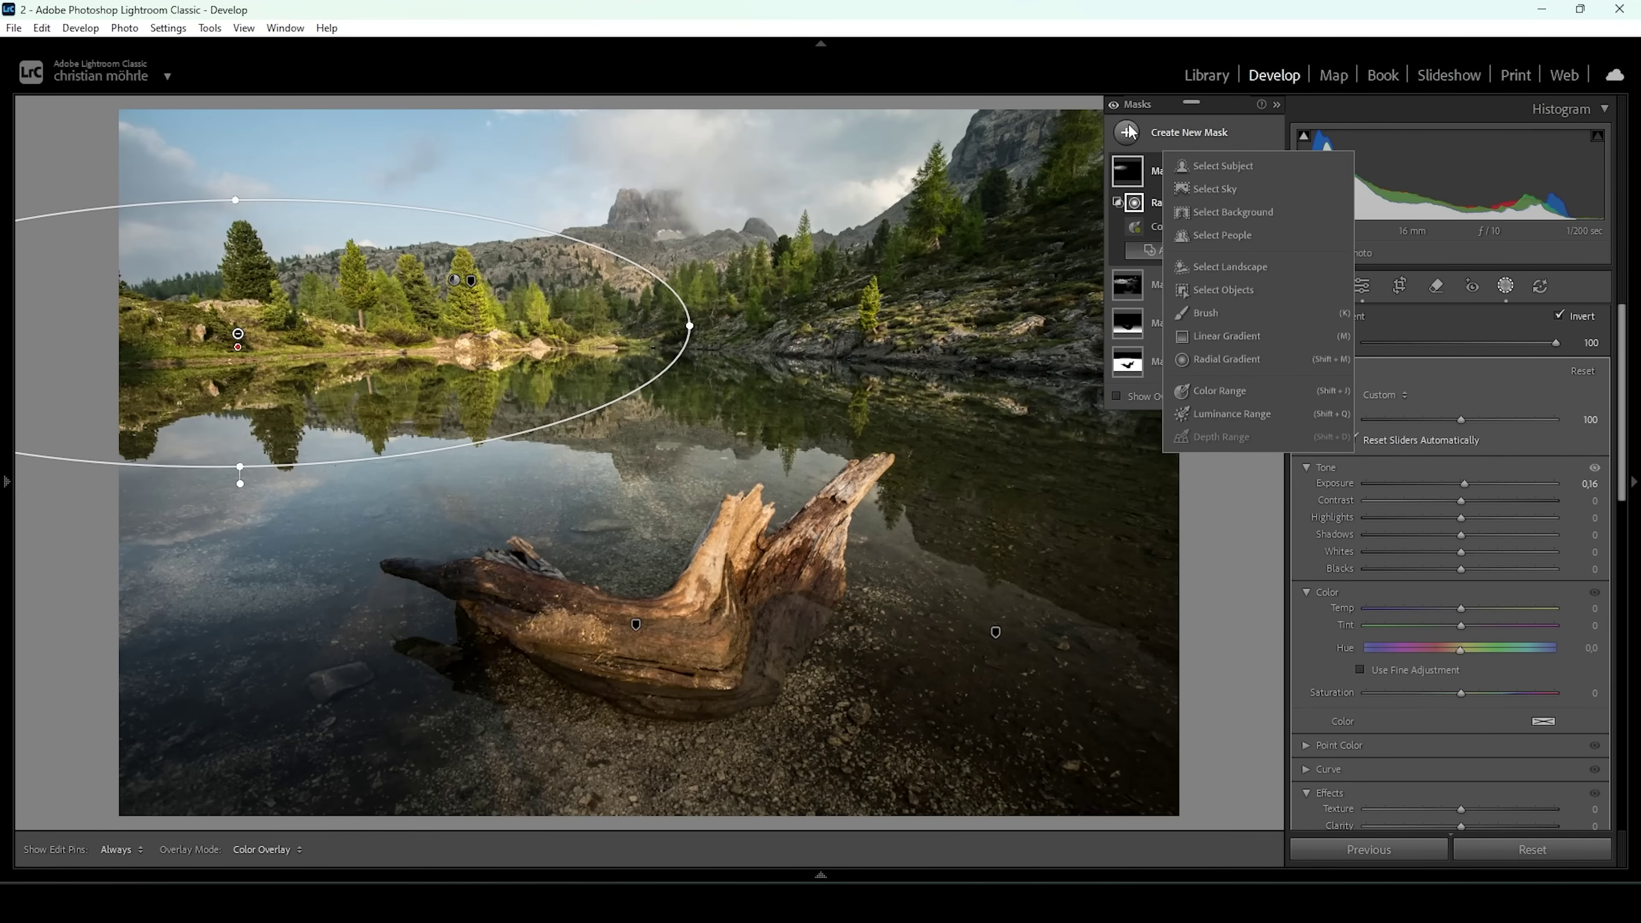
pyautogui.click(1234, 393)
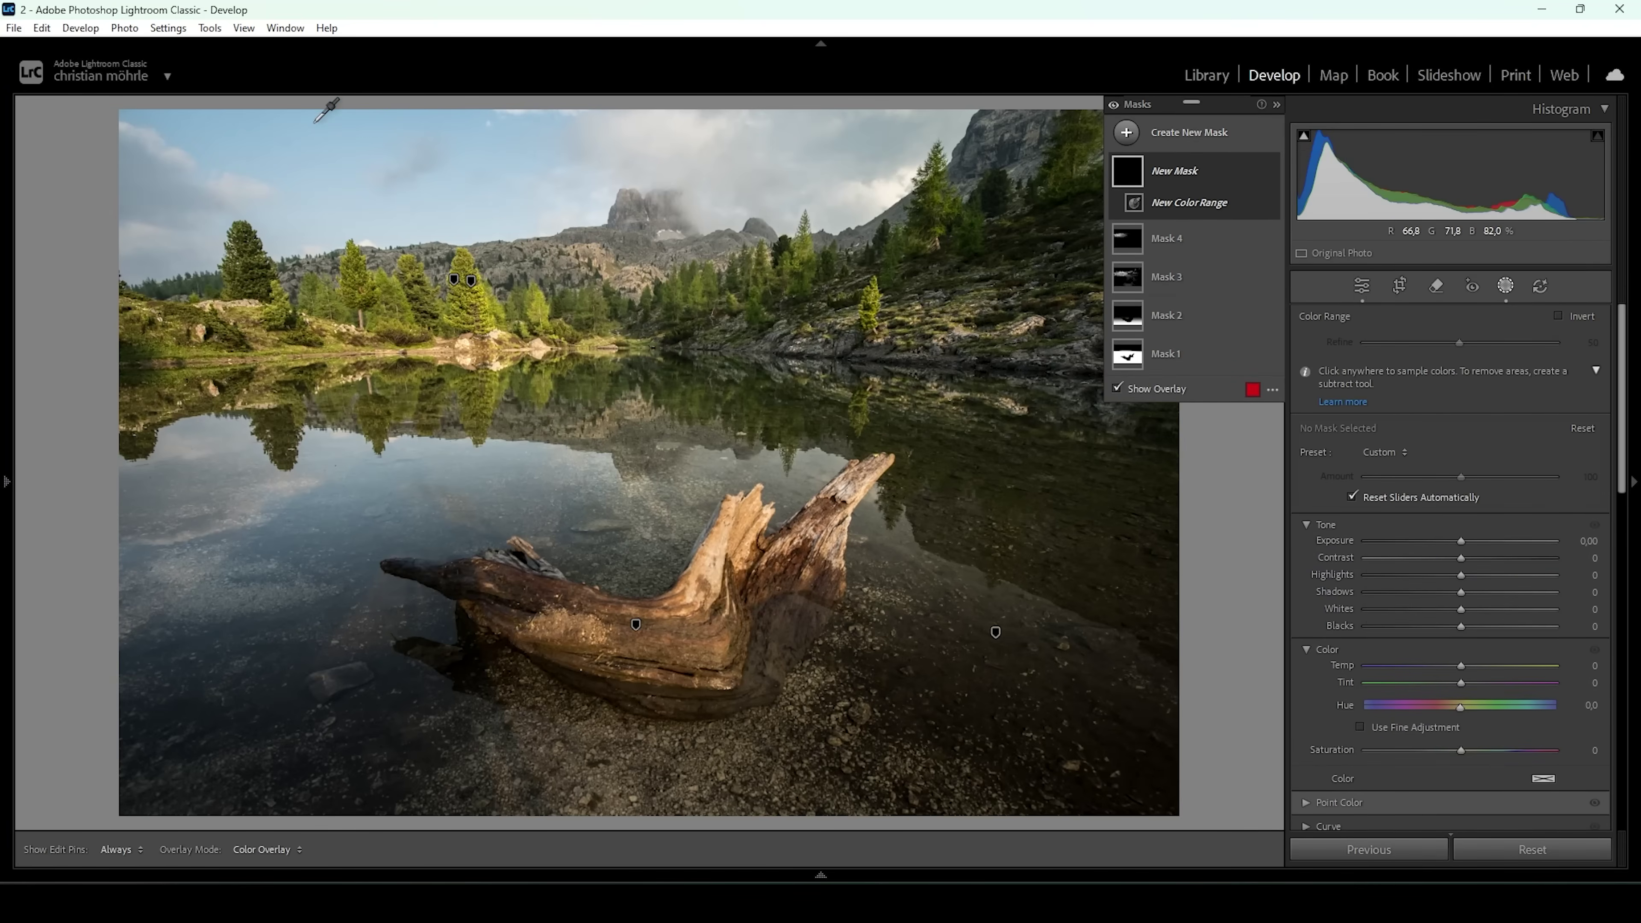
pyautogui.click(334, 127)
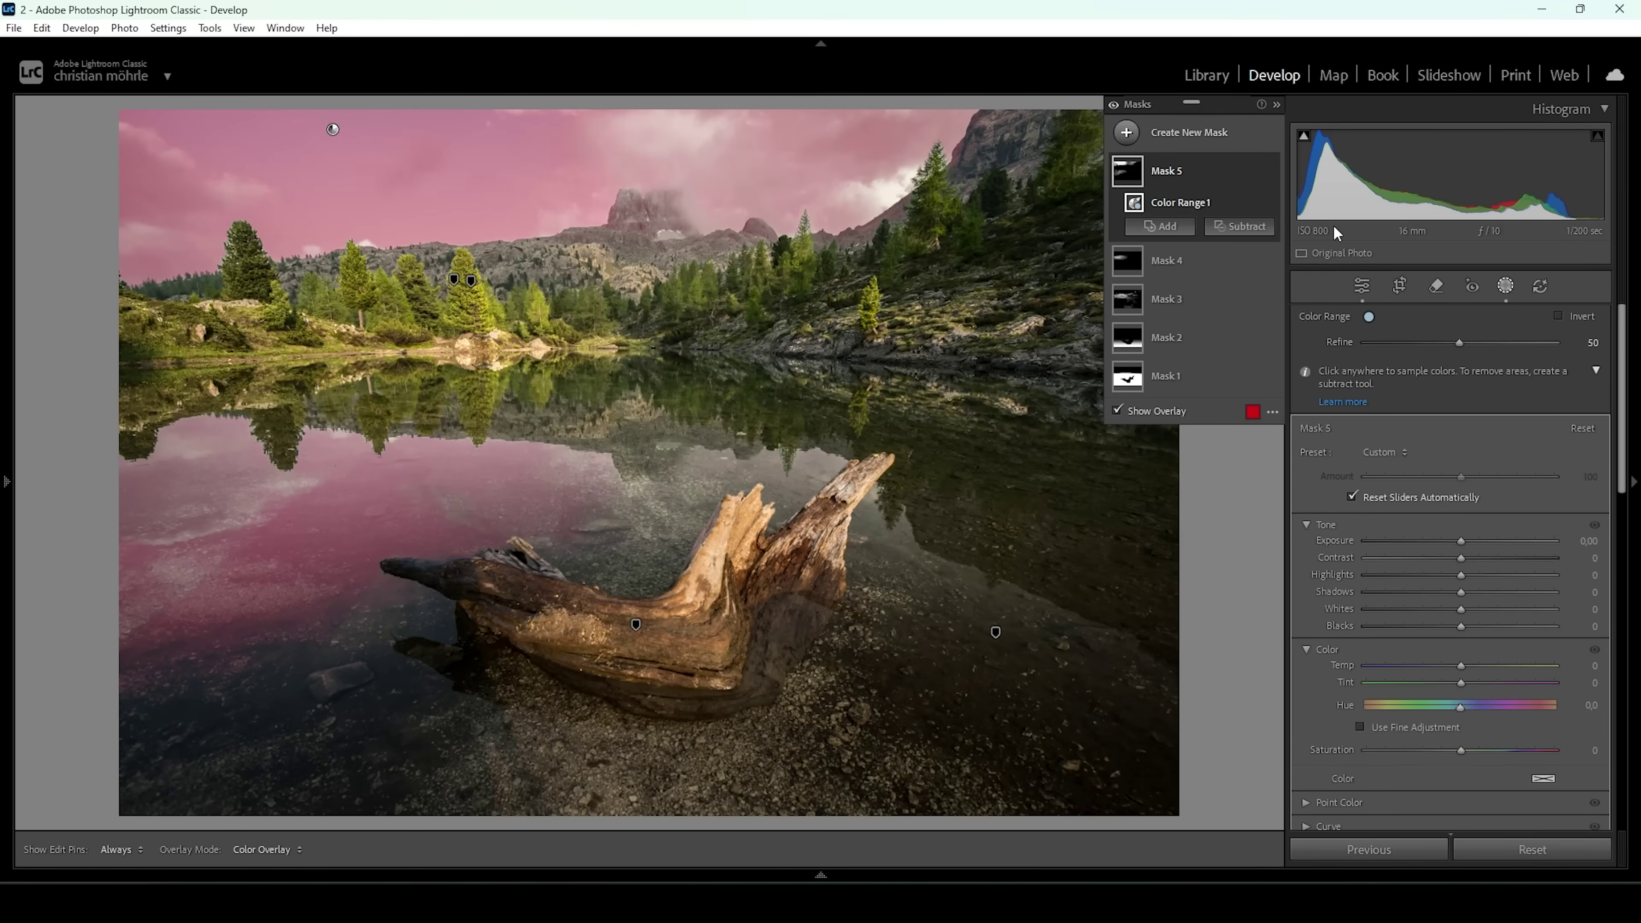
# Subtract a very wide radial gradient centered on the left shoreline from the sky color mask, and set its Exposure to -0.85.
pyautogui.click(1246, 227)
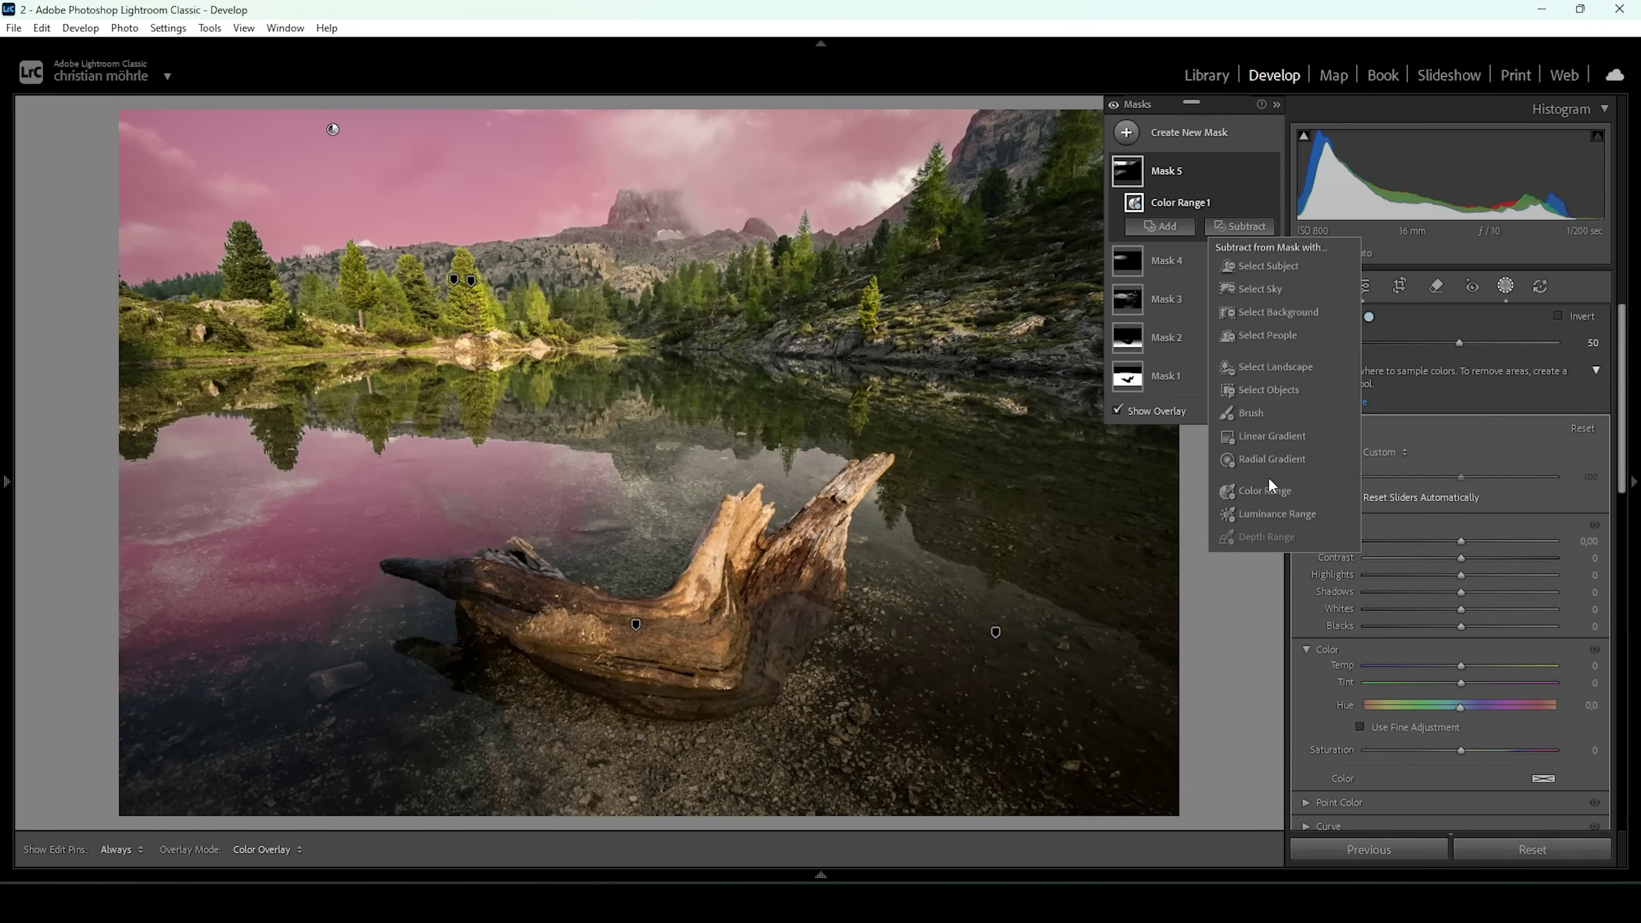
pyautogui.click(1263, 462)
pyautogui.moveTo(288, 337); pyautogui.dragTo(970, 549)
pyautogui.moveTo(349, 311); pyautogui.dragTo(116, 323)
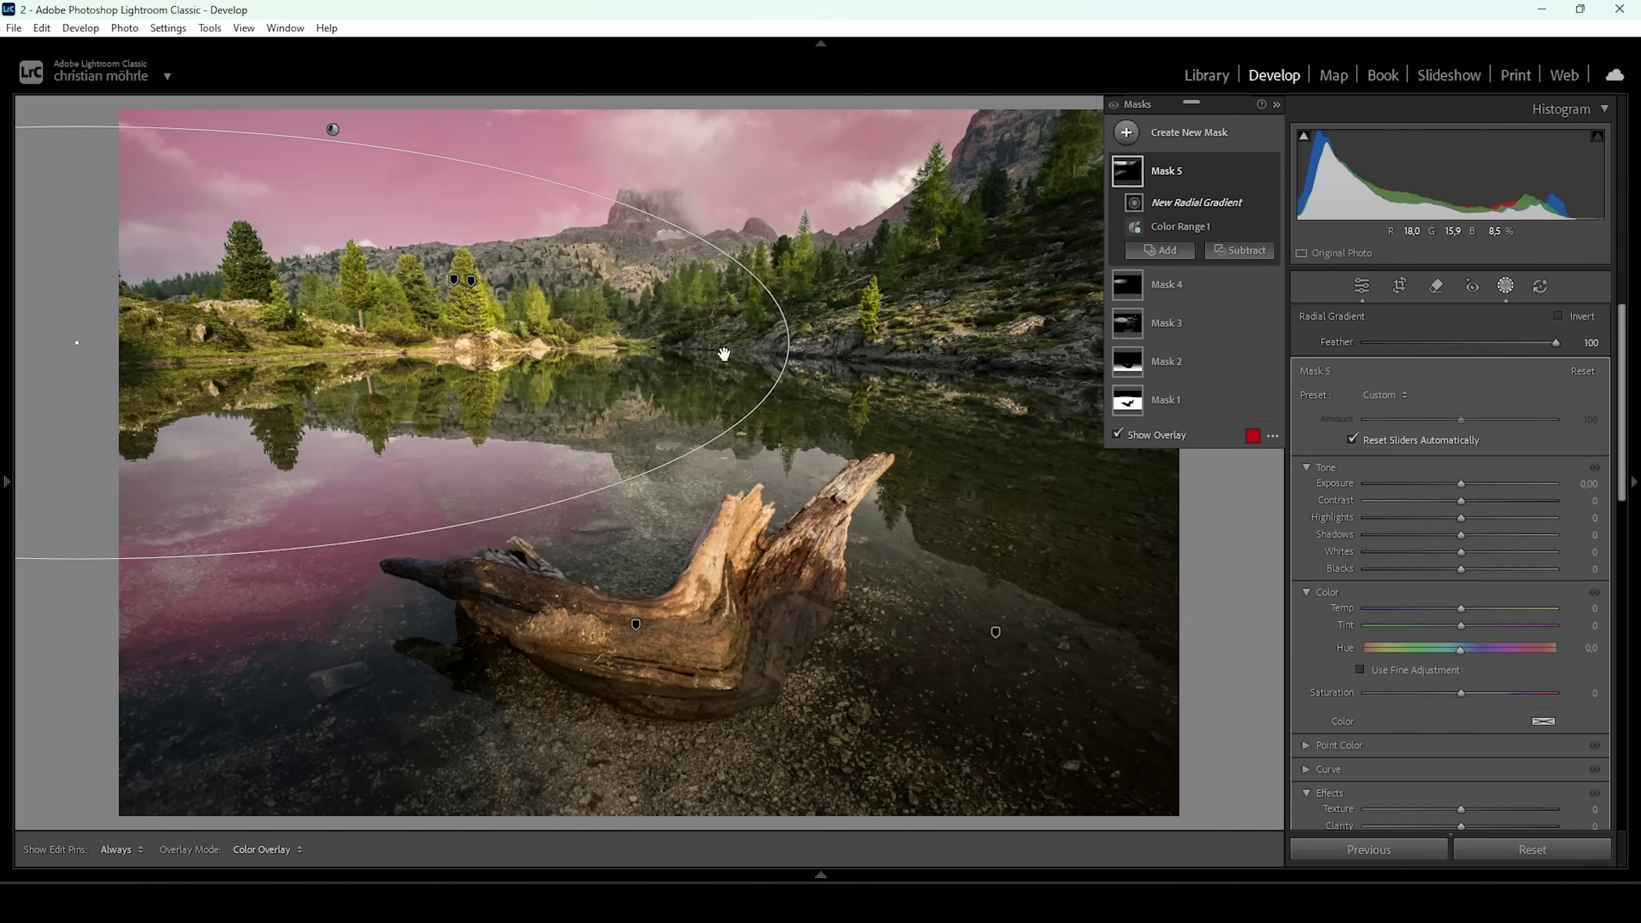
pyautogui.moveTo(789, 341); pyautogui.dragTo(1262, 372)
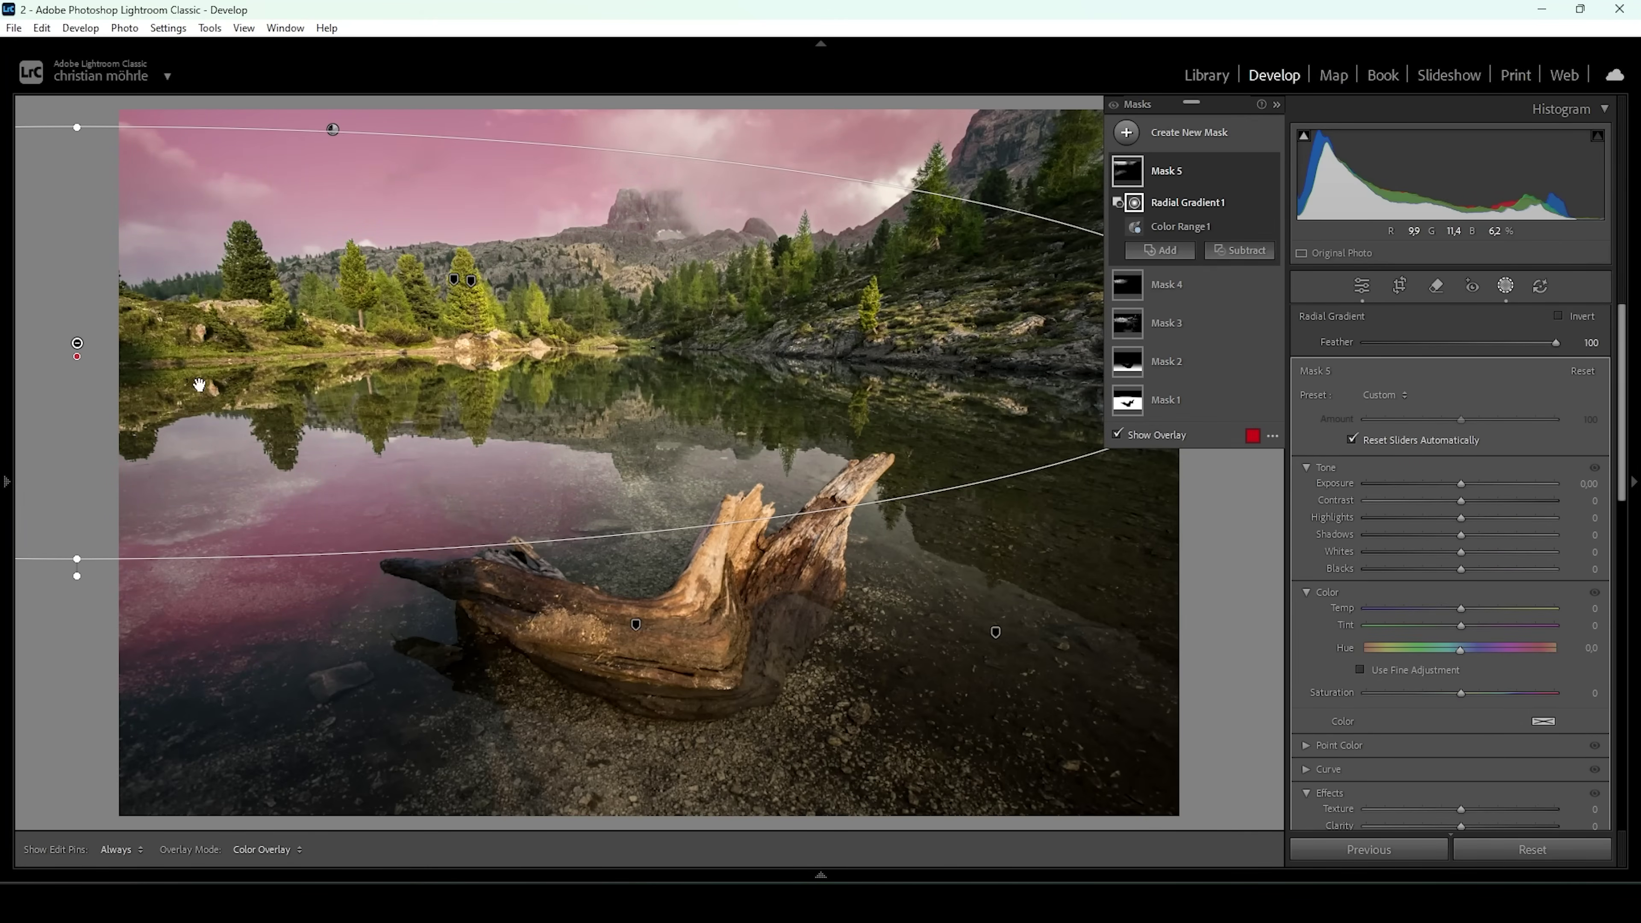
pyautogui.moveTo(77, 560); pyautogui.dragTo(77, 577)
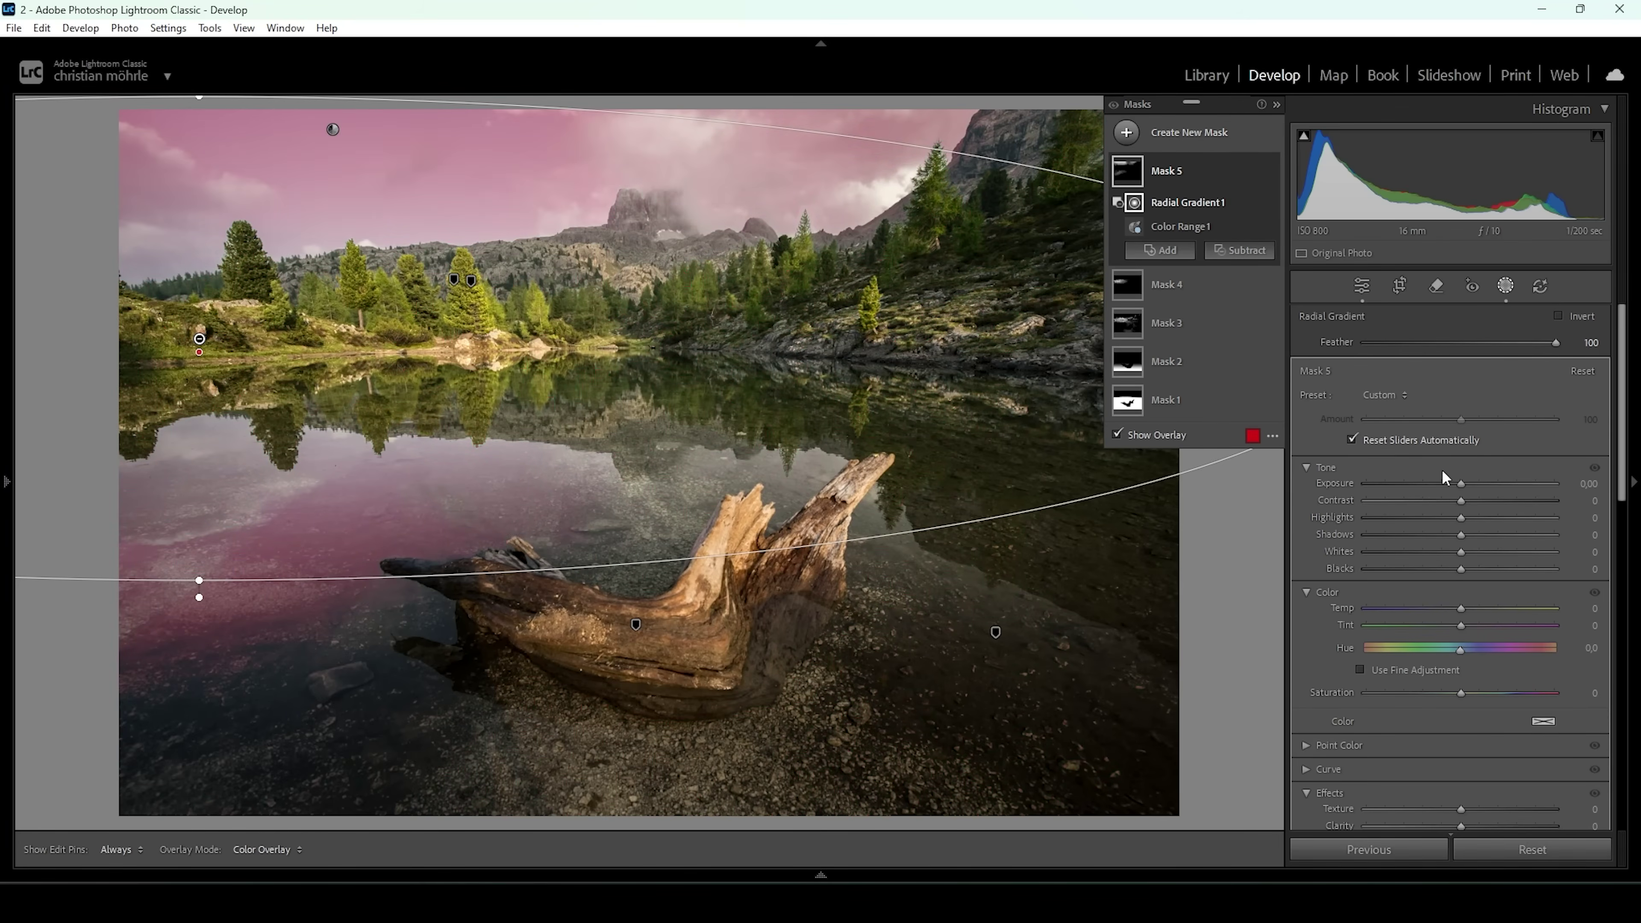
pyautogui.moveTo(1462, 483); pyautogui.dragTo(1440, 482)
# Create another color range mask from the blue sky and subtract a linear gradient fading upward from the mountain ridge, keeping the uppermost sky.
pyautogui.click(1126, 133)
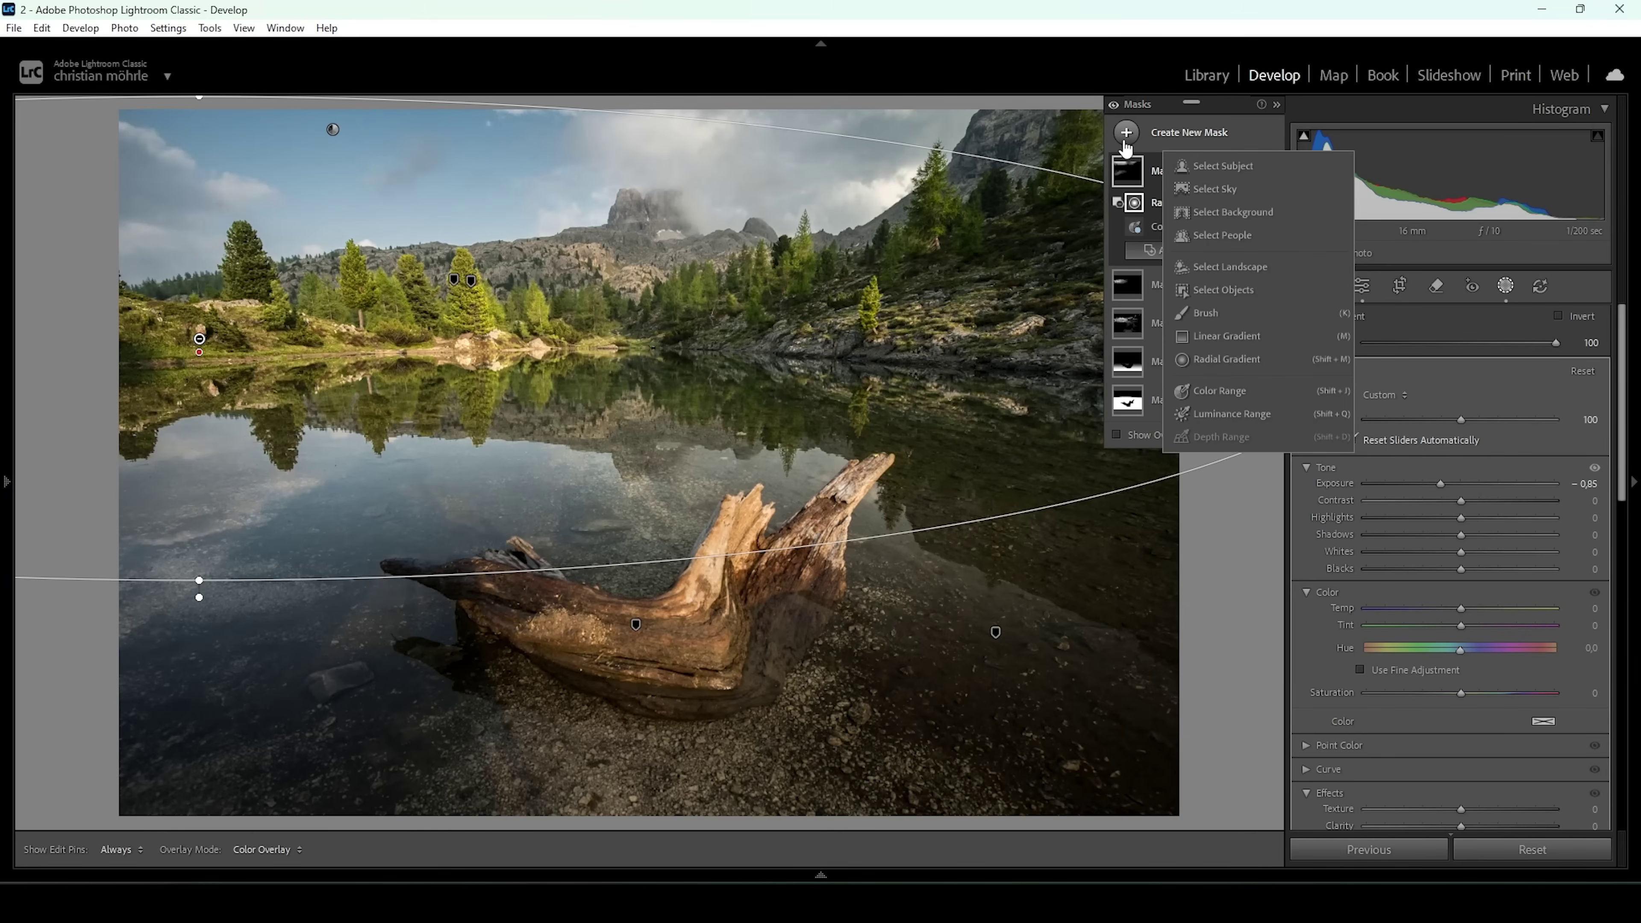
pyautogui.click(1227, 390)
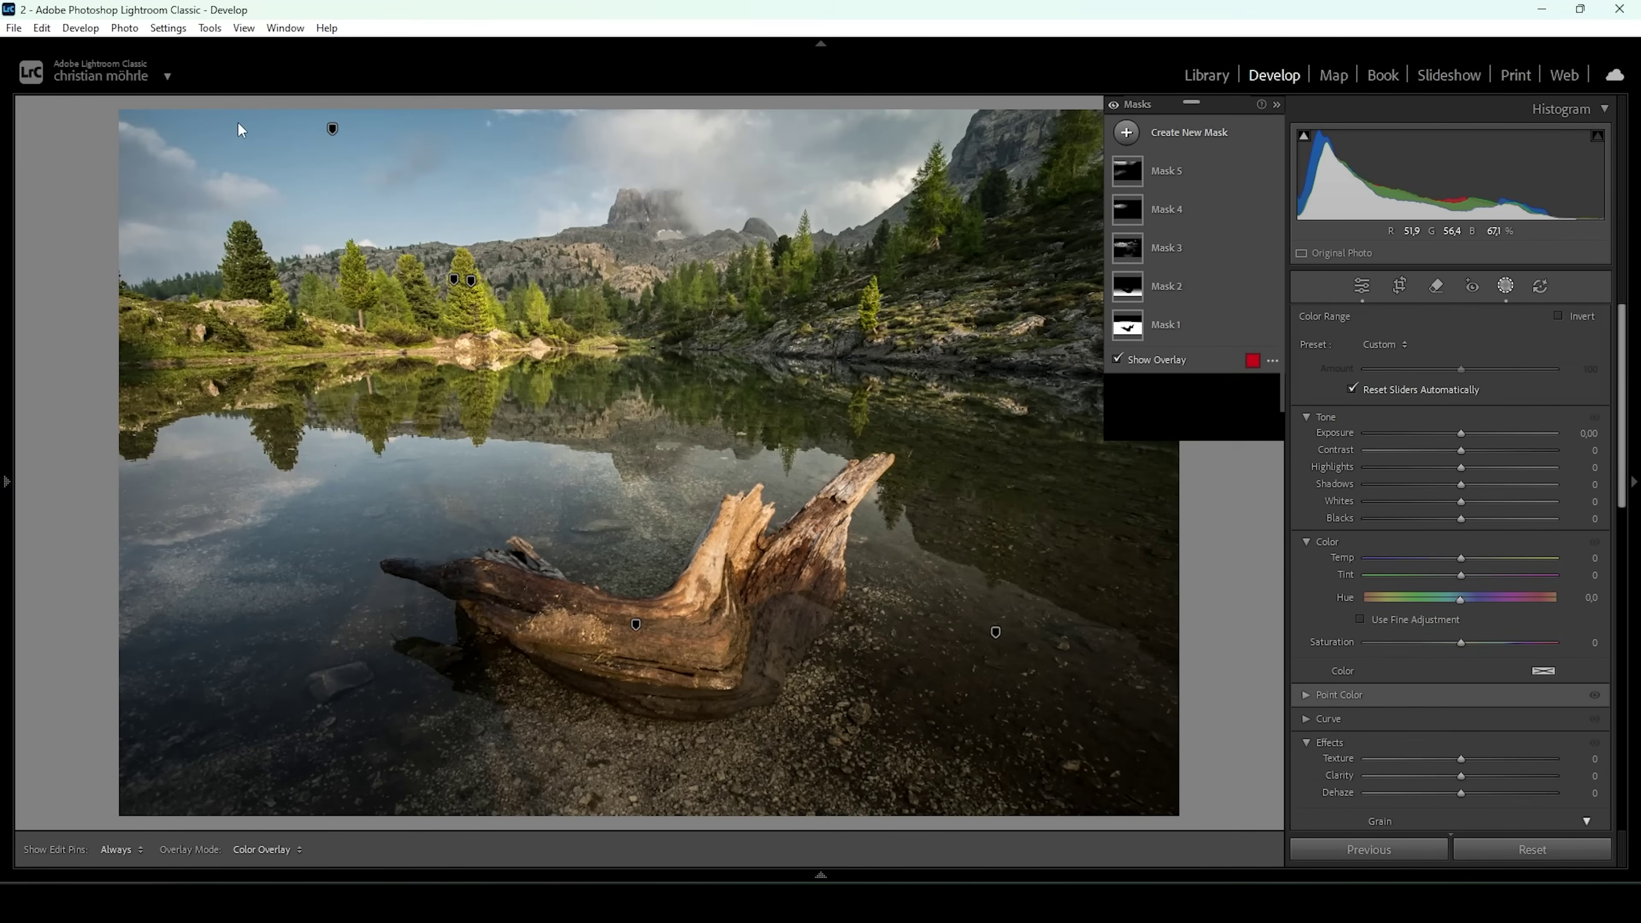
pyautogui.click(366, 119)
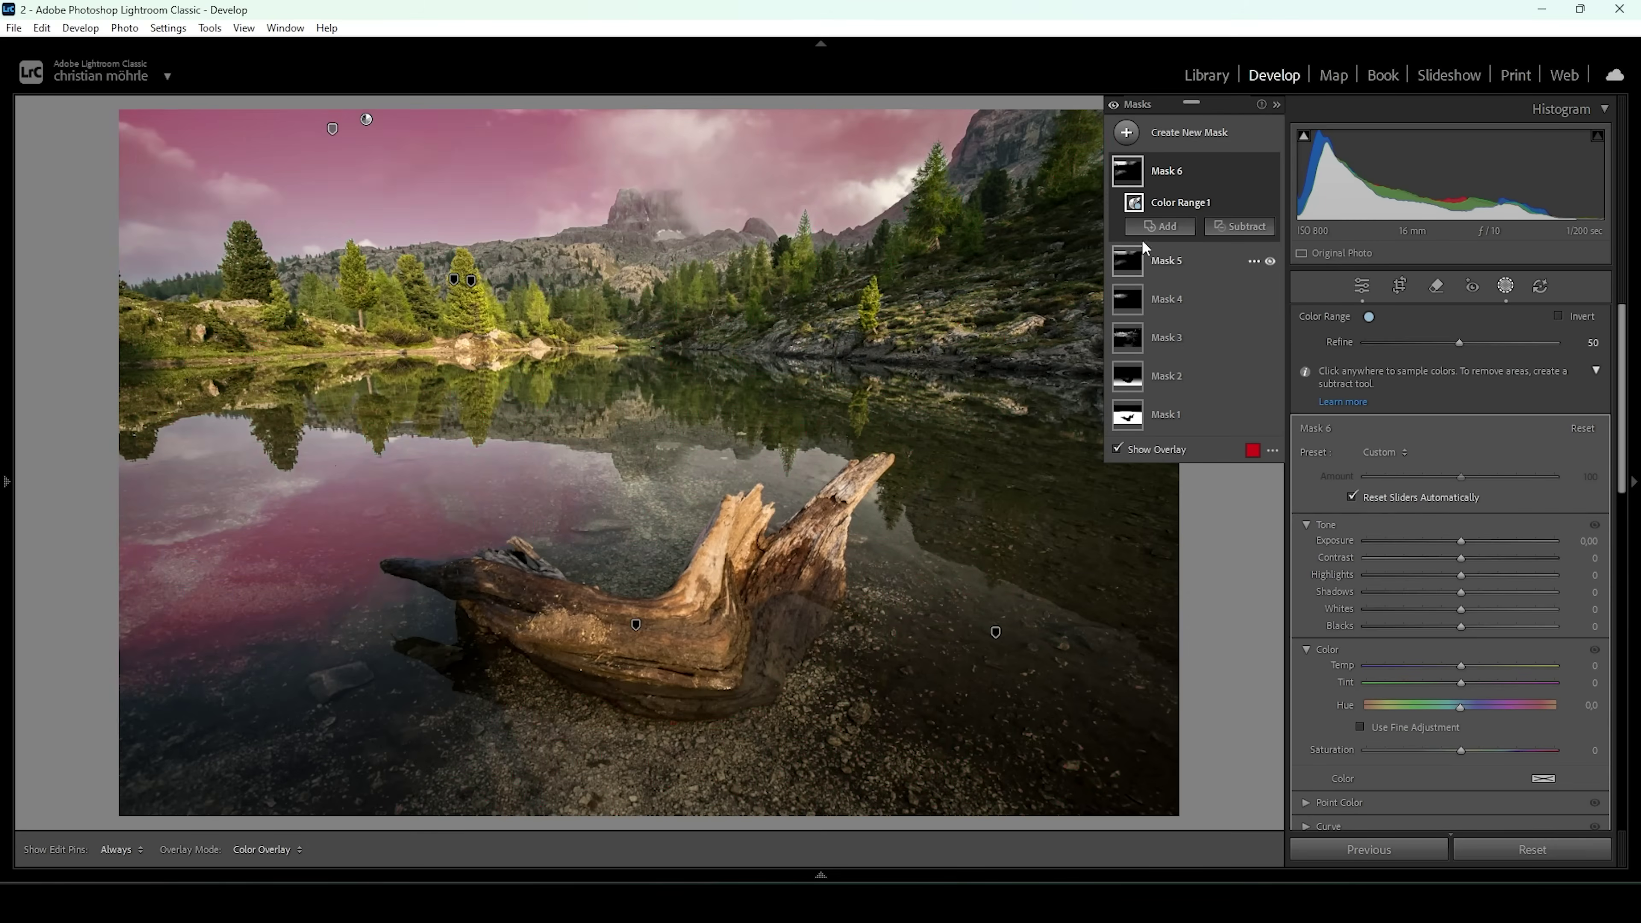
pyautogui.click(1240, 226)
pyautogui.click(1281, 434)
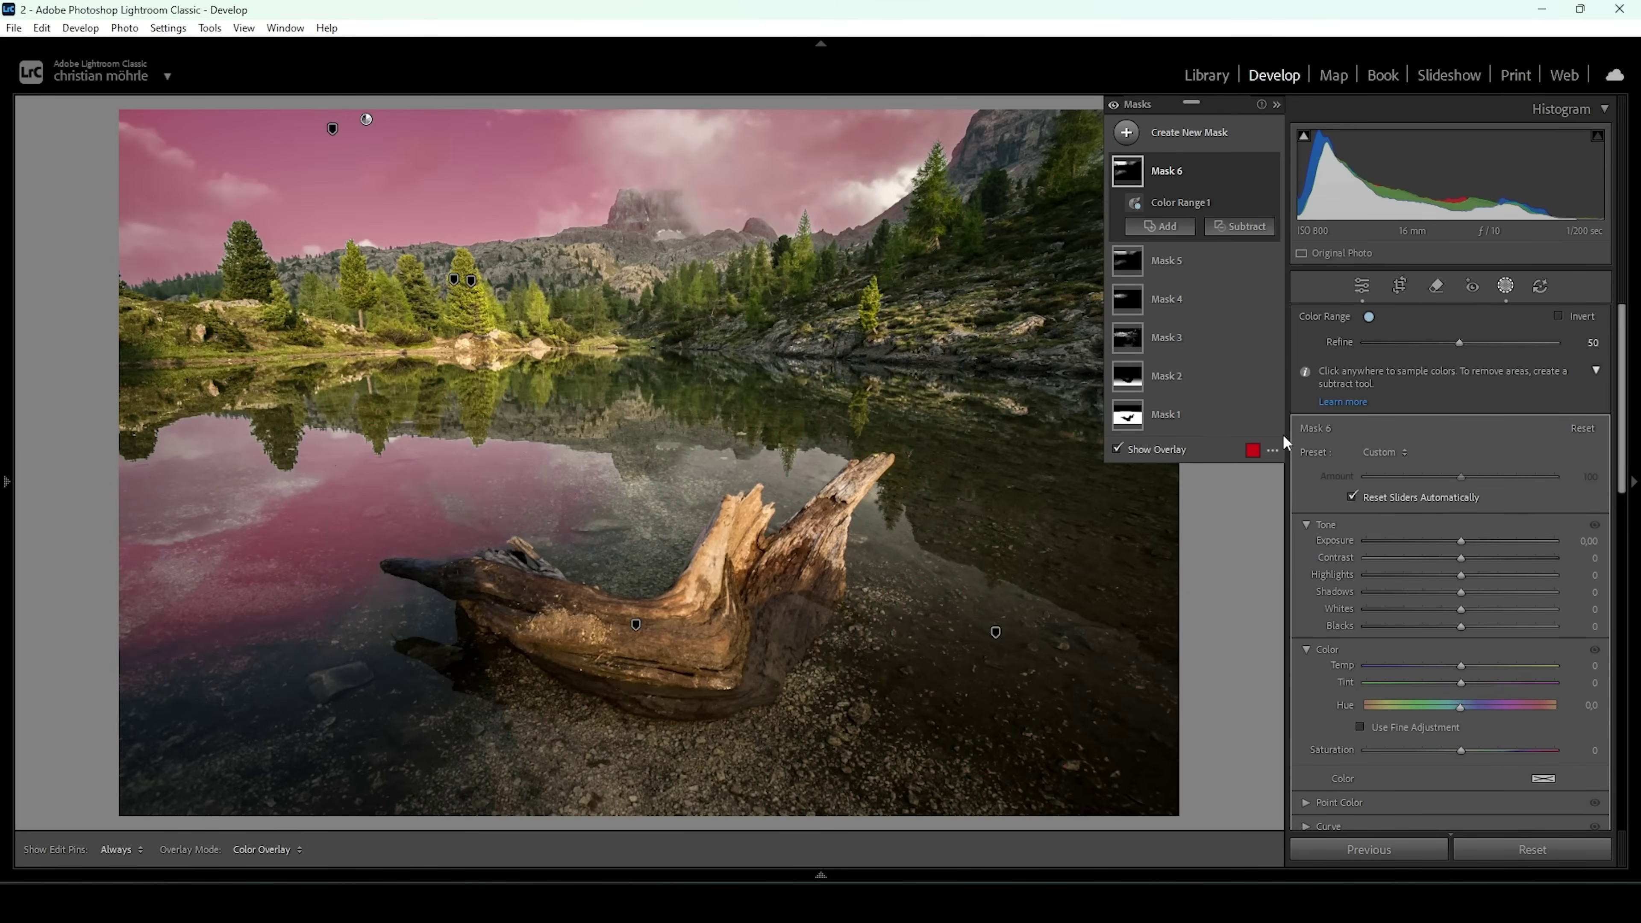
pyautogui.moveTo(423, 193); pyautogui.dragTo(423, 68)
pyautogui.moveTo(430, 208); pyautogui.dragTo(431, 236)
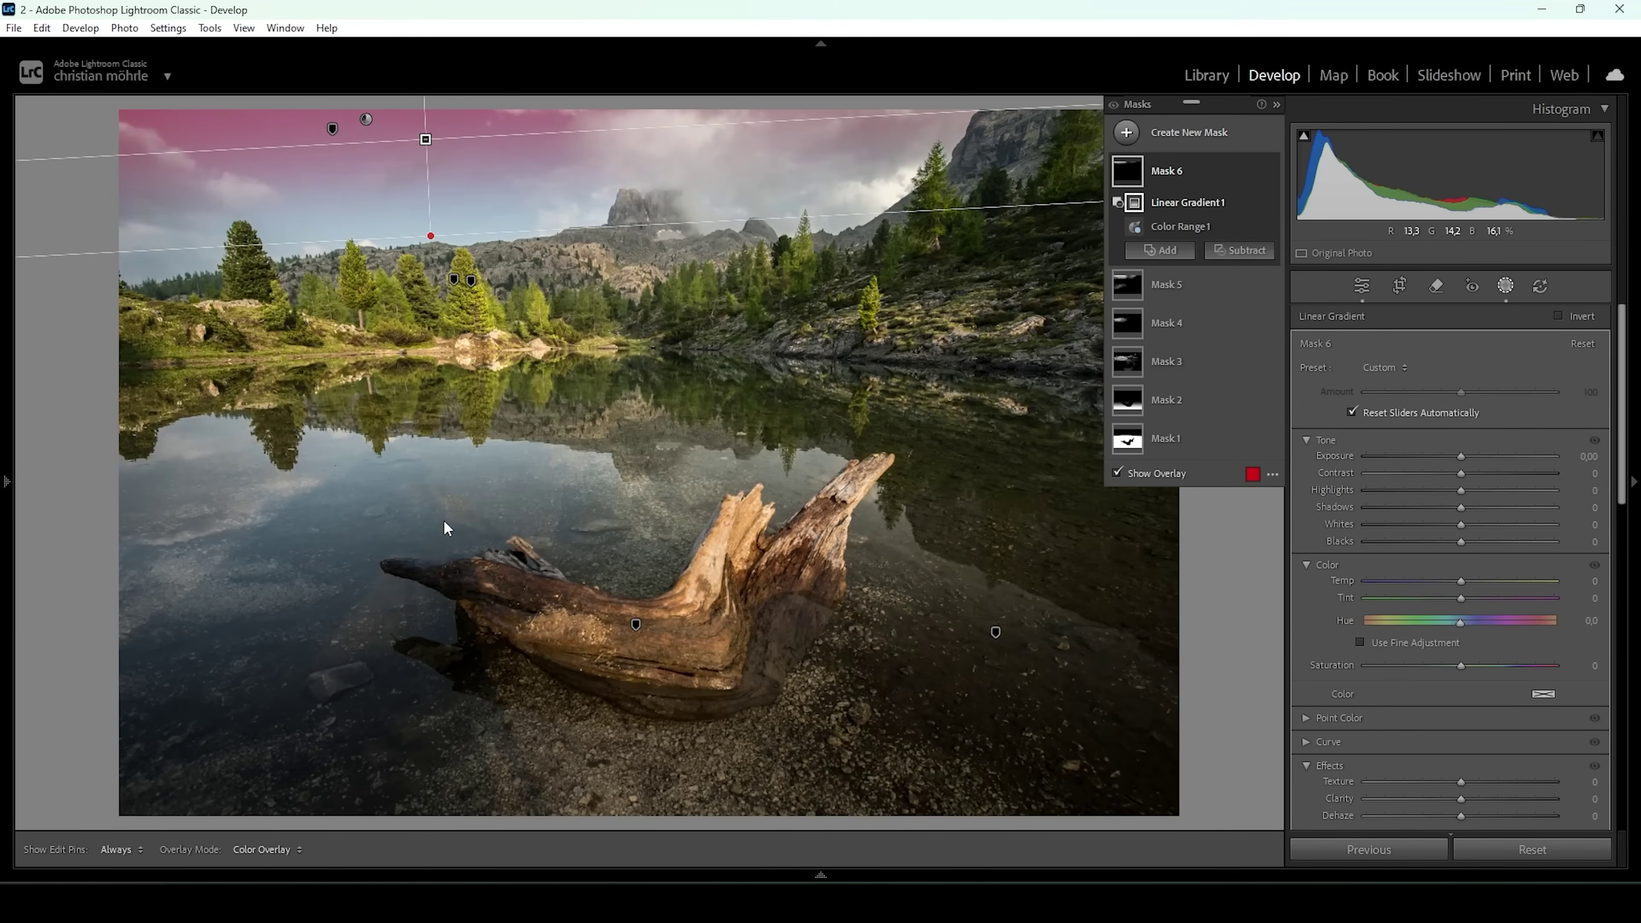
# Darken the upper sky mask with Exposure -1.03, shift its linear gradient slightly downward and leave masking.
pyautogui.click(423, 140)
pyautogui.moveTo(1457, 452); pyautogui.dragTo(1431, 449)
pyautogui.moveTo(425, 139); pyautogui.dragTo(434, 149)
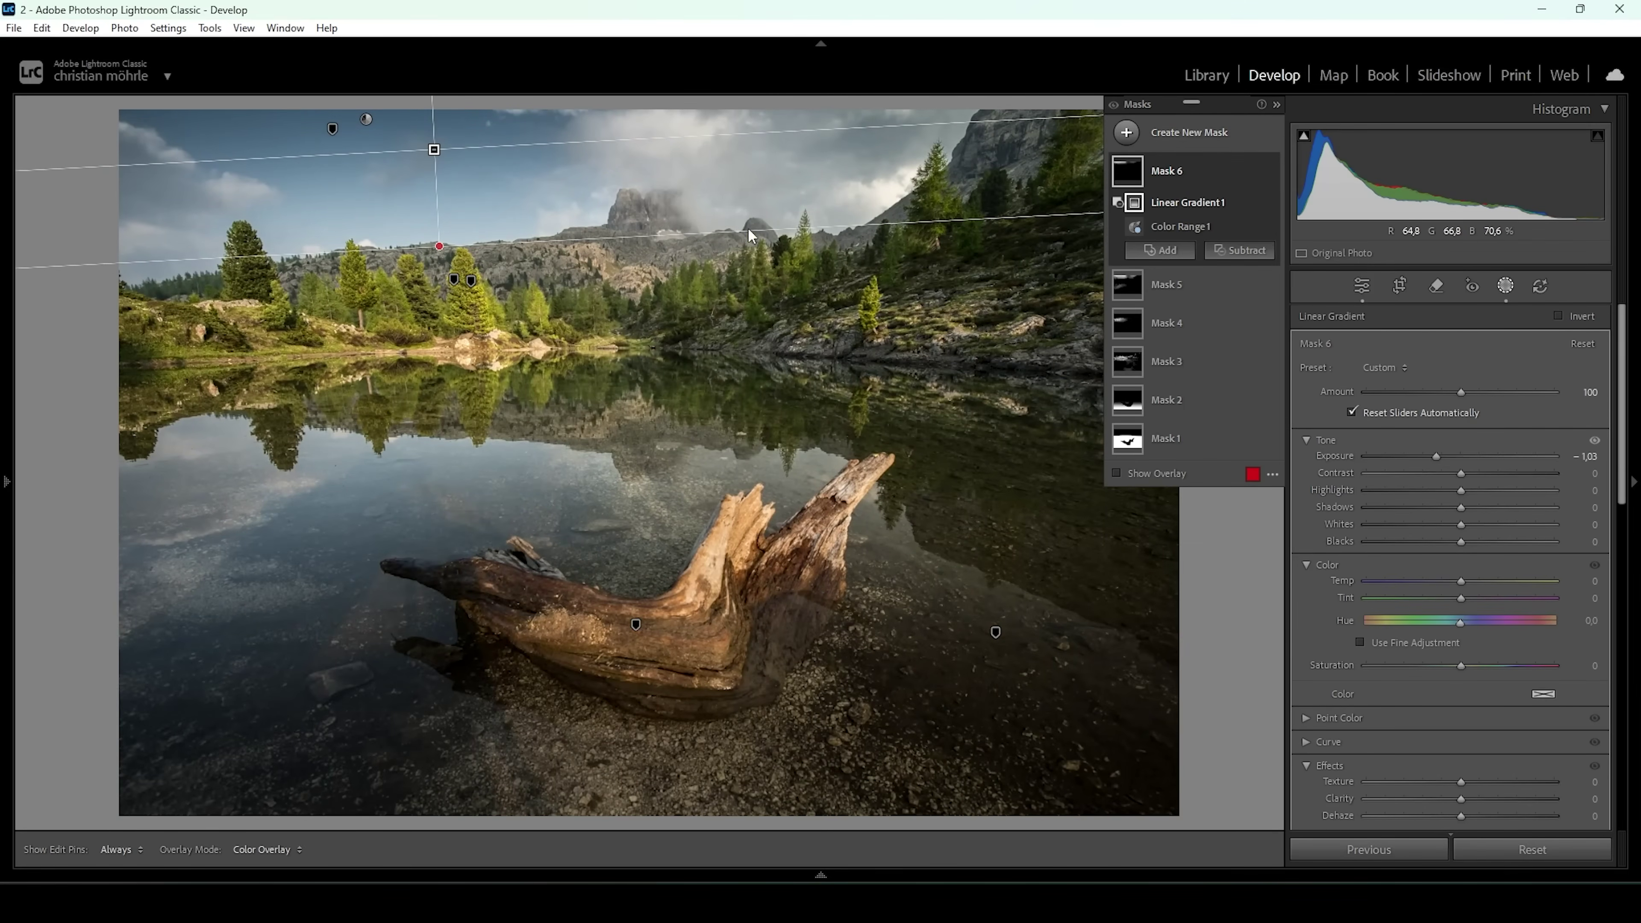
pyautogui.hotkey('shift', 'w')
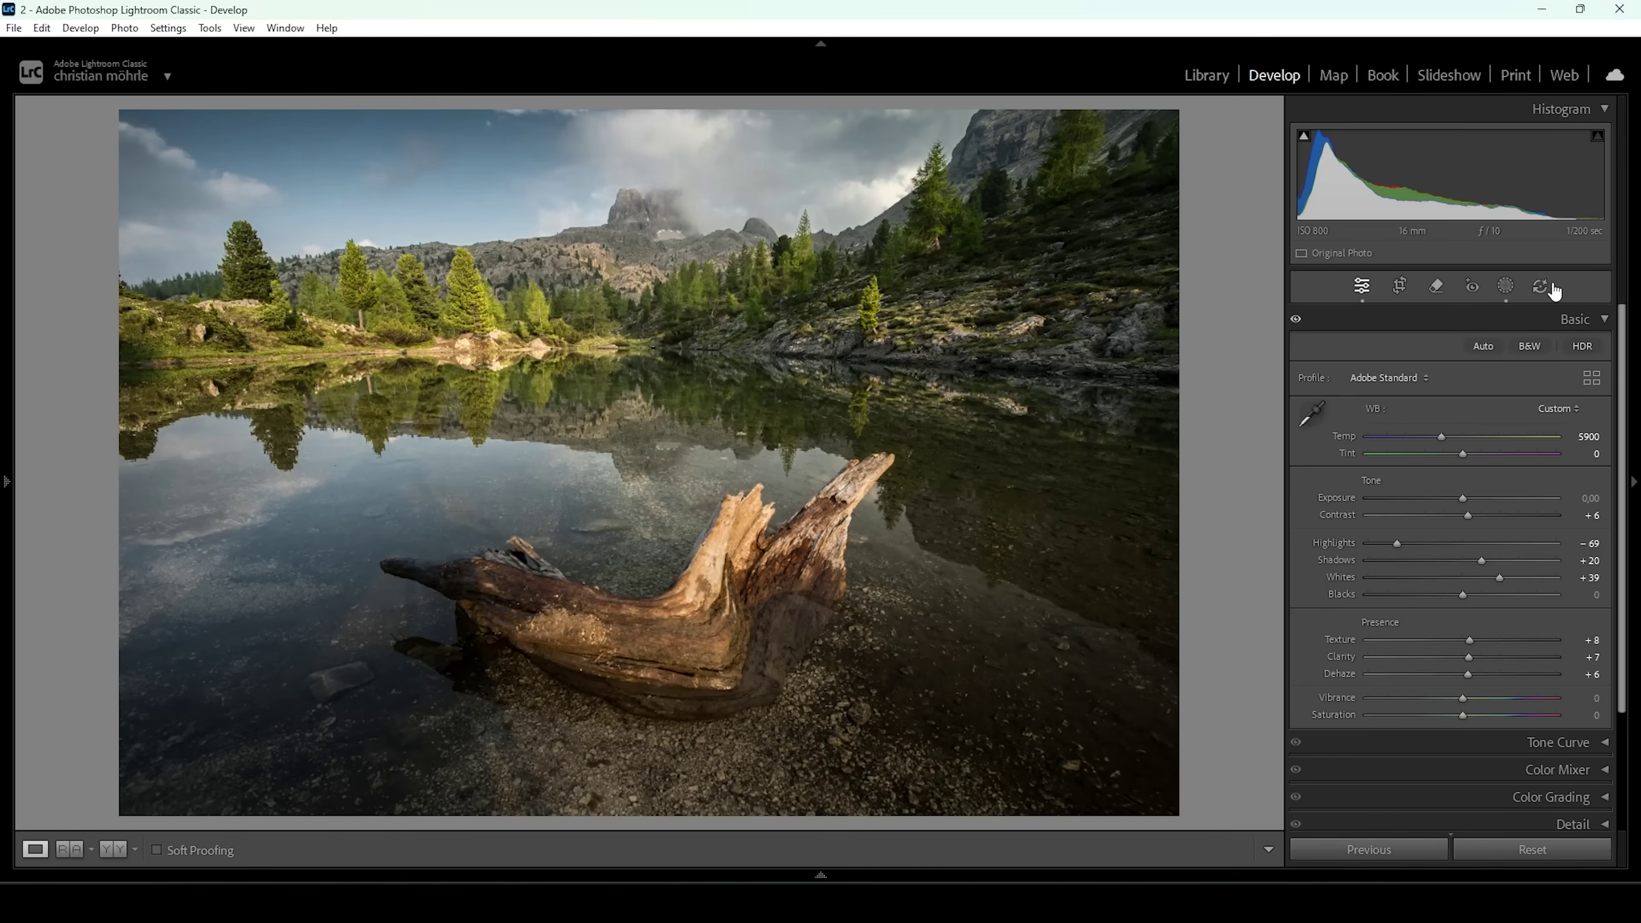
# Create a landscape mask that selects the mountains.
pyautogui.click(1506, 286)
pyautogui.click(1124, 135)
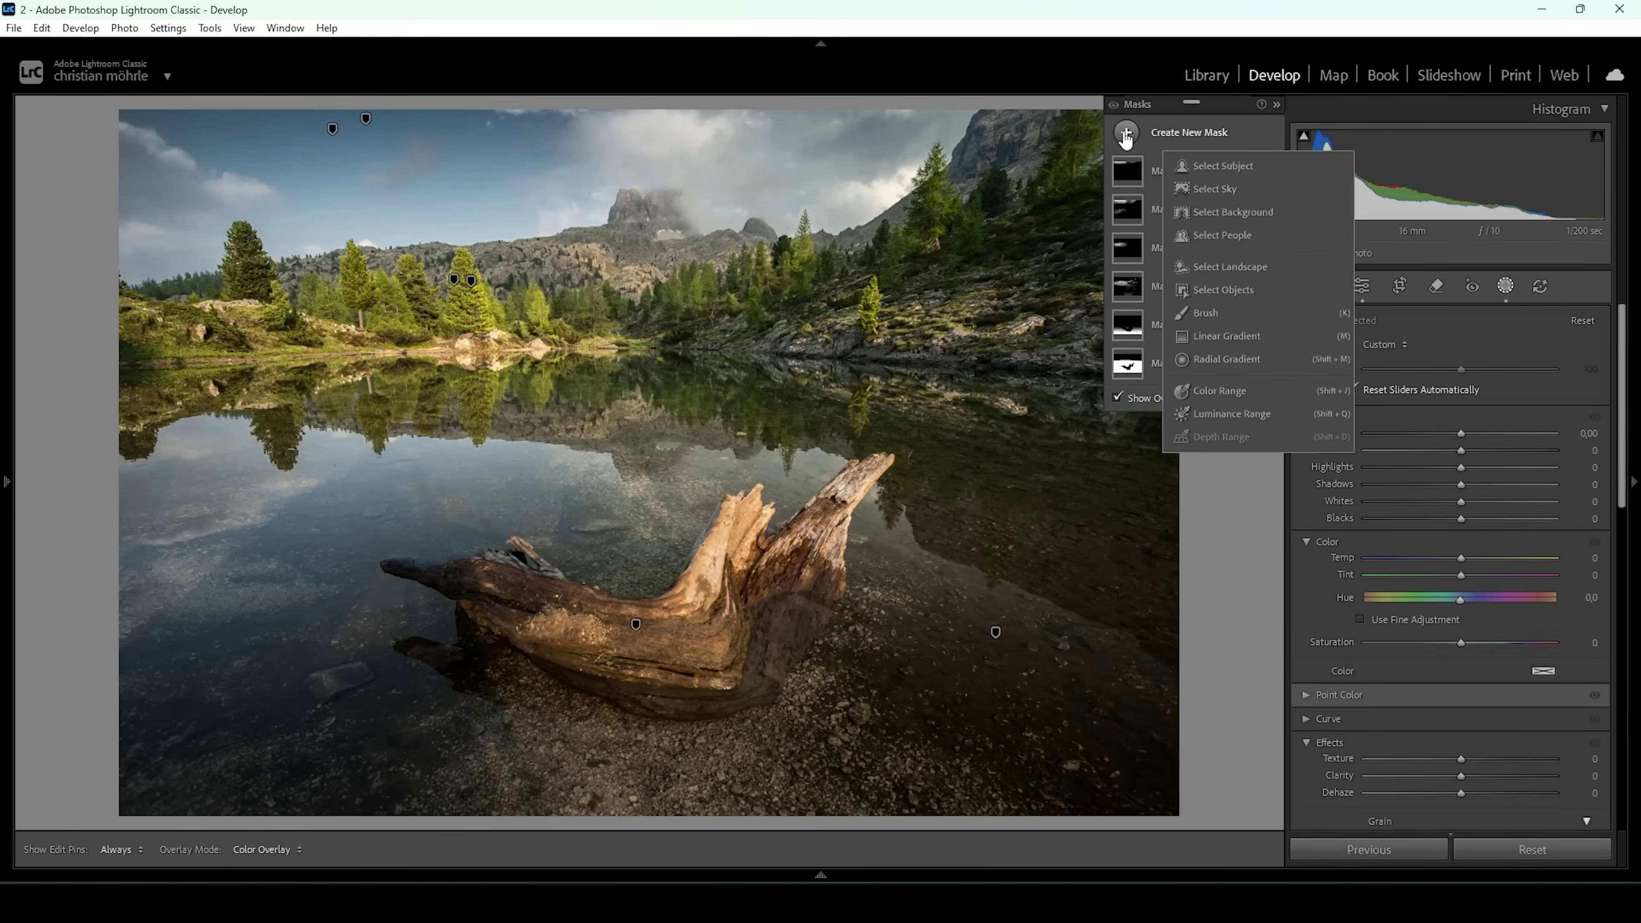
pyautogui.click(1267, 266)
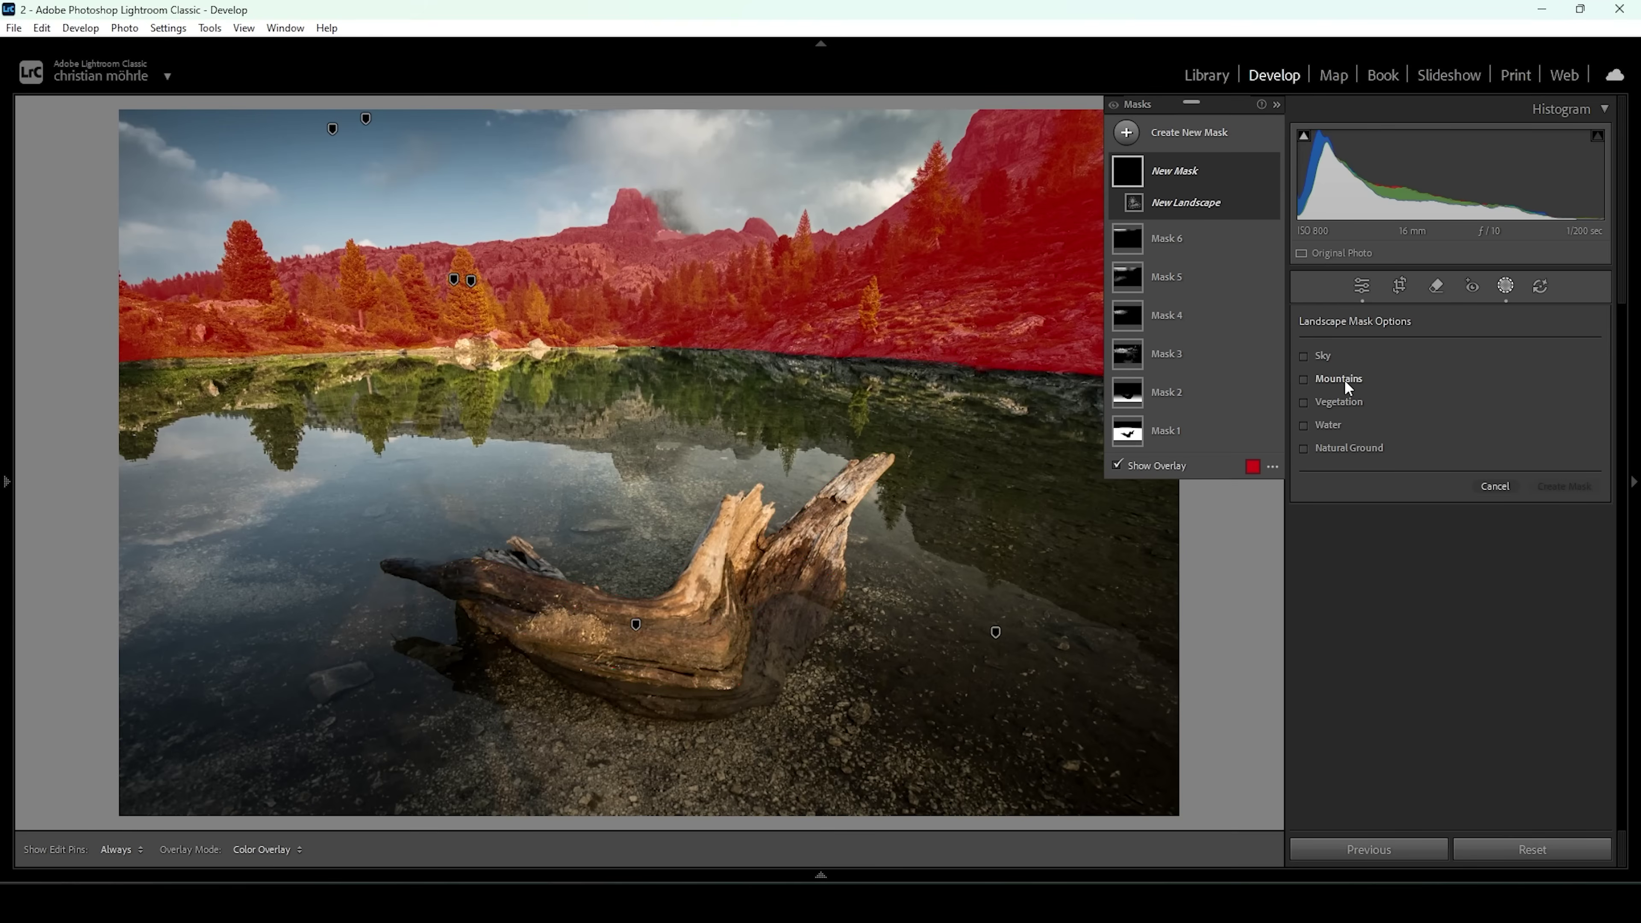
pyautogui.click(1347, 386)
pyautogui.click(1564, 486)
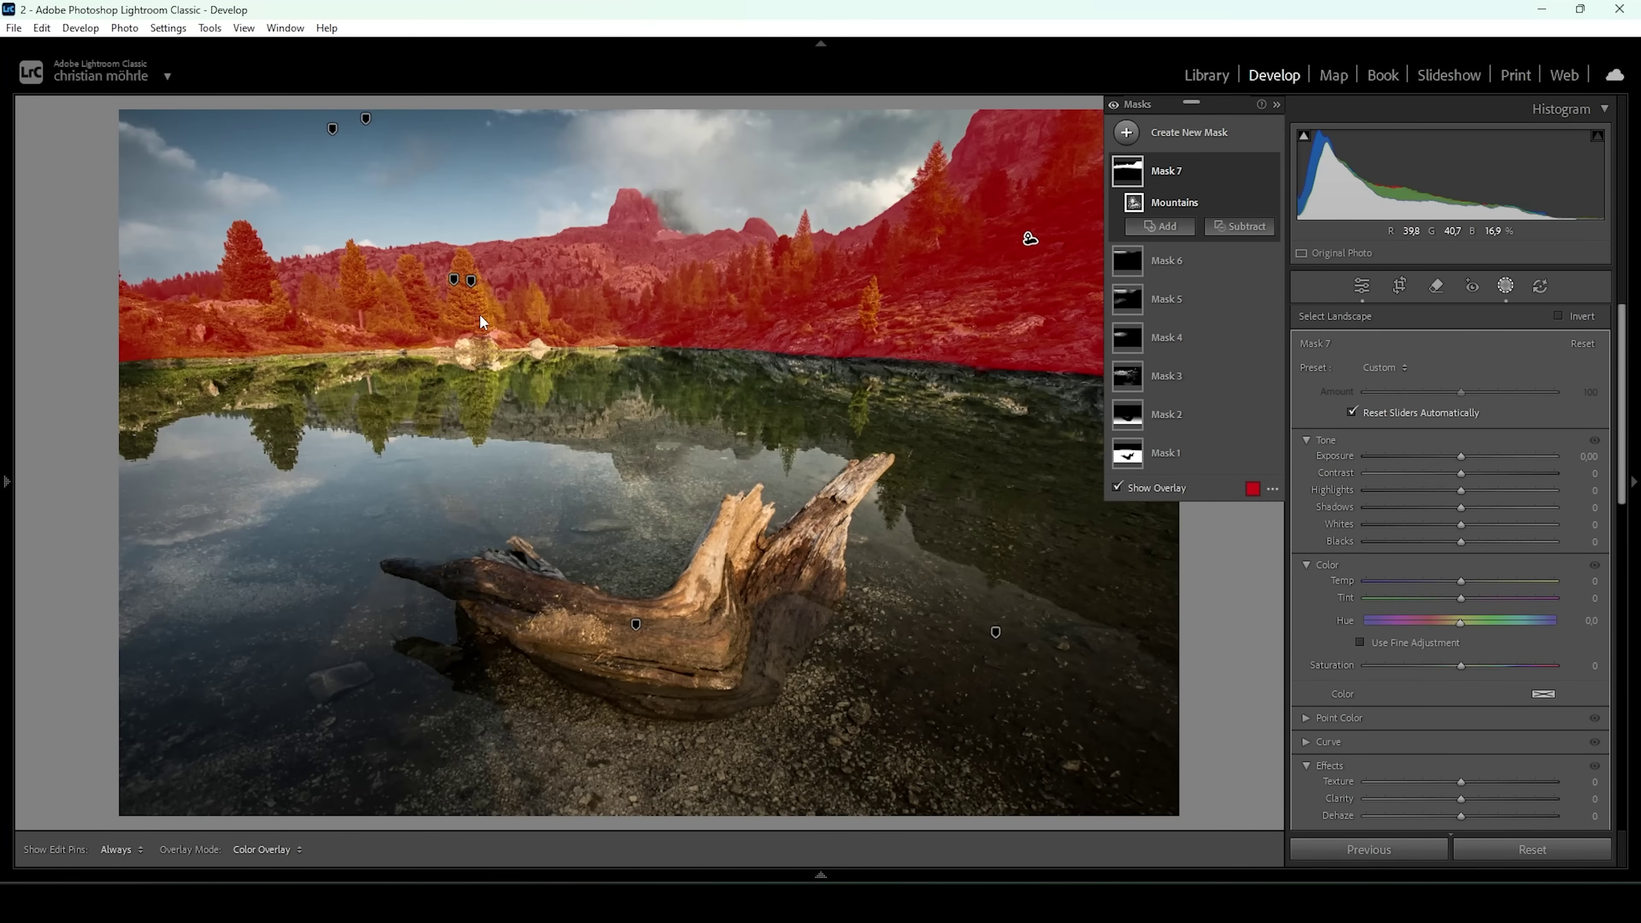
# Subtract a color range sampled from the green trees on the far shore from the mountains mask.
pyautogui.click(1237, 227)
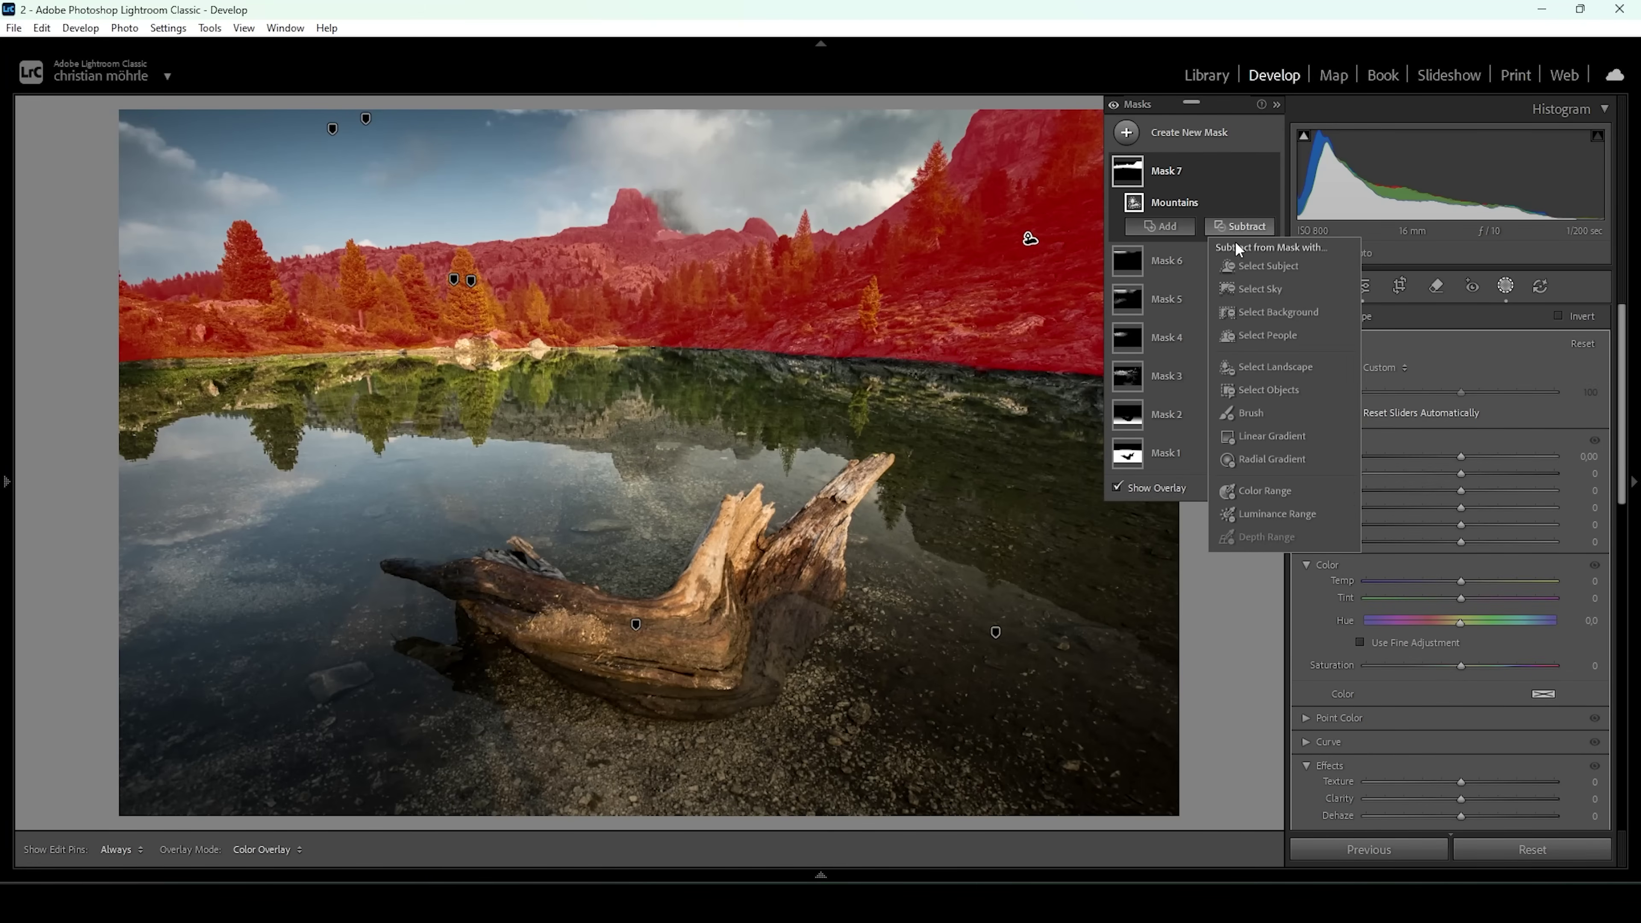
pyautogui.click(1263, 492)
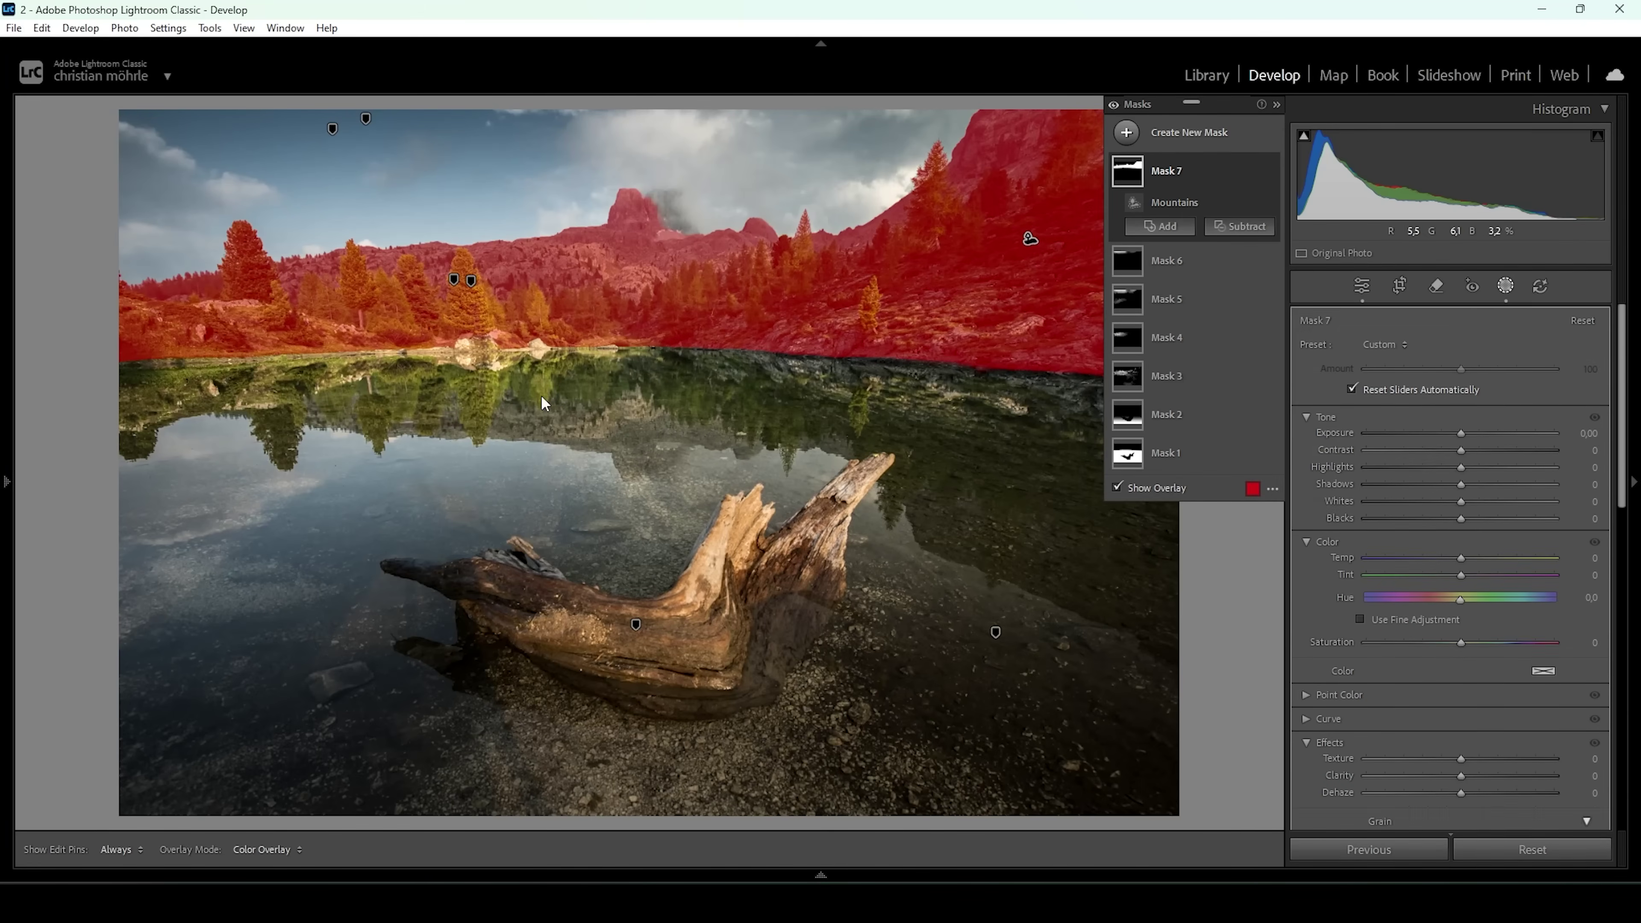
pyautogui.click(481, 297)
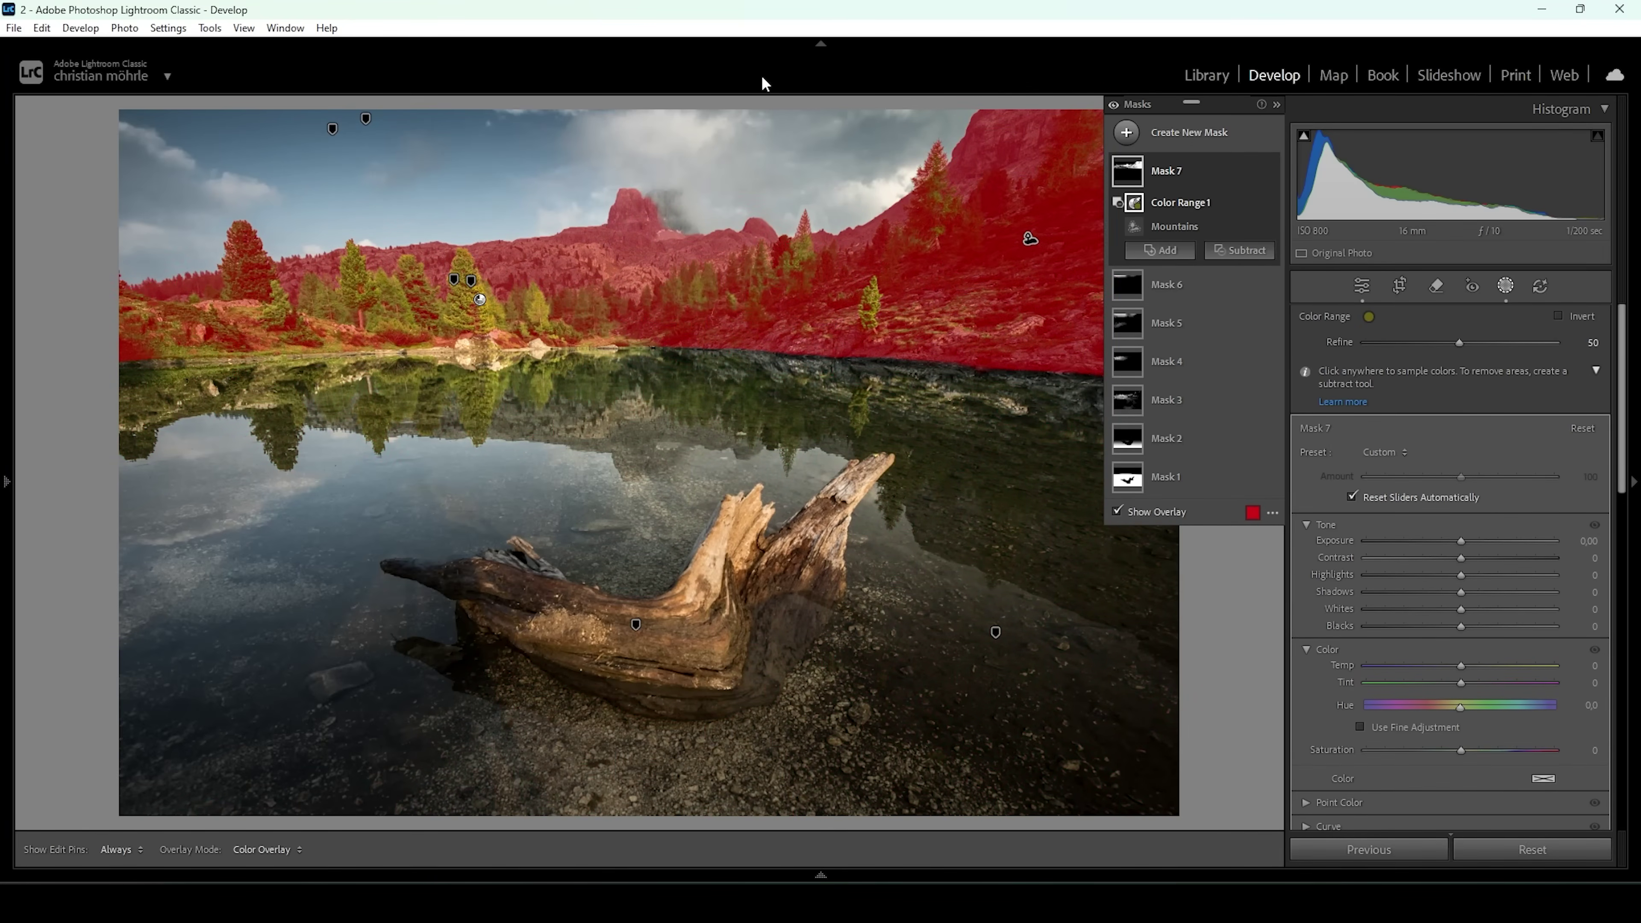
# Subtract two linear gradients from the mountains mask, one fading upward from the far shoreline and one diagonally along the right-hand slope.
pyautogui.moveTo(1127, 223)
pyautogui.click(1240, 250)
pyautogui.click(1265, 459)
pyautogui.moveTo(489, 317); pyautogui.dragTo(495, 217)
pyautogui.click(1226, 277)
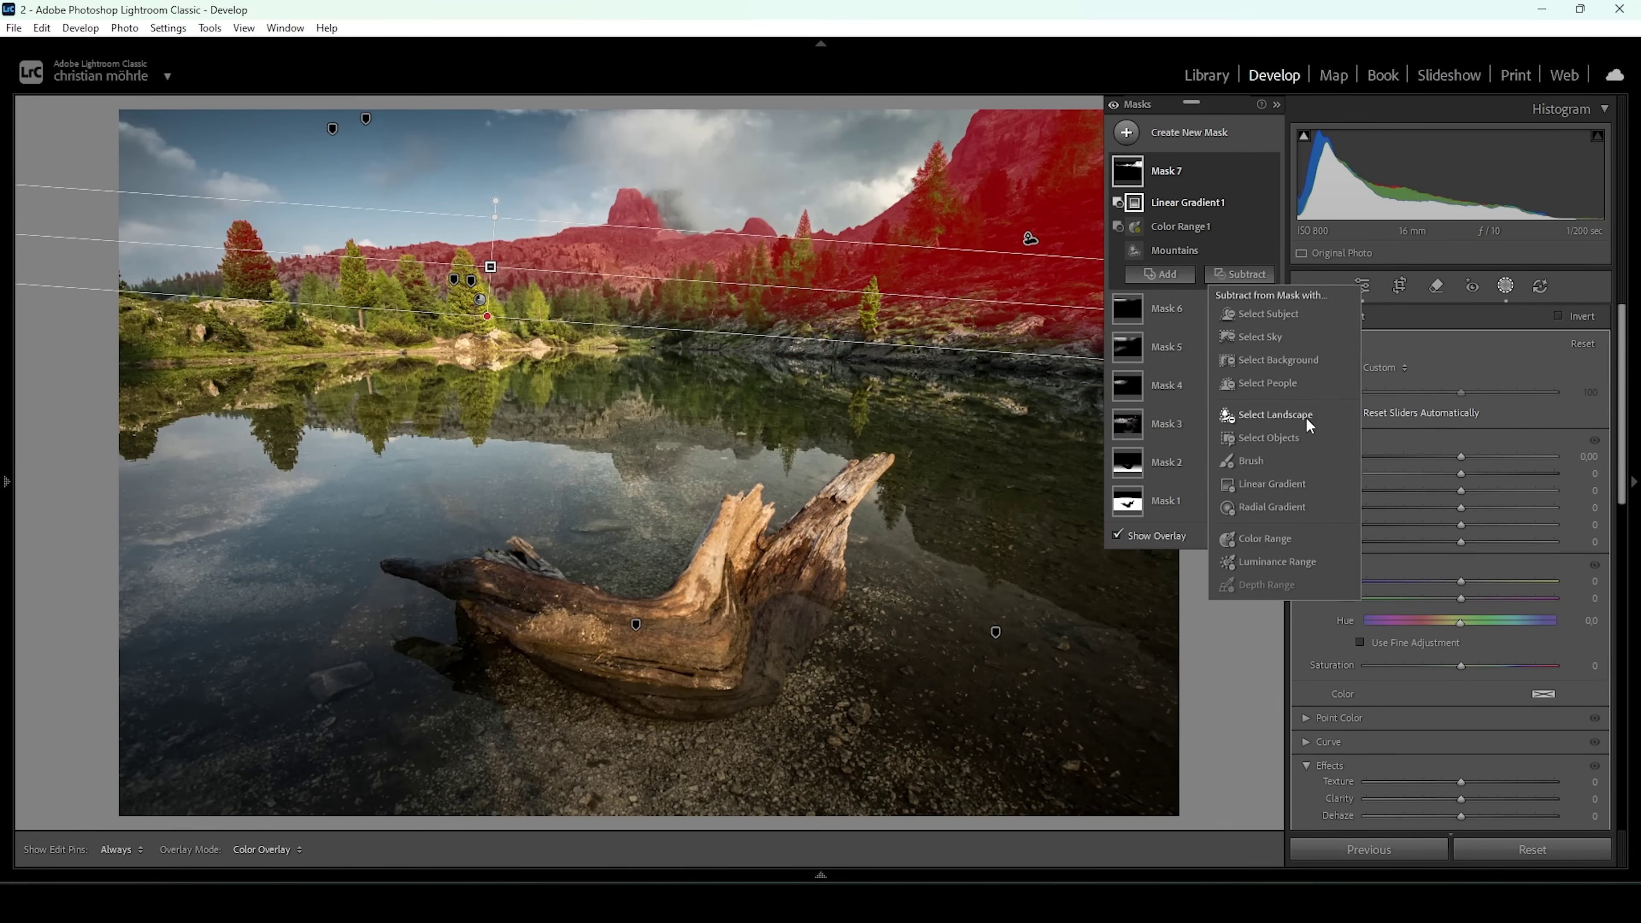
pyautogui.click(1278, 485)
pyautogui.moveTo(917, 310); pyautogui.dragTo(854, 127)
# Brush the large tree and shoreline at the far left out of the mountains mask, with the edit pins hidden while painting.
pyautogui.click(1238, 297)
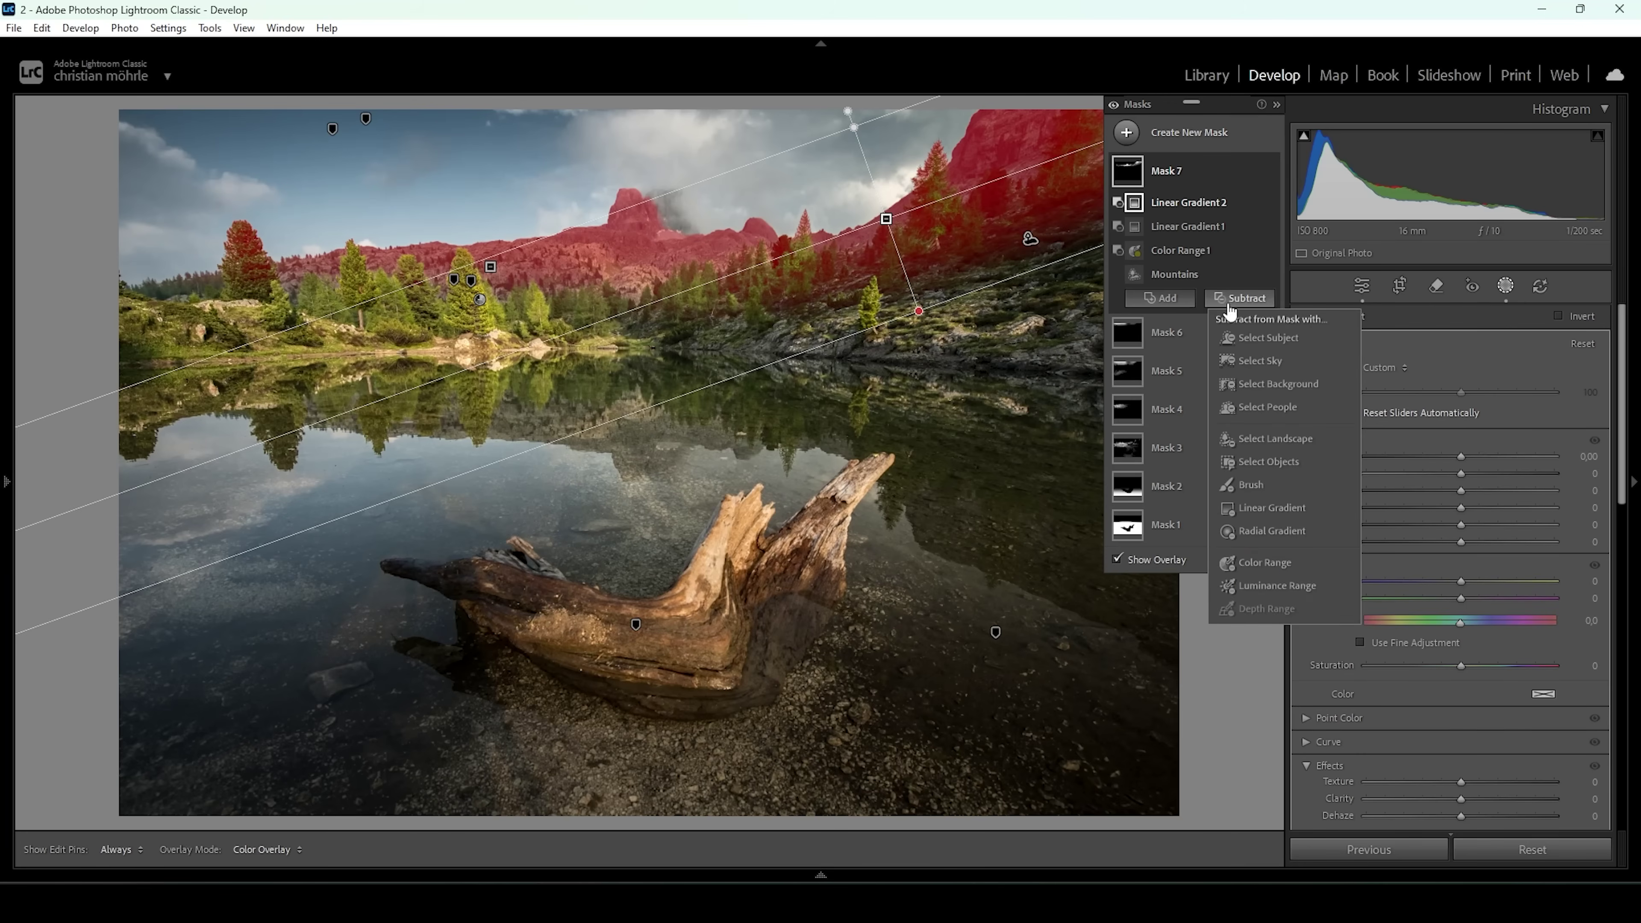
pyautogui.click(1252, 494)
pyautogui.press('h')
pyautogui.moveTo(258, 233)
pyautogui.mouseDown()
pyautogui.moveTo(226, 207)
pyautogui.moveTo(251, 268)
pyautogui.mouseUp()
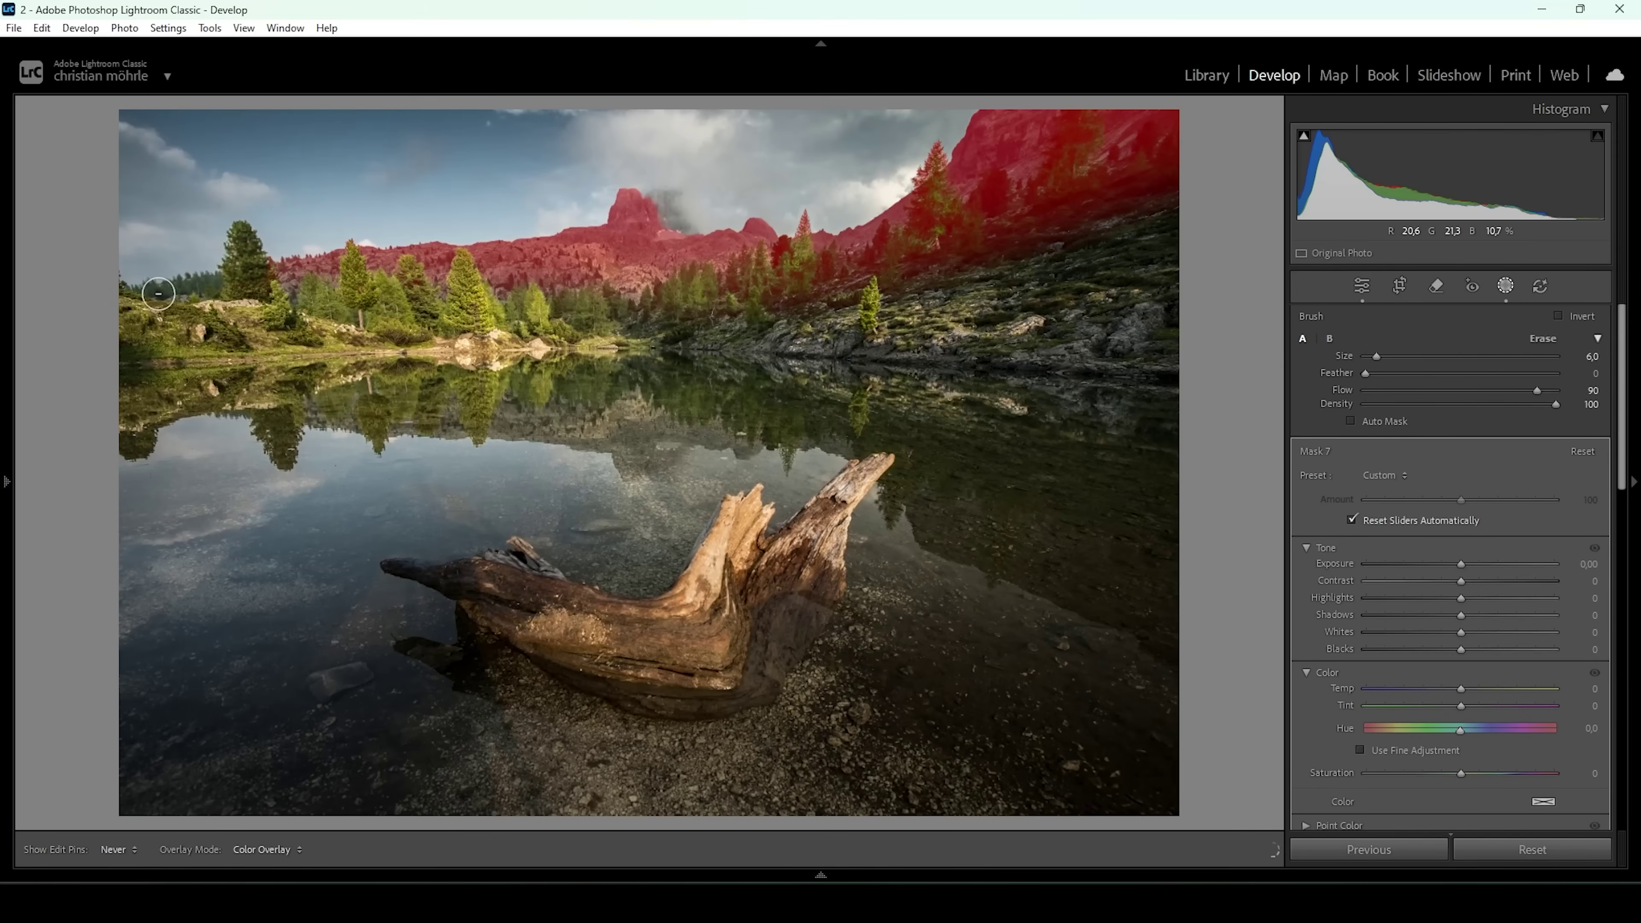
pyautogui.press('h')
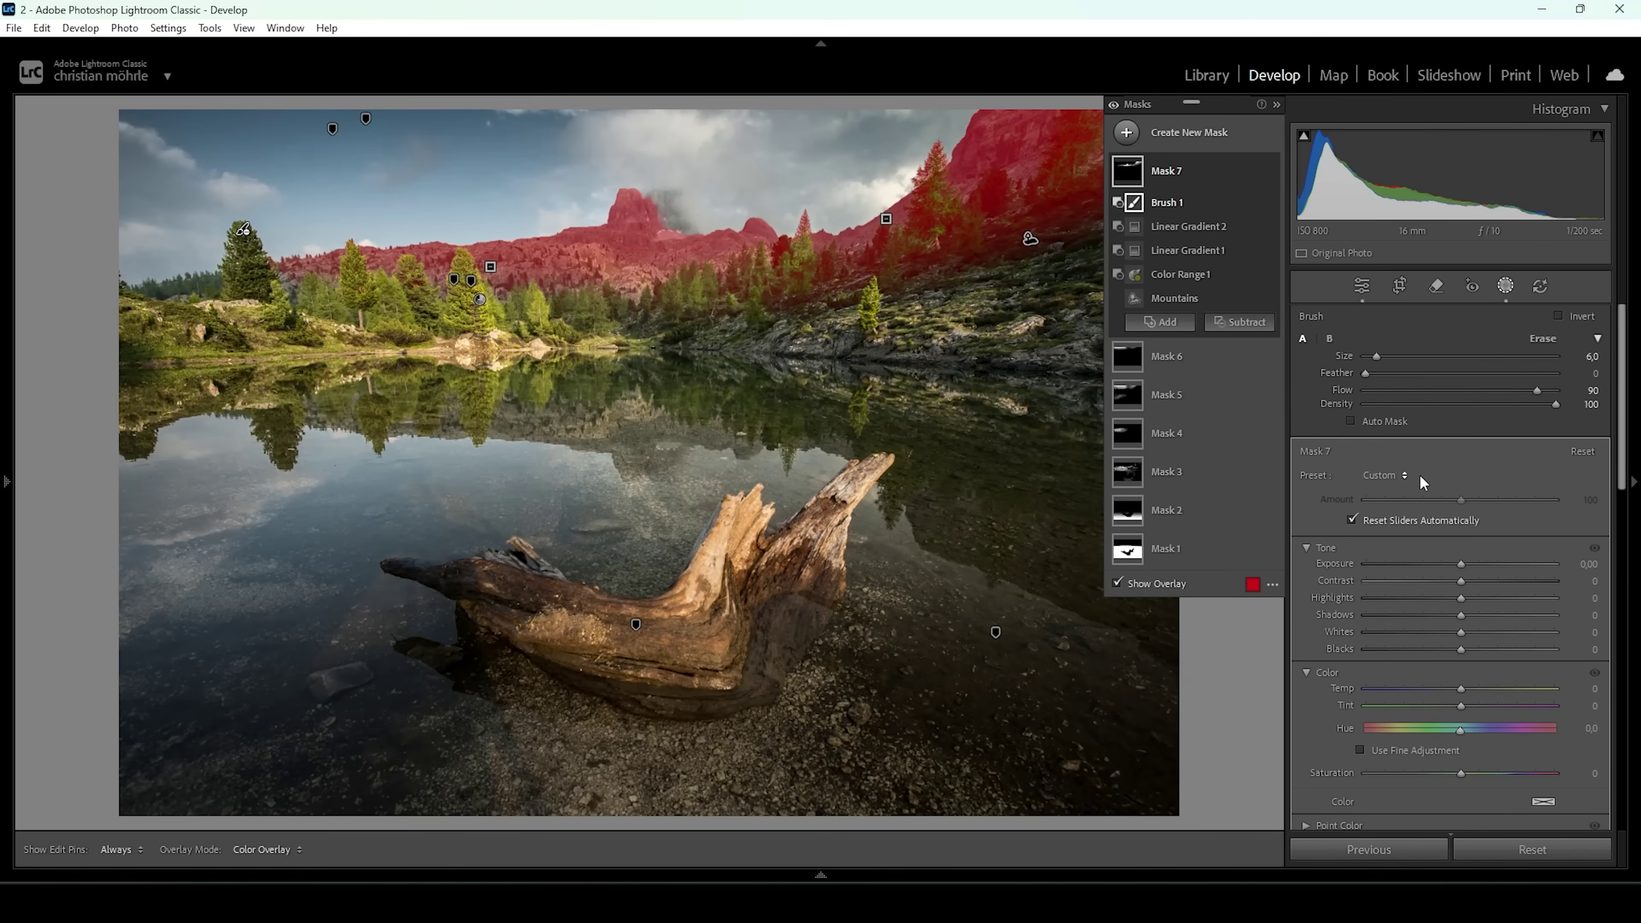
# Darken the mountains mask with an exposure of −0.31 and set its clarity to 19.
pyautogui.moveTo(1458, 563); pyautogui.dragTo(1449, 560)
pyautogui.scroll(-3, 1486, 743)
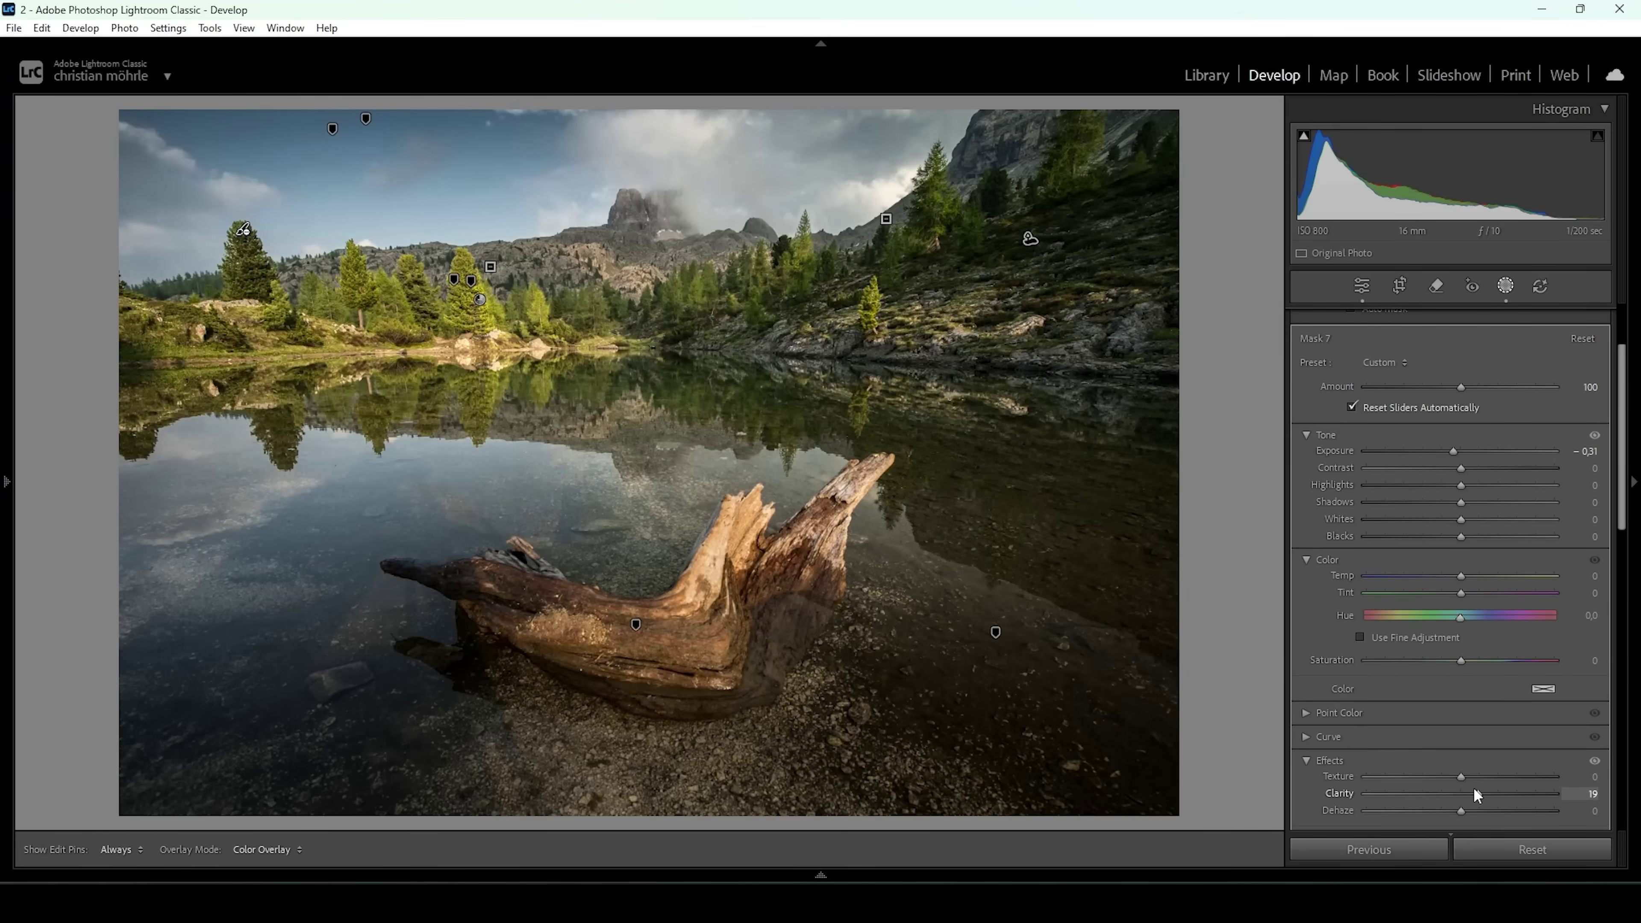
pyautogui.hotkey('shift', 'w')
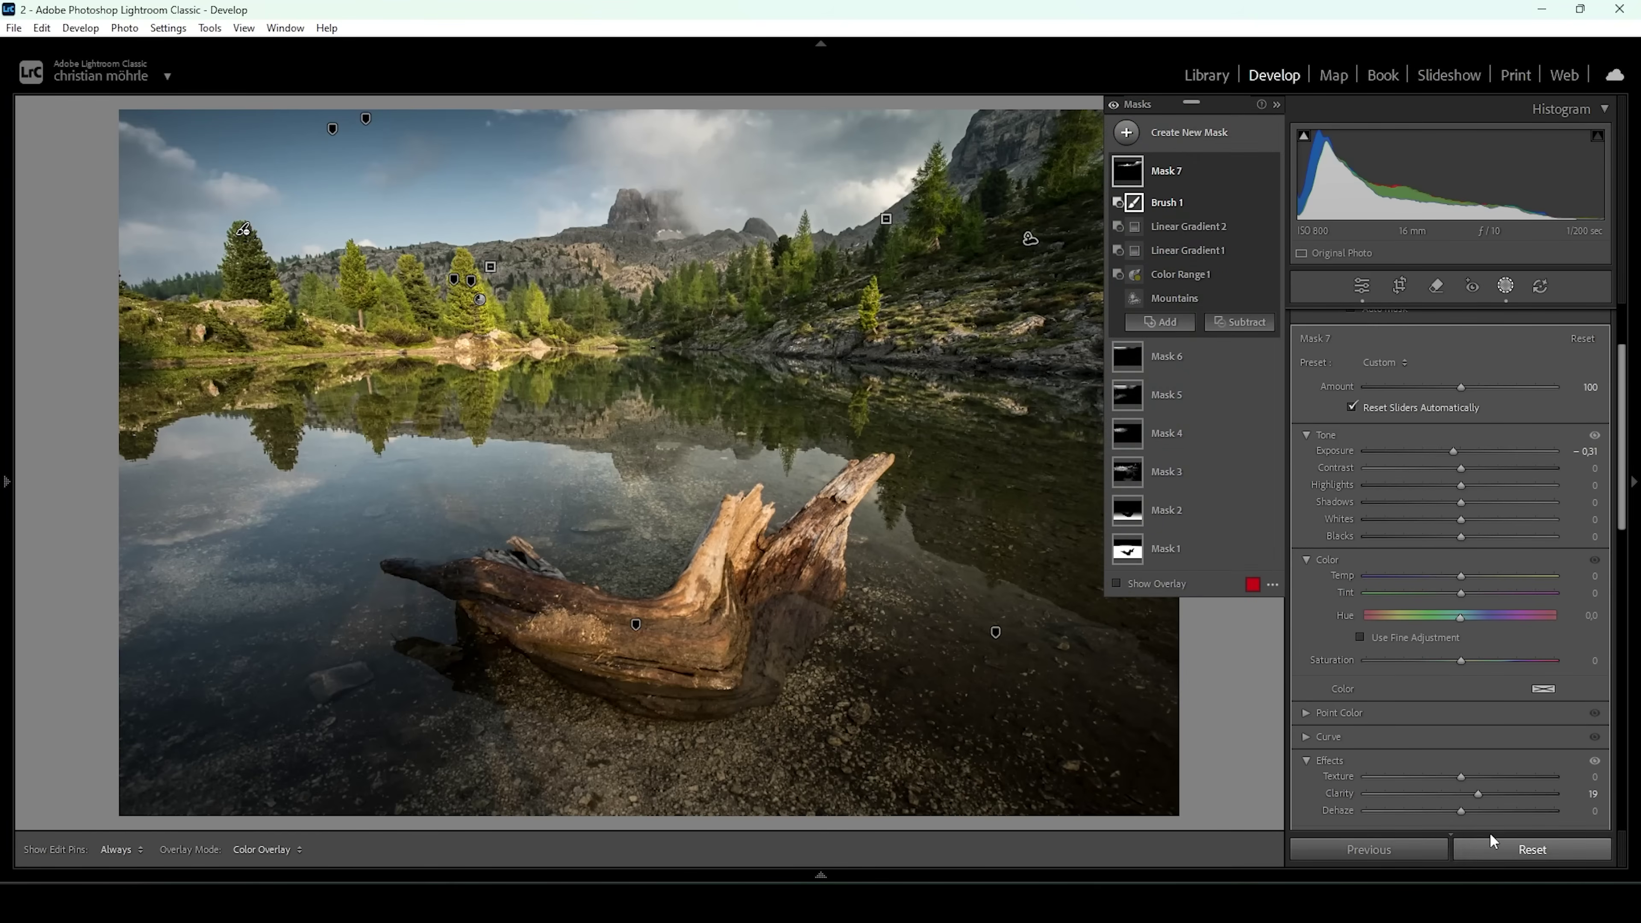
# Create a color range mask sampled from the central rocky peak and subtract the sky from it.
pyautogui.click(1126, 132)
pyautogui.click(1221, 392)
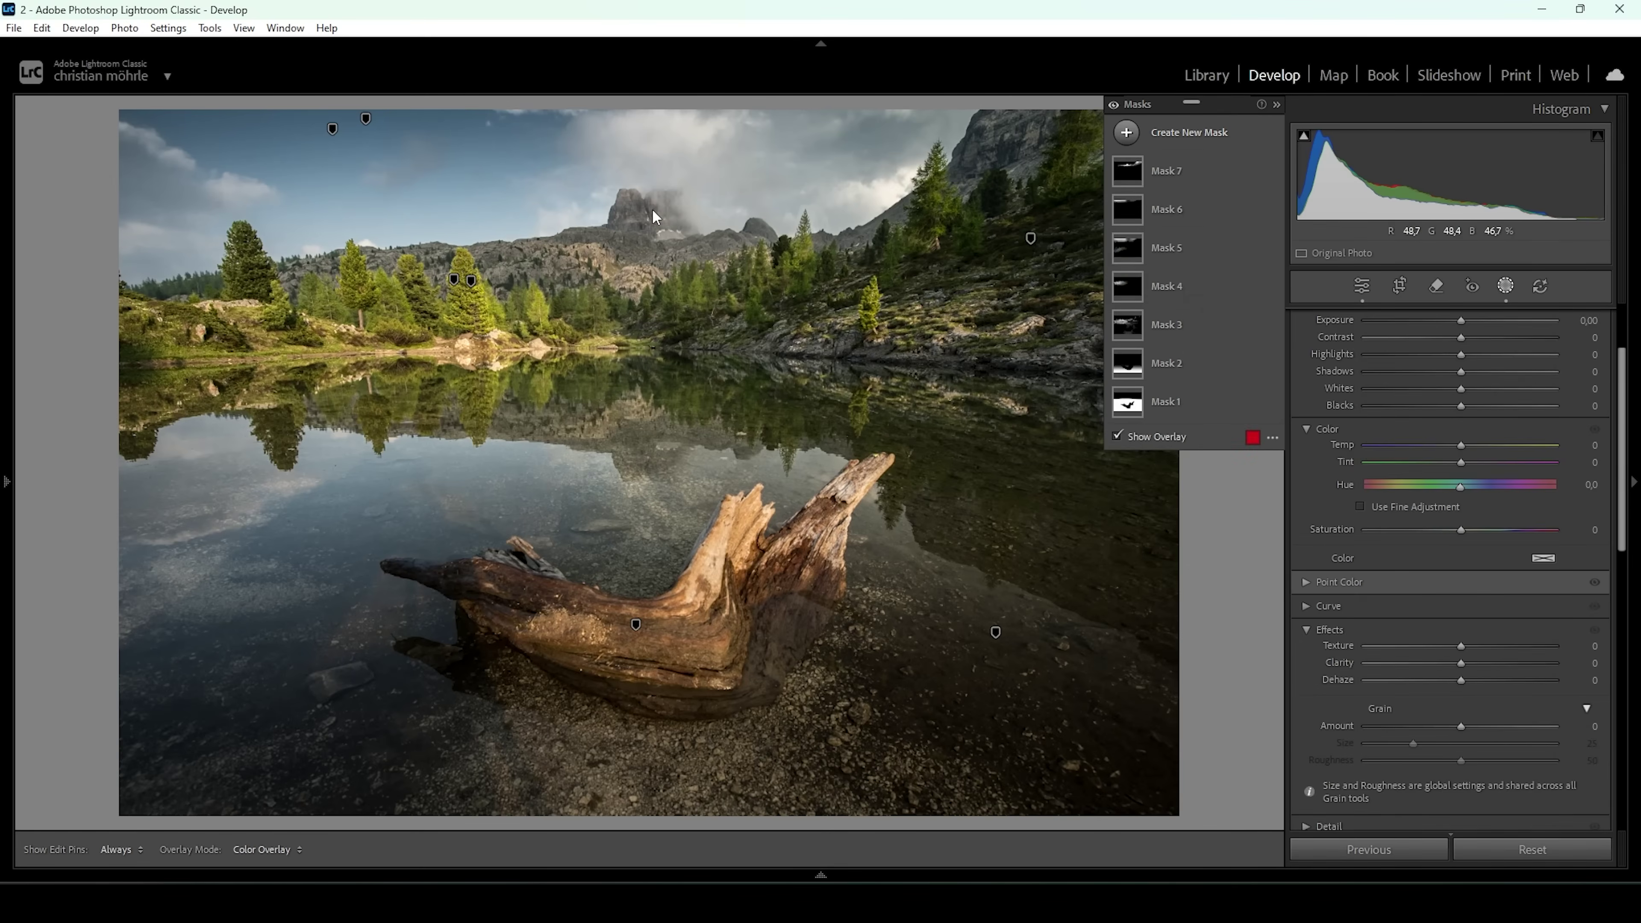
pyautogui.click(636, 206)
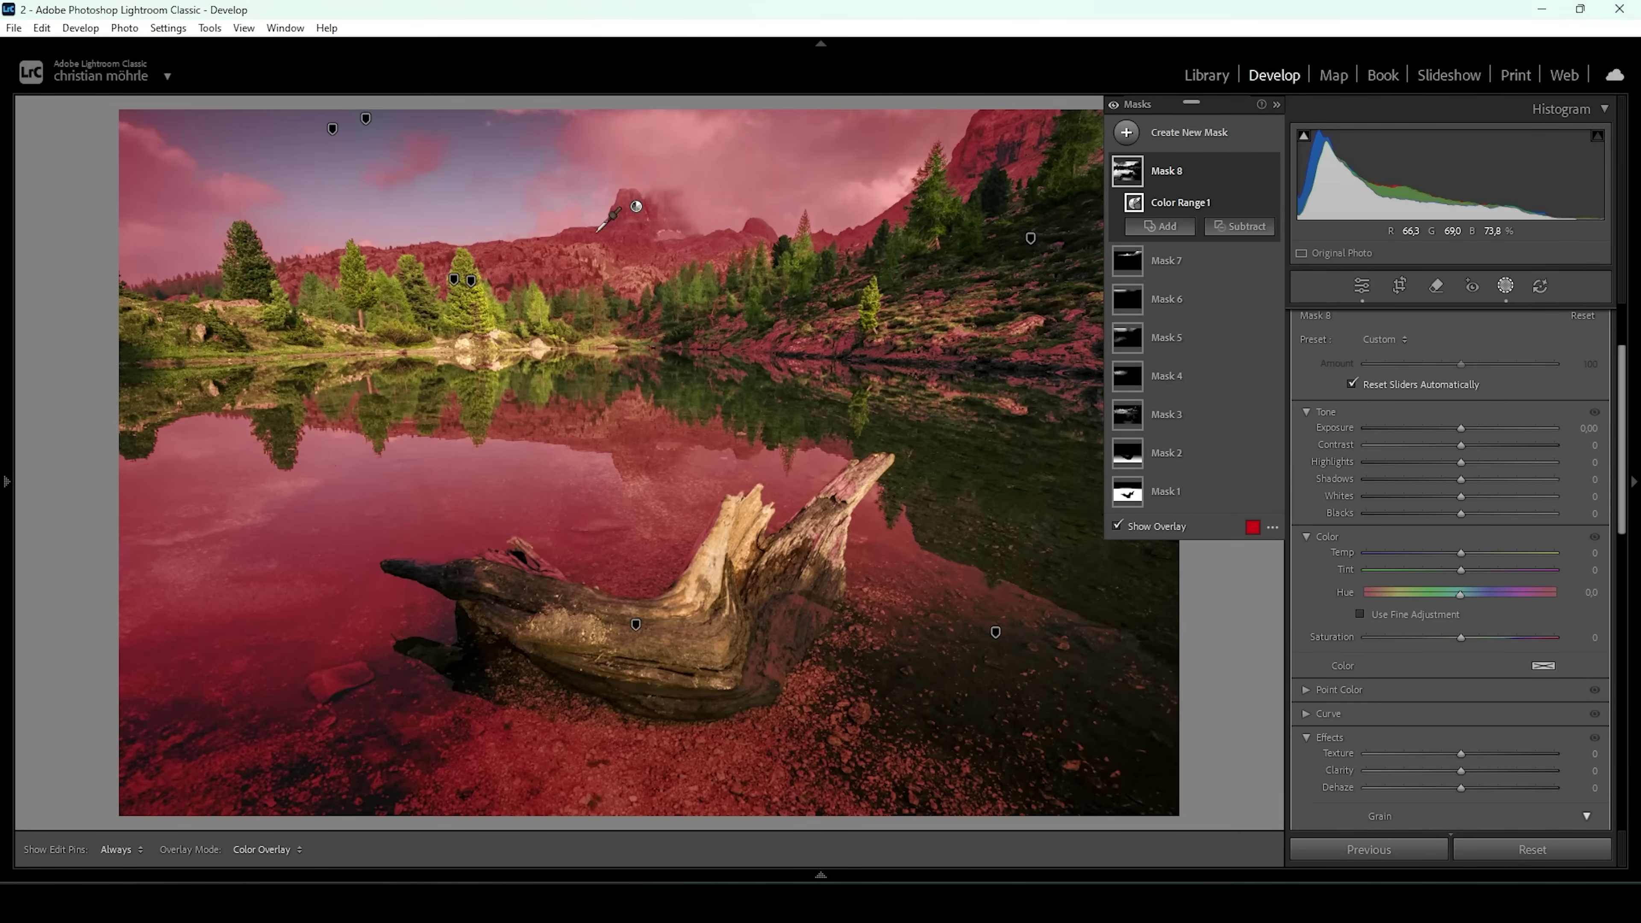
pyautogui.click(1260, 226)
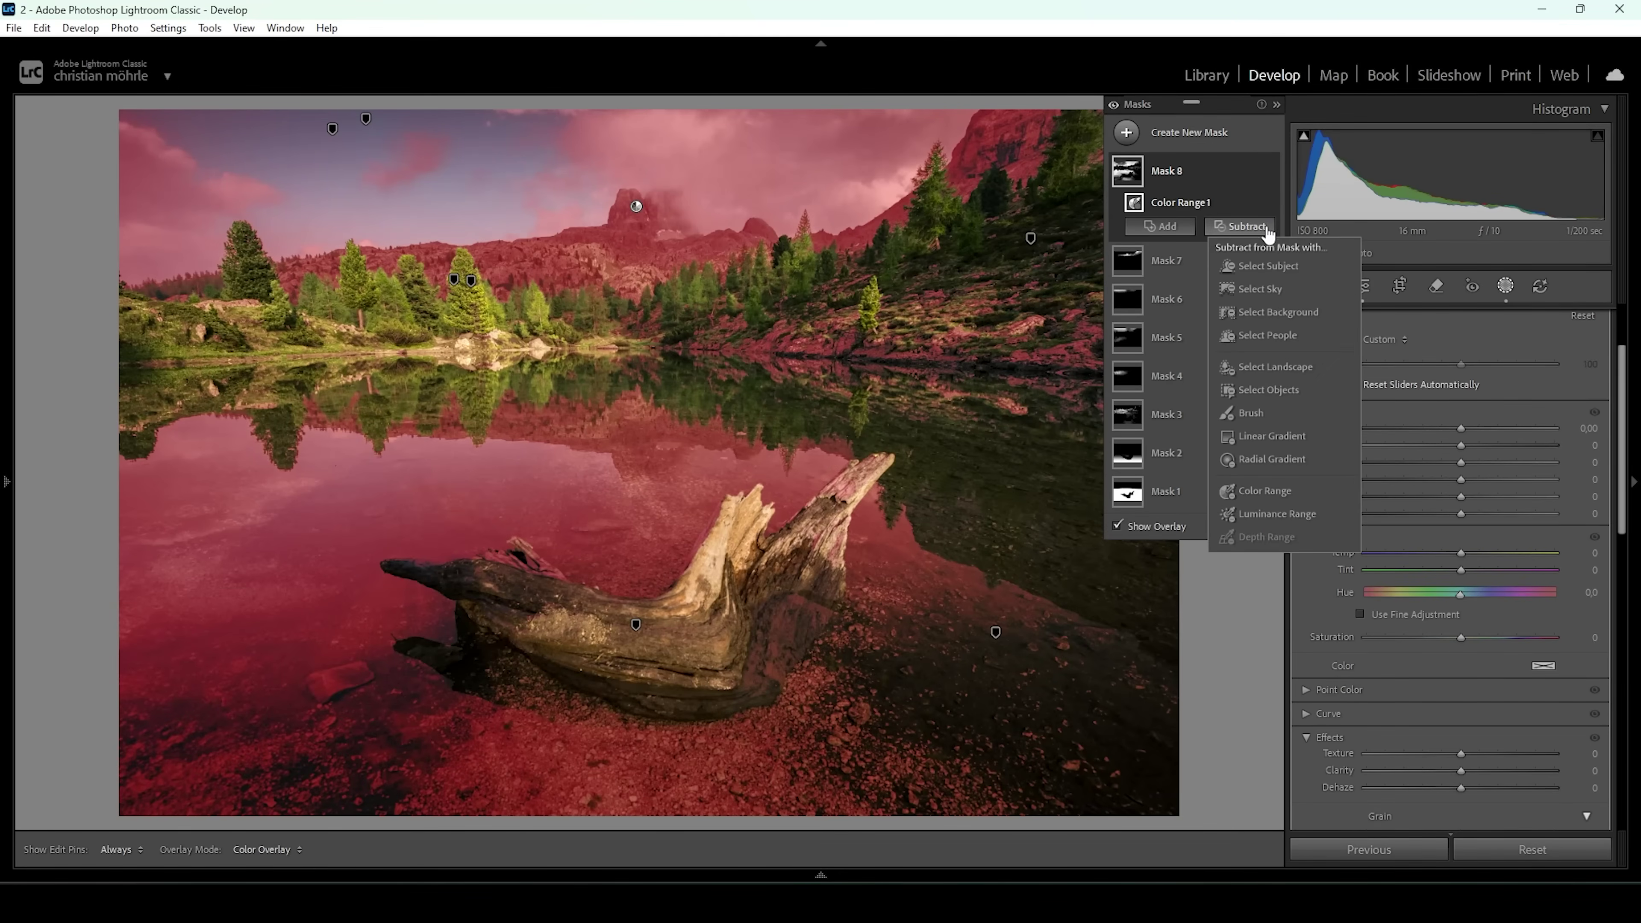
pyautogui.click(1282, 284)
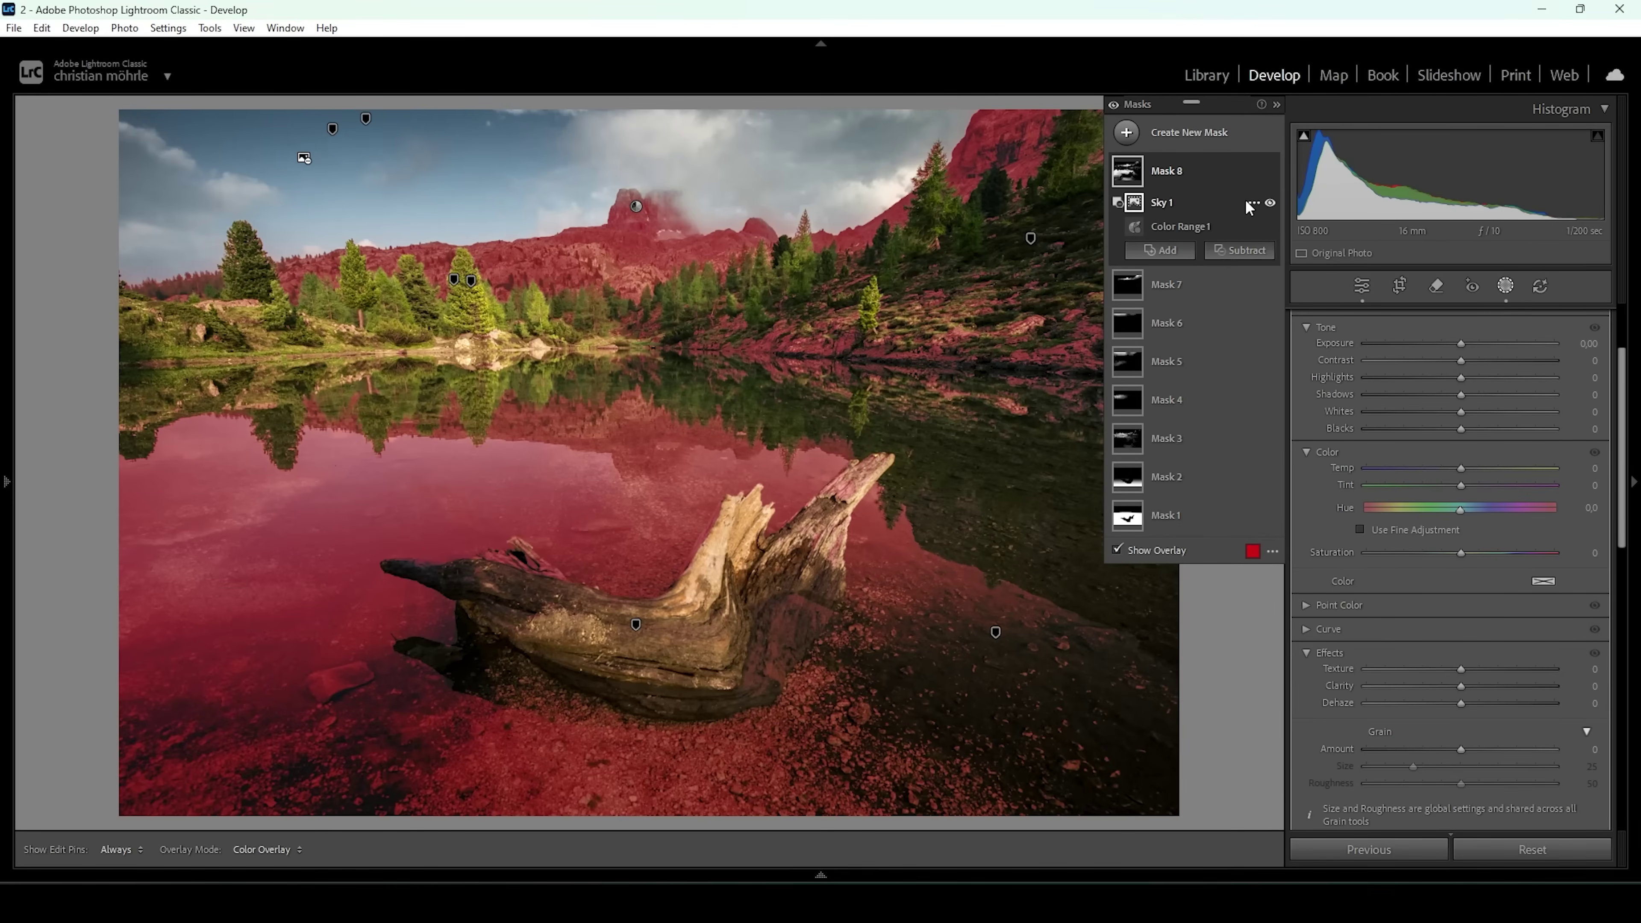
# Intersect the peak's color range mask with a wide radial gradient centered over the central peak.
pyautogui.click(1252, 173)
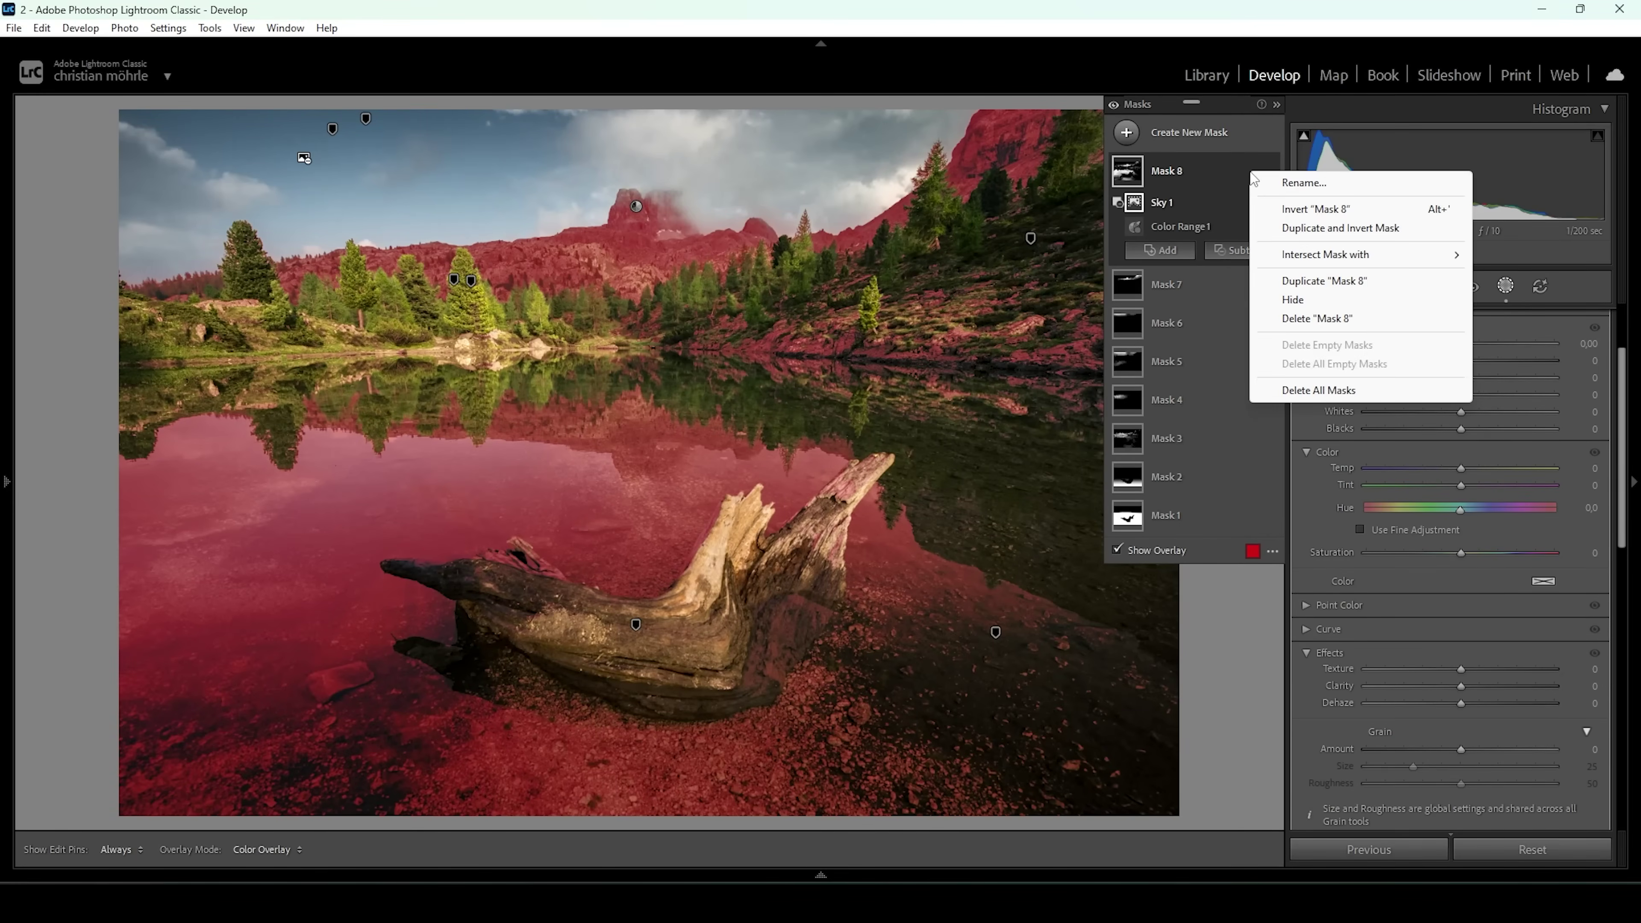
pyautogui.moveTo(1316, 257)
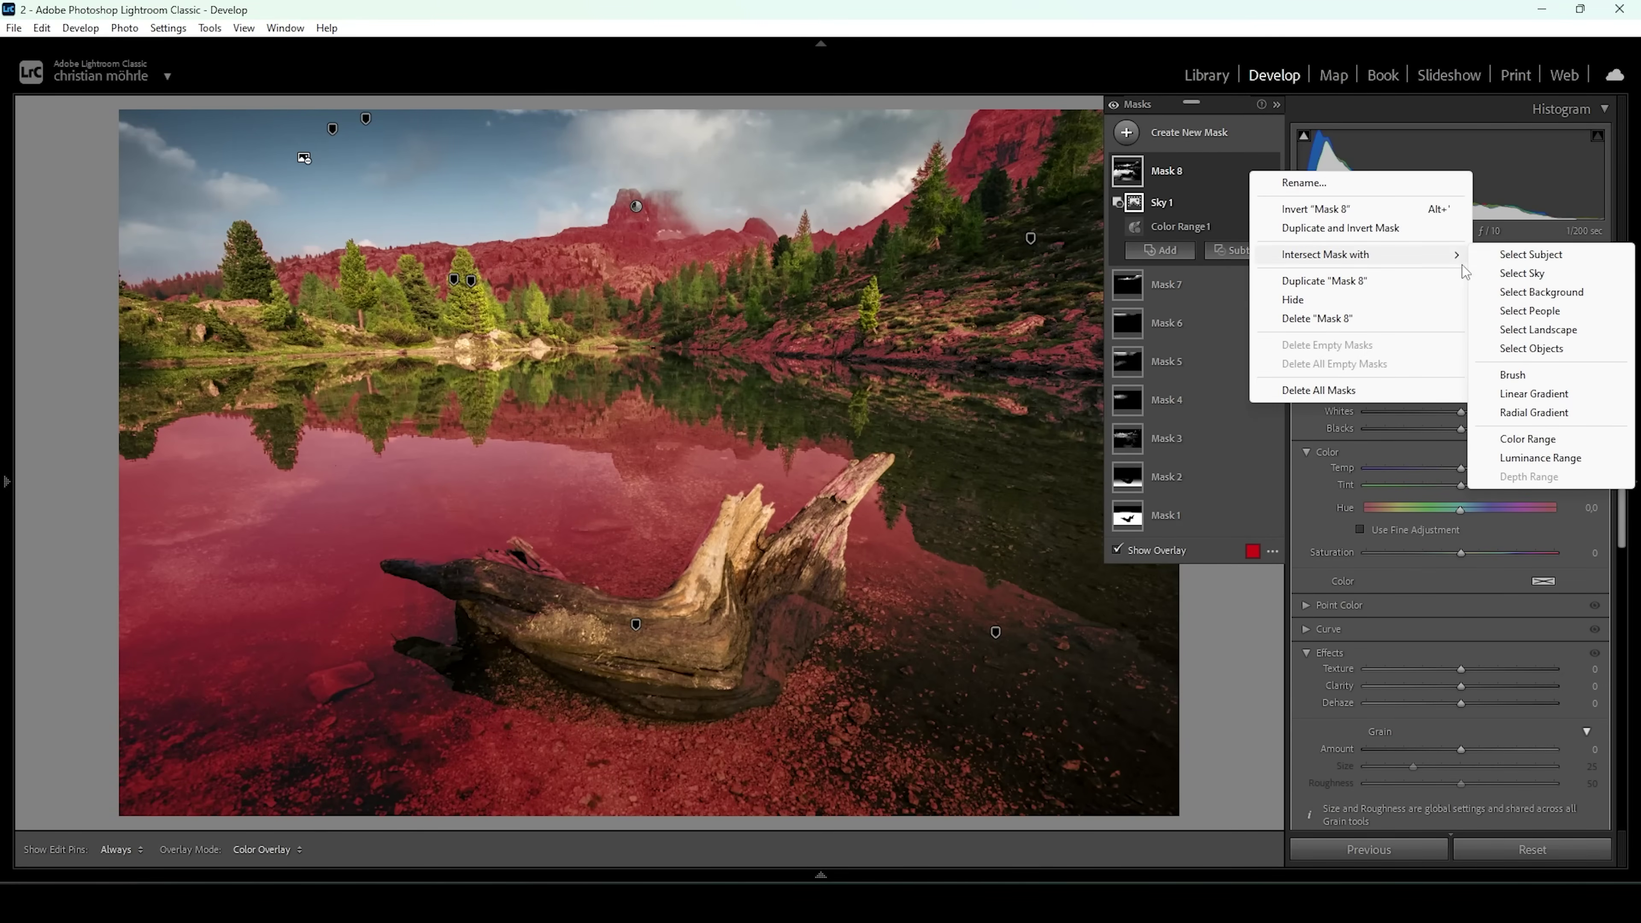
pyautogui.click(1541, 417)
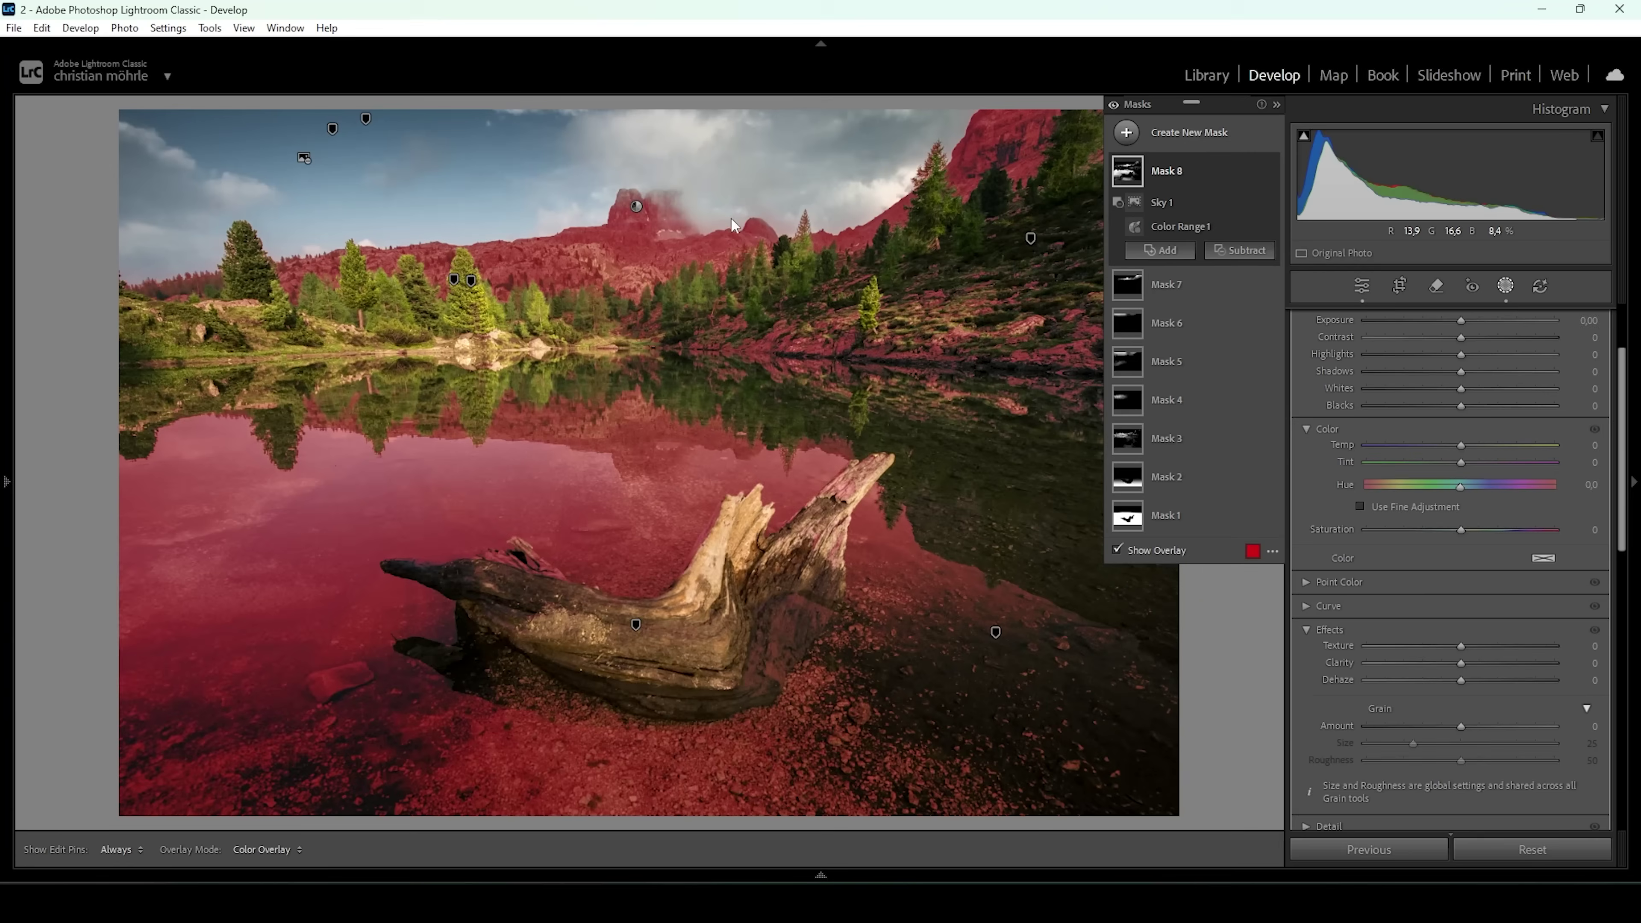
pyautogui.moveTo(433, 111); pyautogui.dragTo(758, 271)
pyautogui.moveTo(612, 189); pyautogui.dragTo(653, 196)
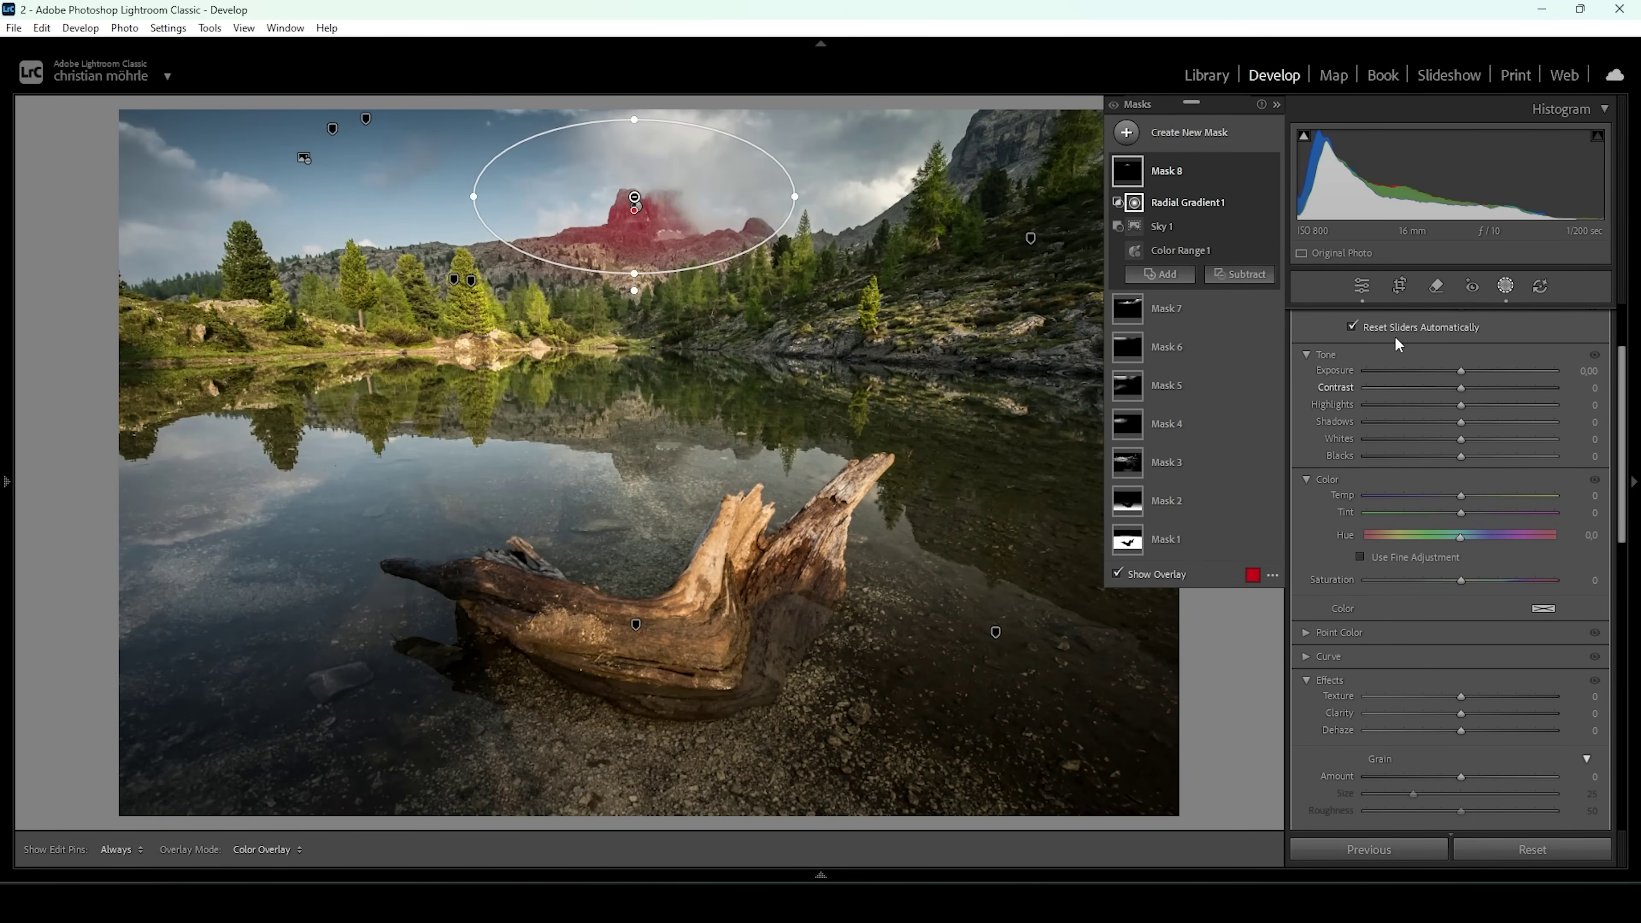
# Set the exposure of the peak mask to −1.10 and compare the photo with all masks off and on.
pyautogui.moveTo(1459, 372); pyautogui.dragTo(1428, 367)
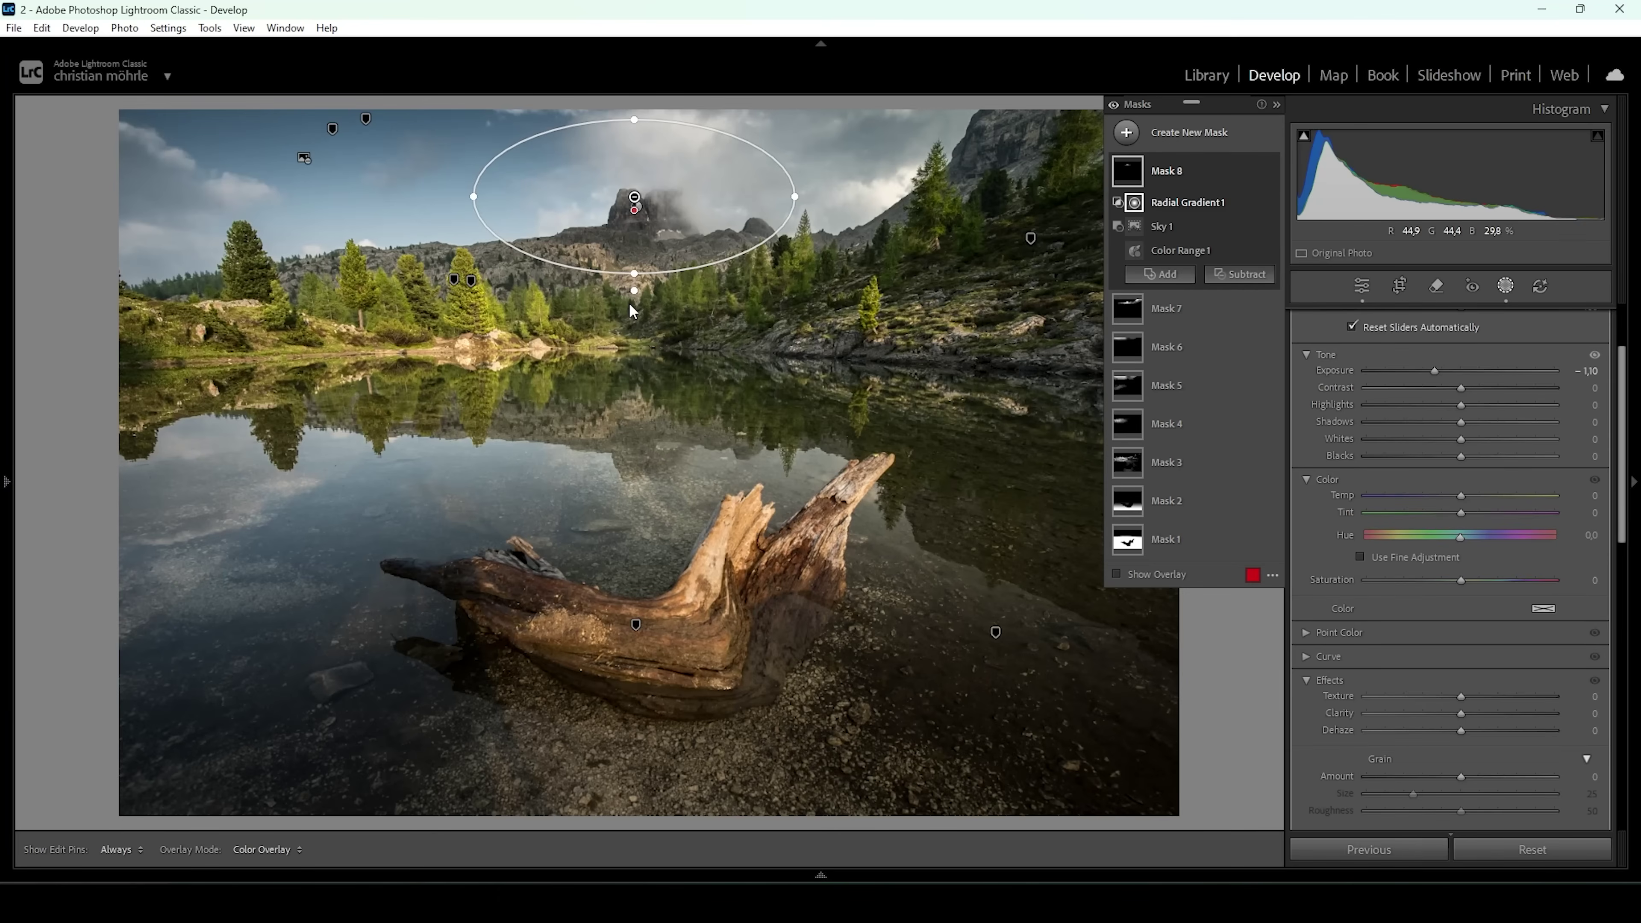
pyautogui.click(1113, 105)
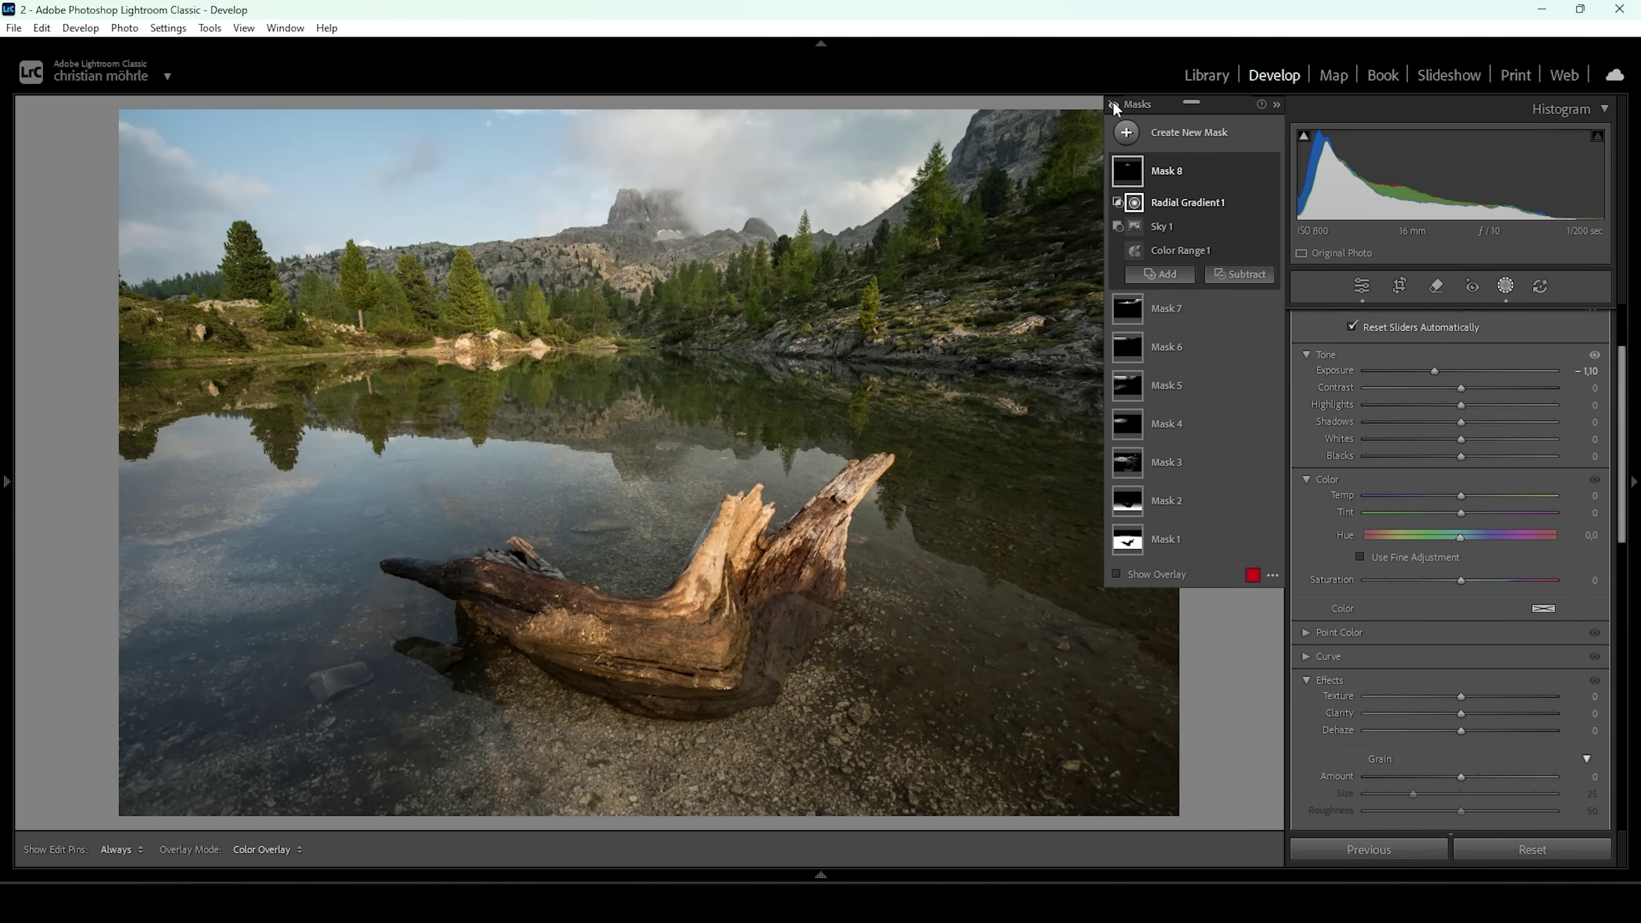
pyautogui.click(1113, 104)
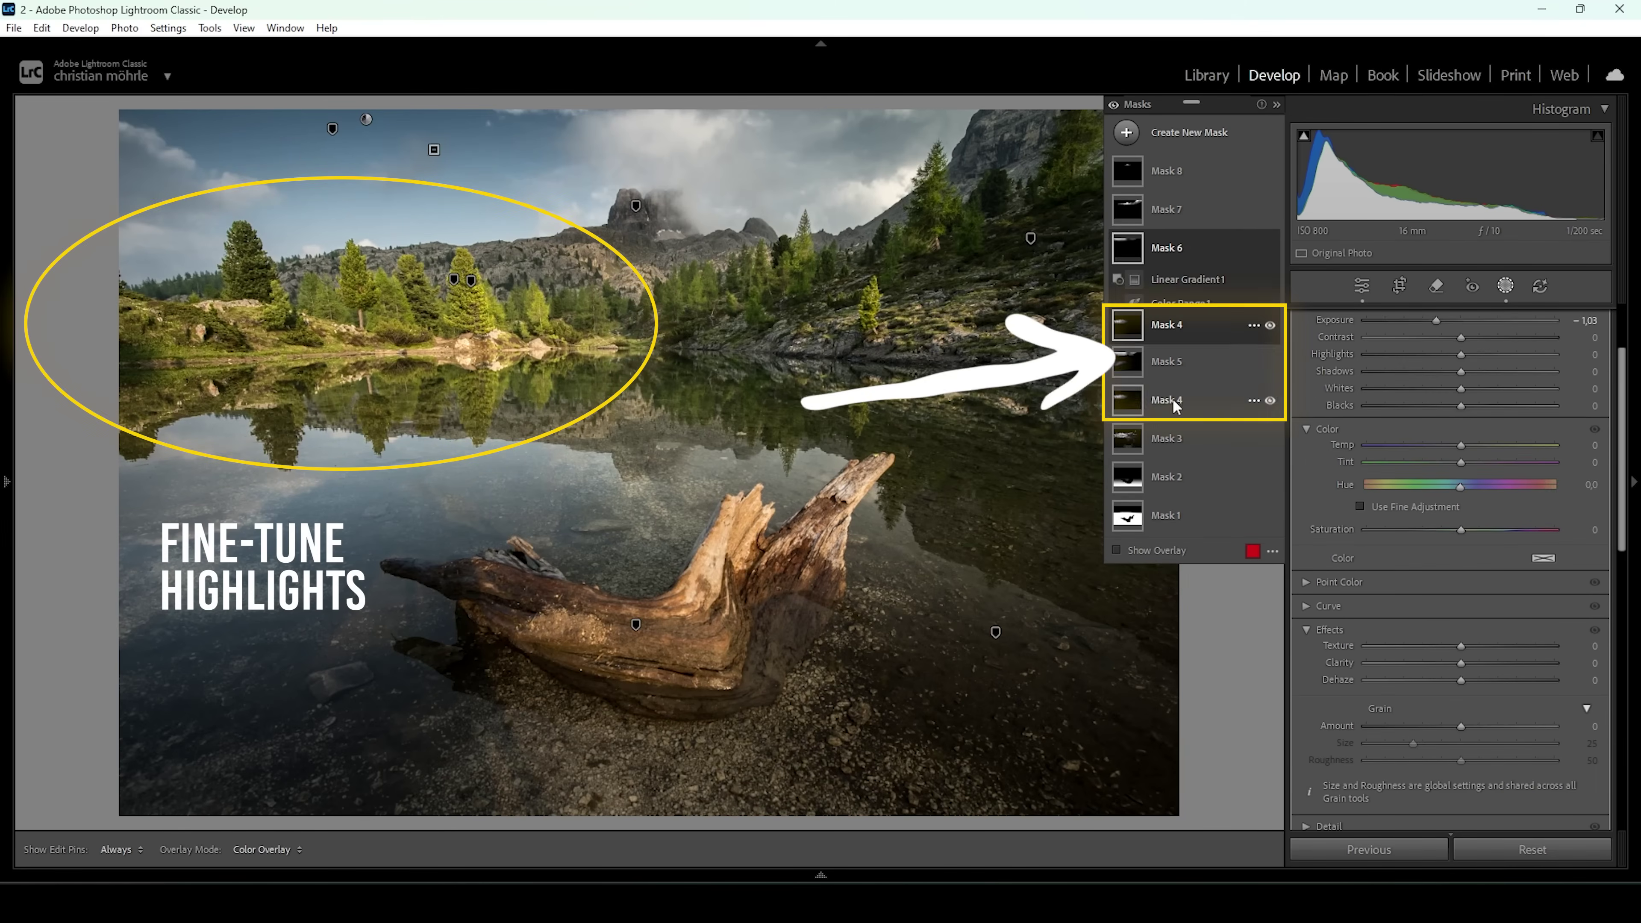
# Check the overlay of Mask 4 on the sunlit far shore and set the mask's Amount to 200.
pyautogui.click(1172, 397)
pyautogui.click(1126, 549)
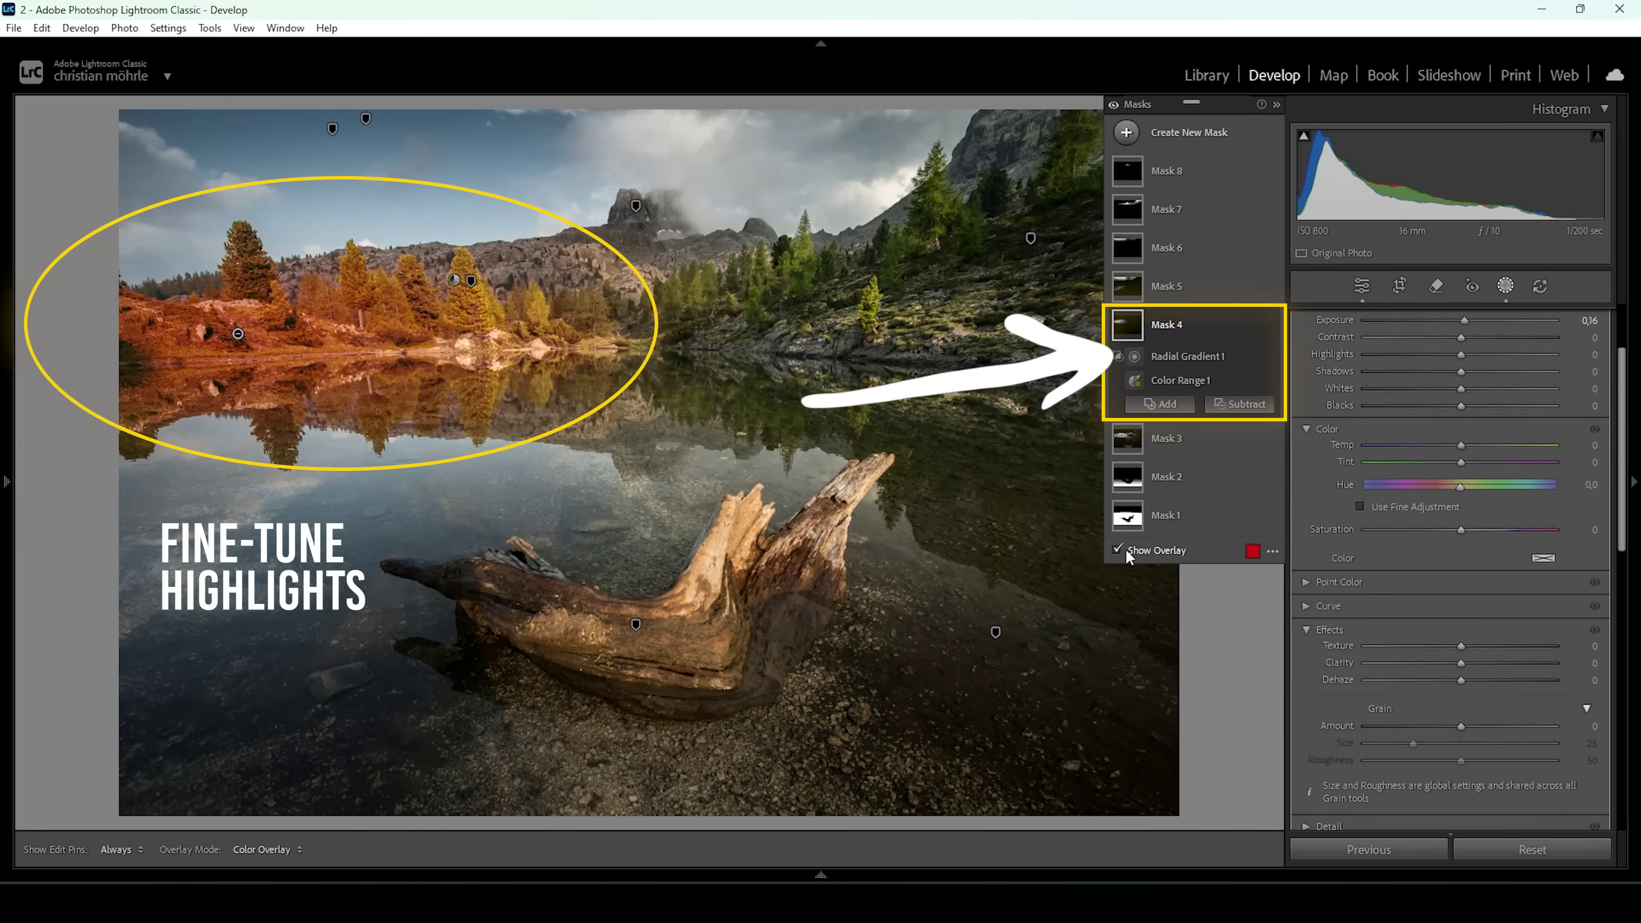
pyautogui.click(1117, 549)
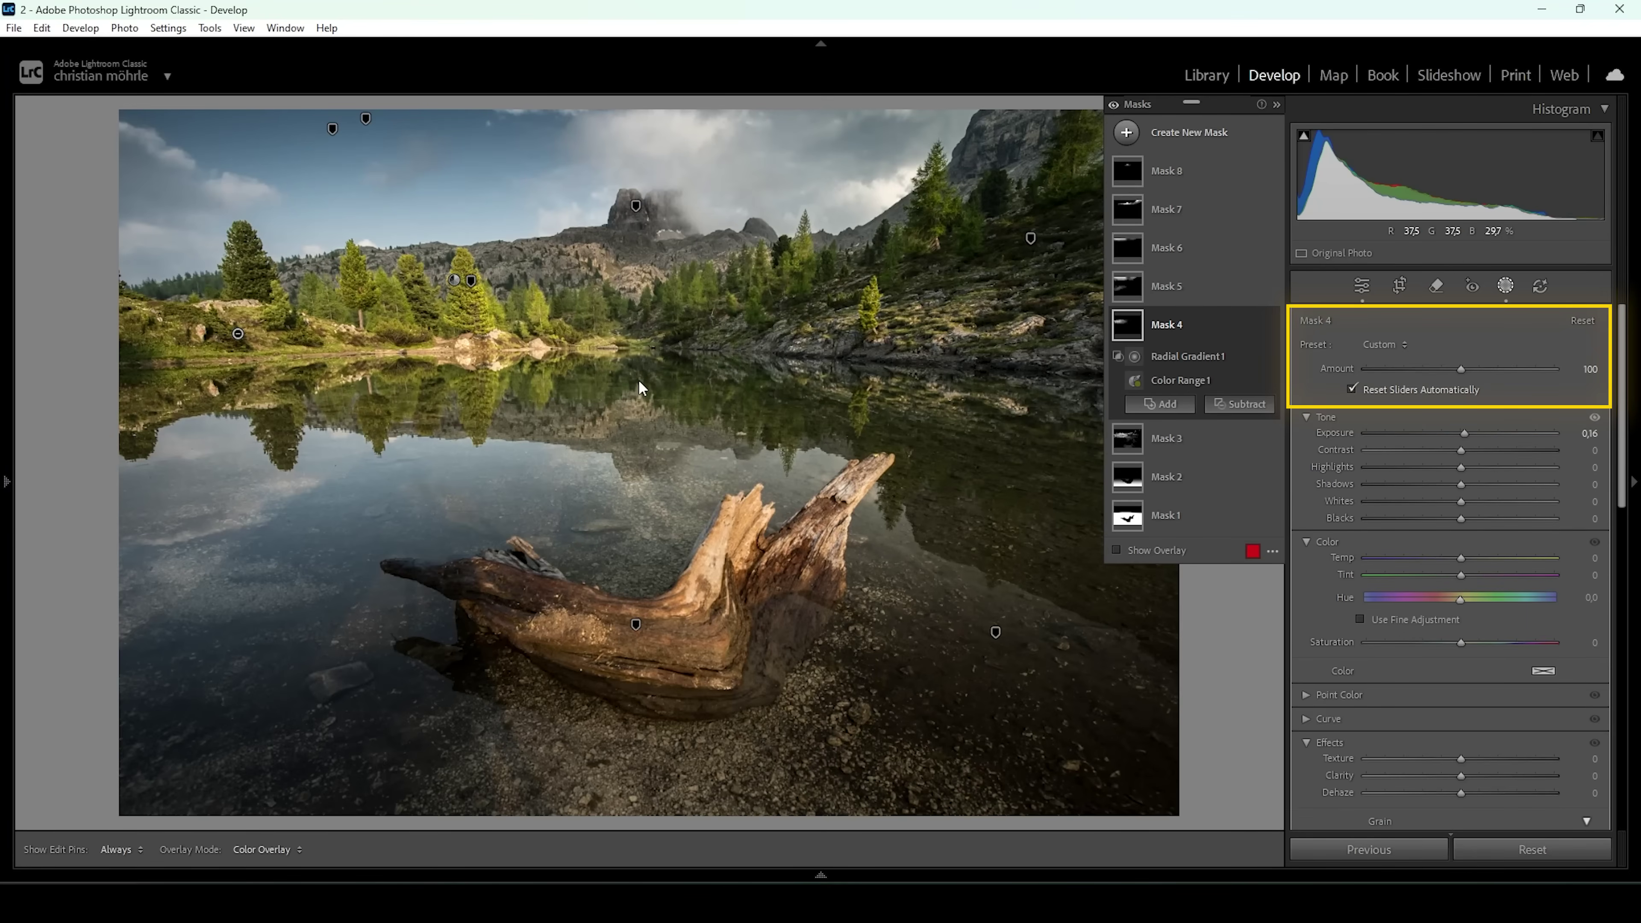
pyautogui.moveTo(1459, 370); pyautogui.dragTo(1310, 381)
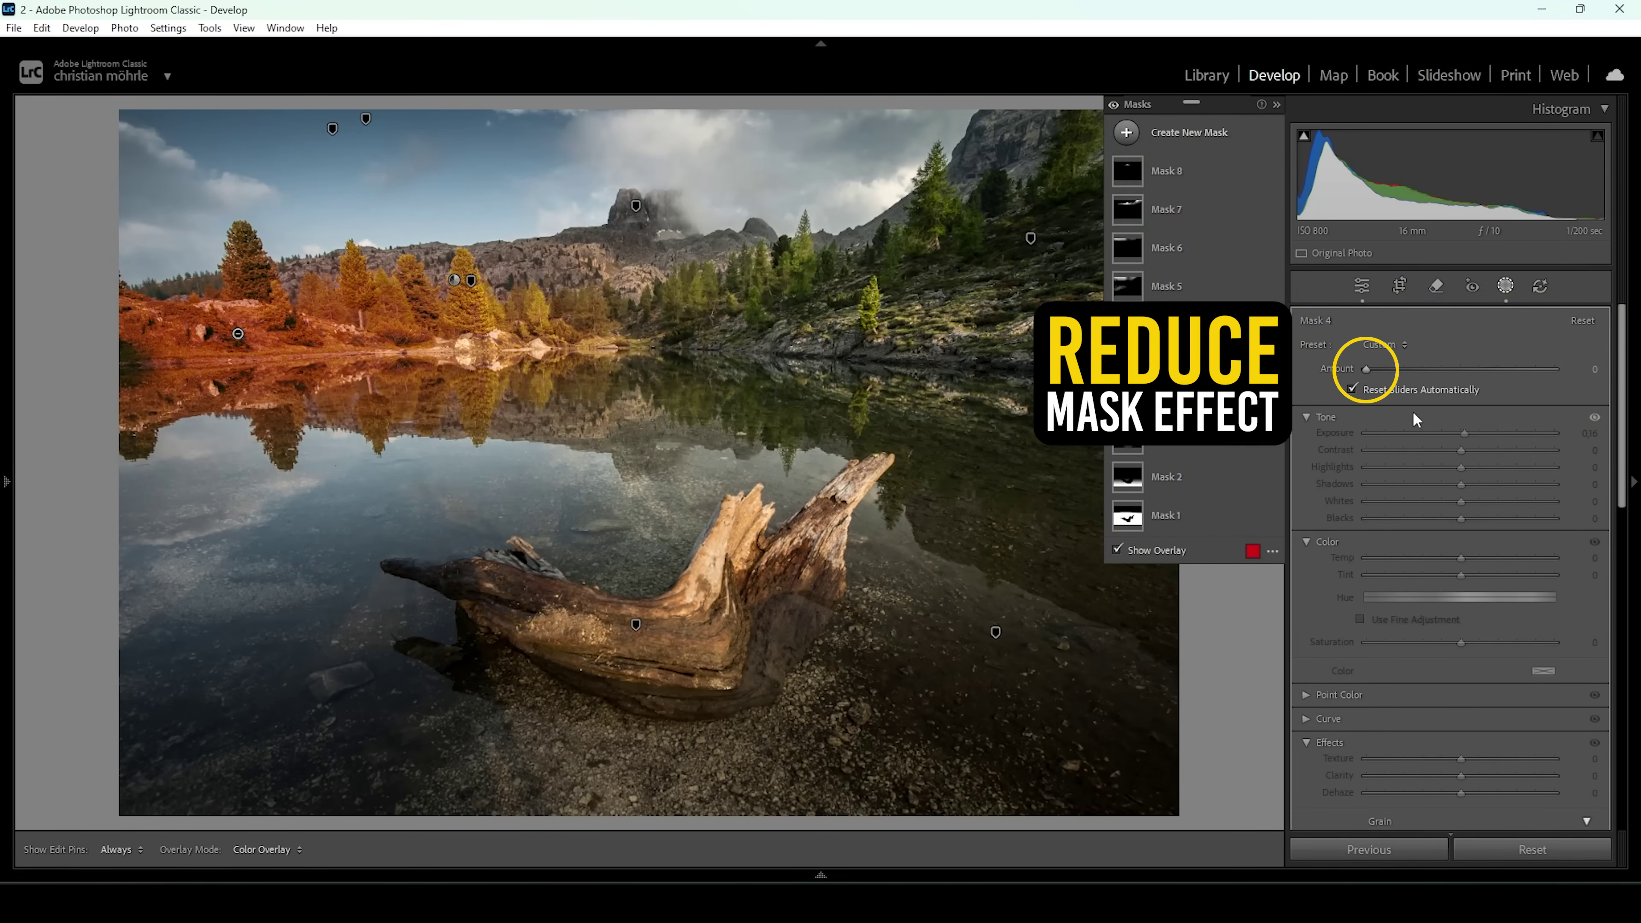
pyautogui.moveTo(1367, 371); pyautogui.dragTo(1605, 378)
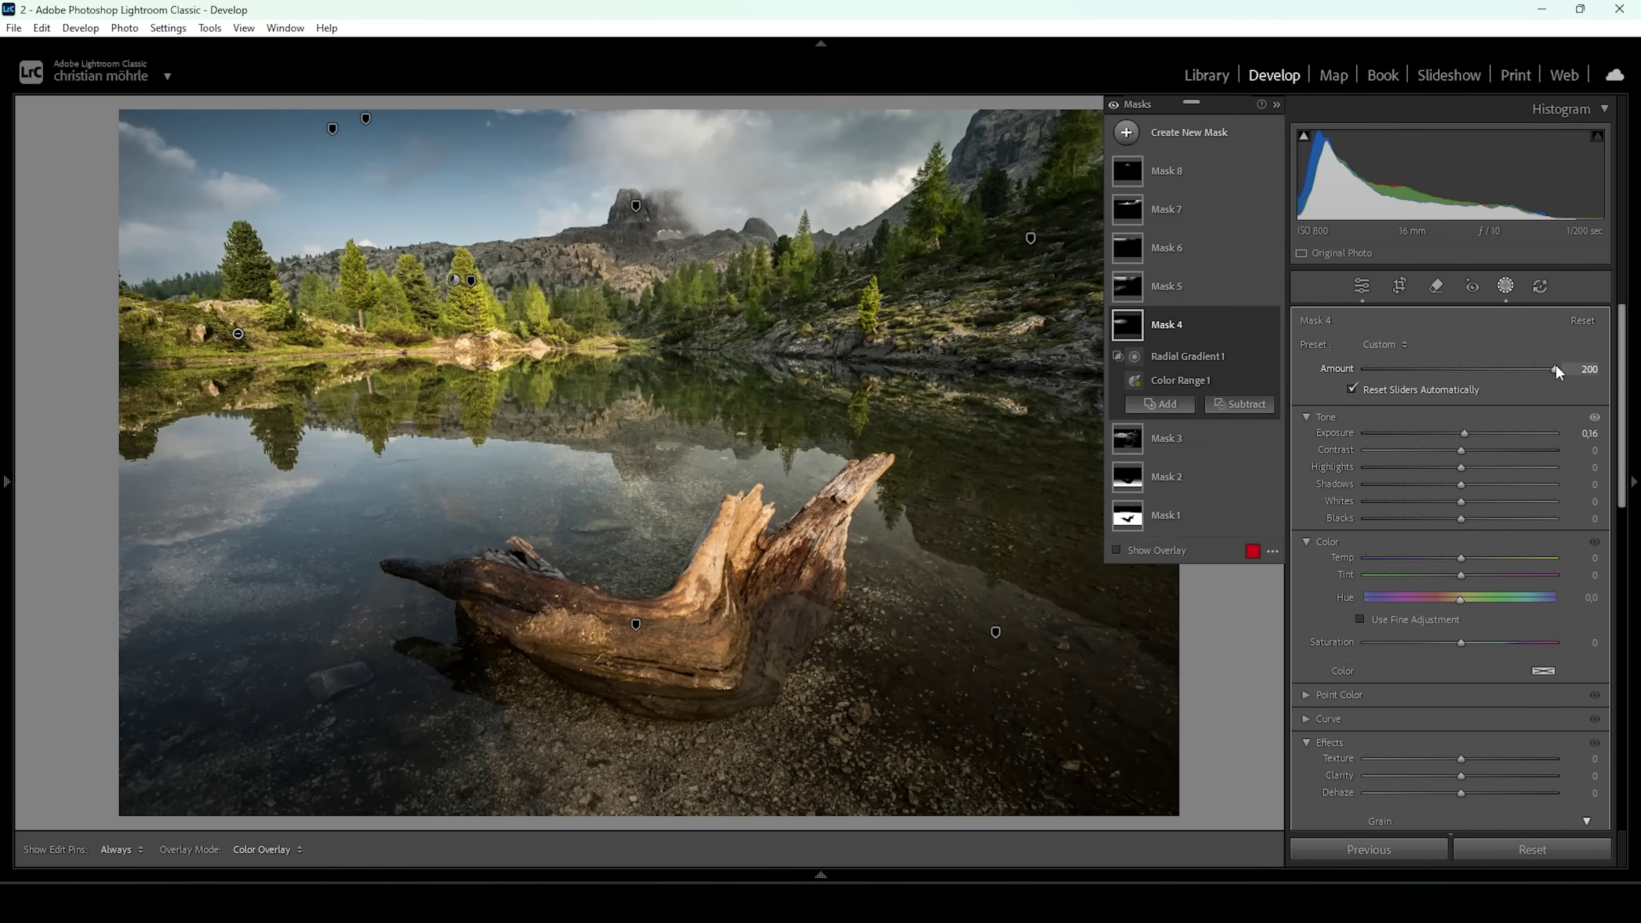
# Review the adjustments of Mask 3, the color range on the greenery, and set its Amount to 132.
pyautogui.click(1188, 438)
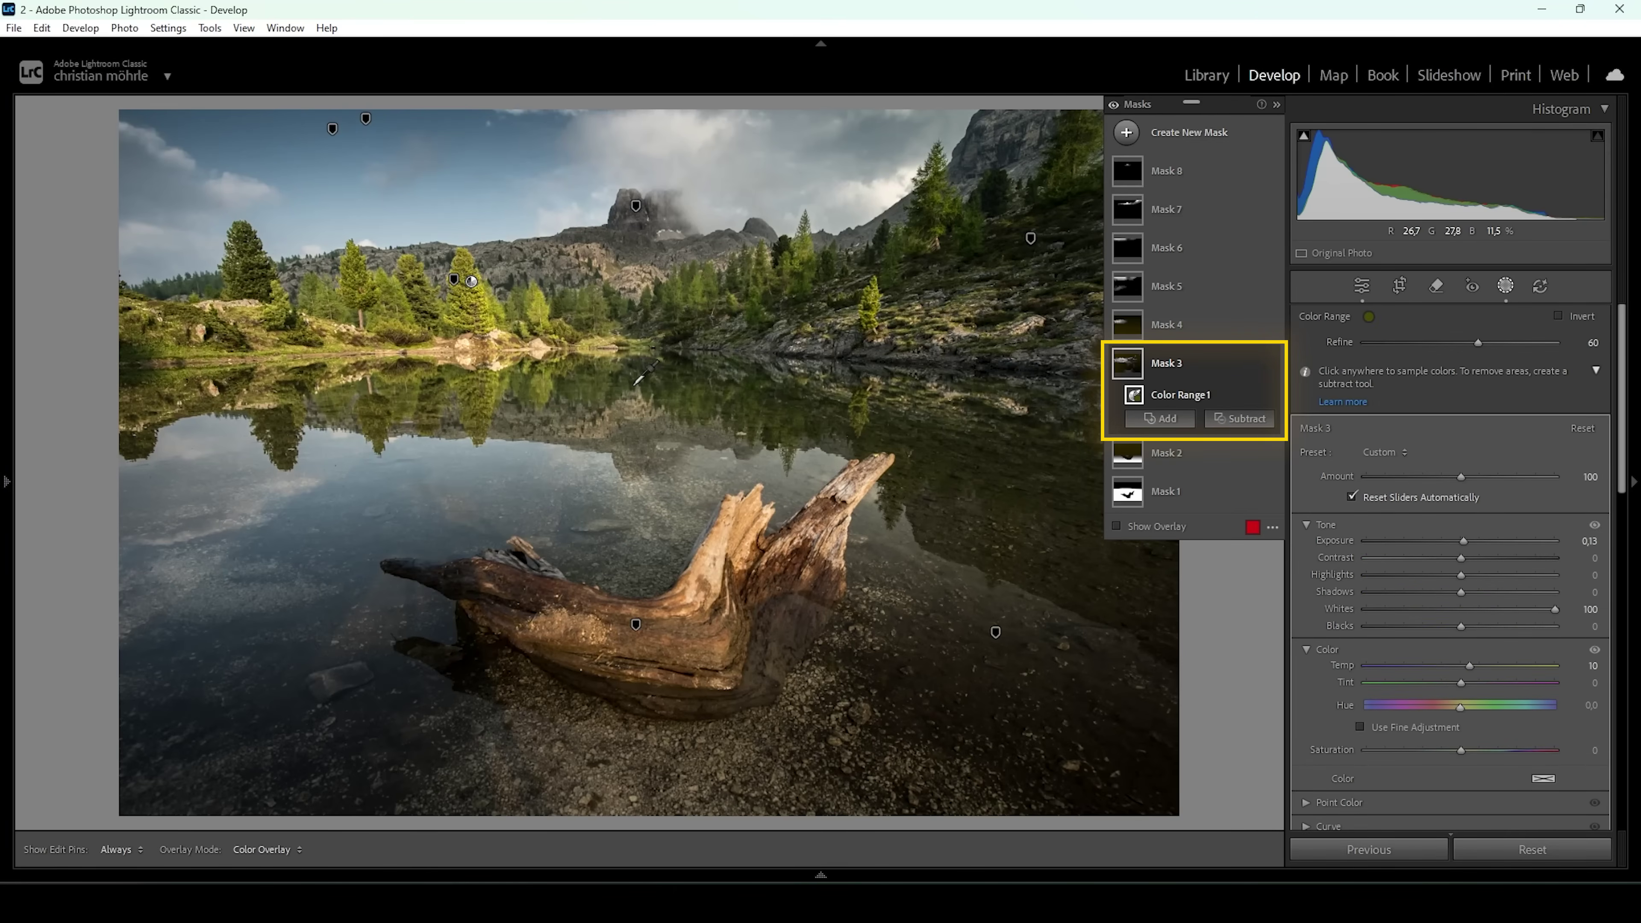
pyautogui.scroll(-1, 1623, 421)
pyautogui.scroll(-5, 1623, 421)
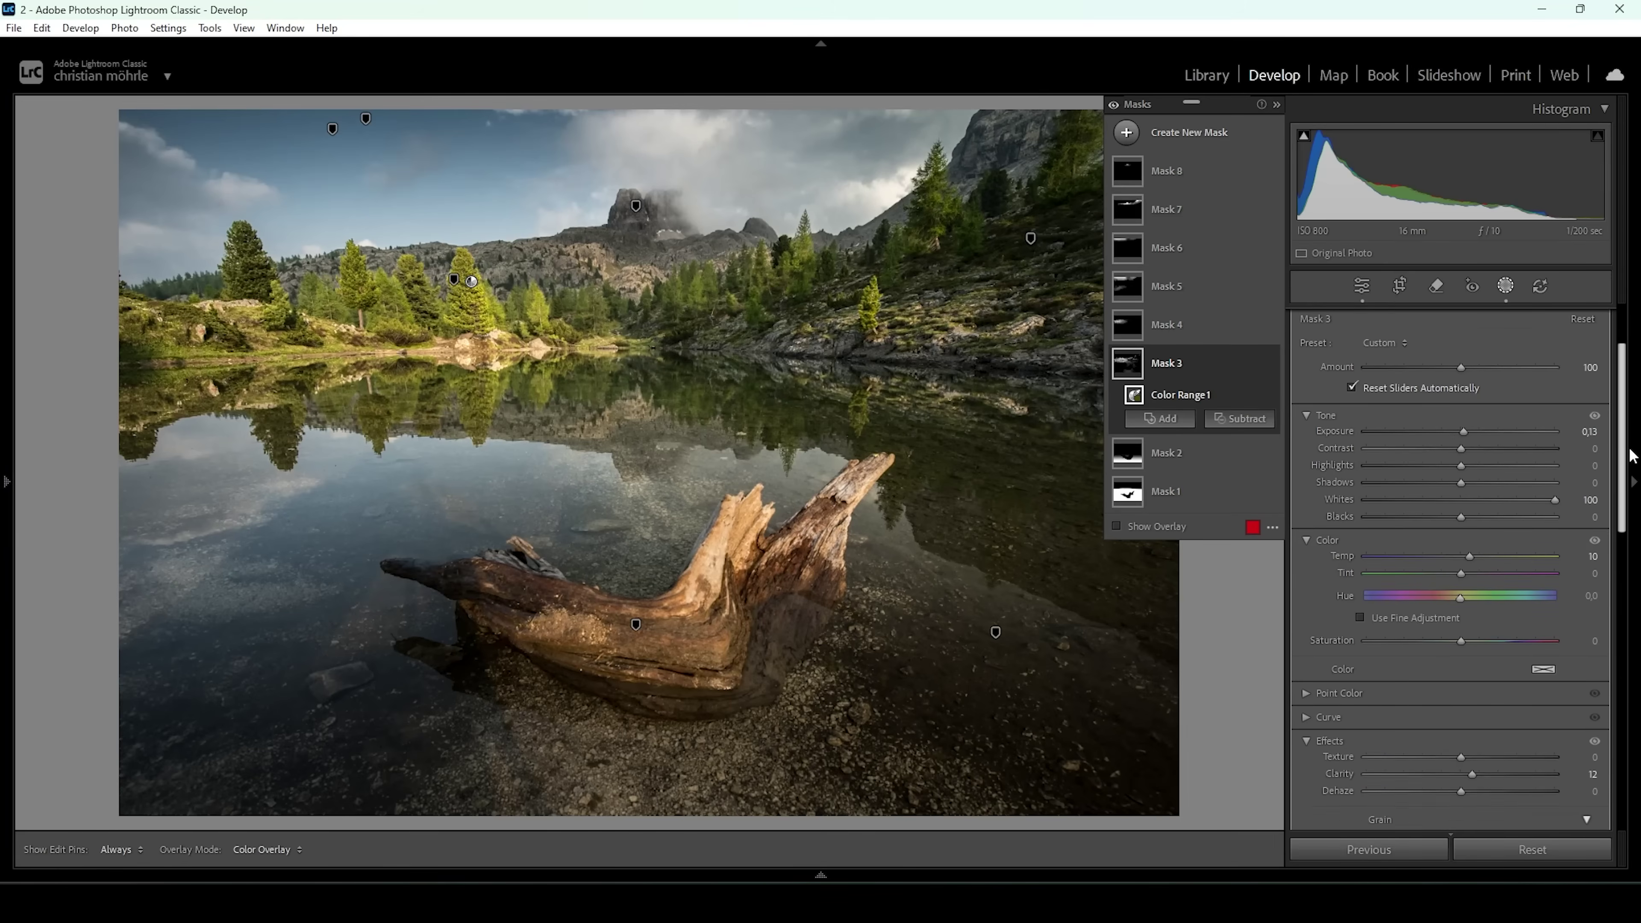
pyautogui.scroll(5, 1623, 421)
pyautogui.scroll(1, 1466, 492)
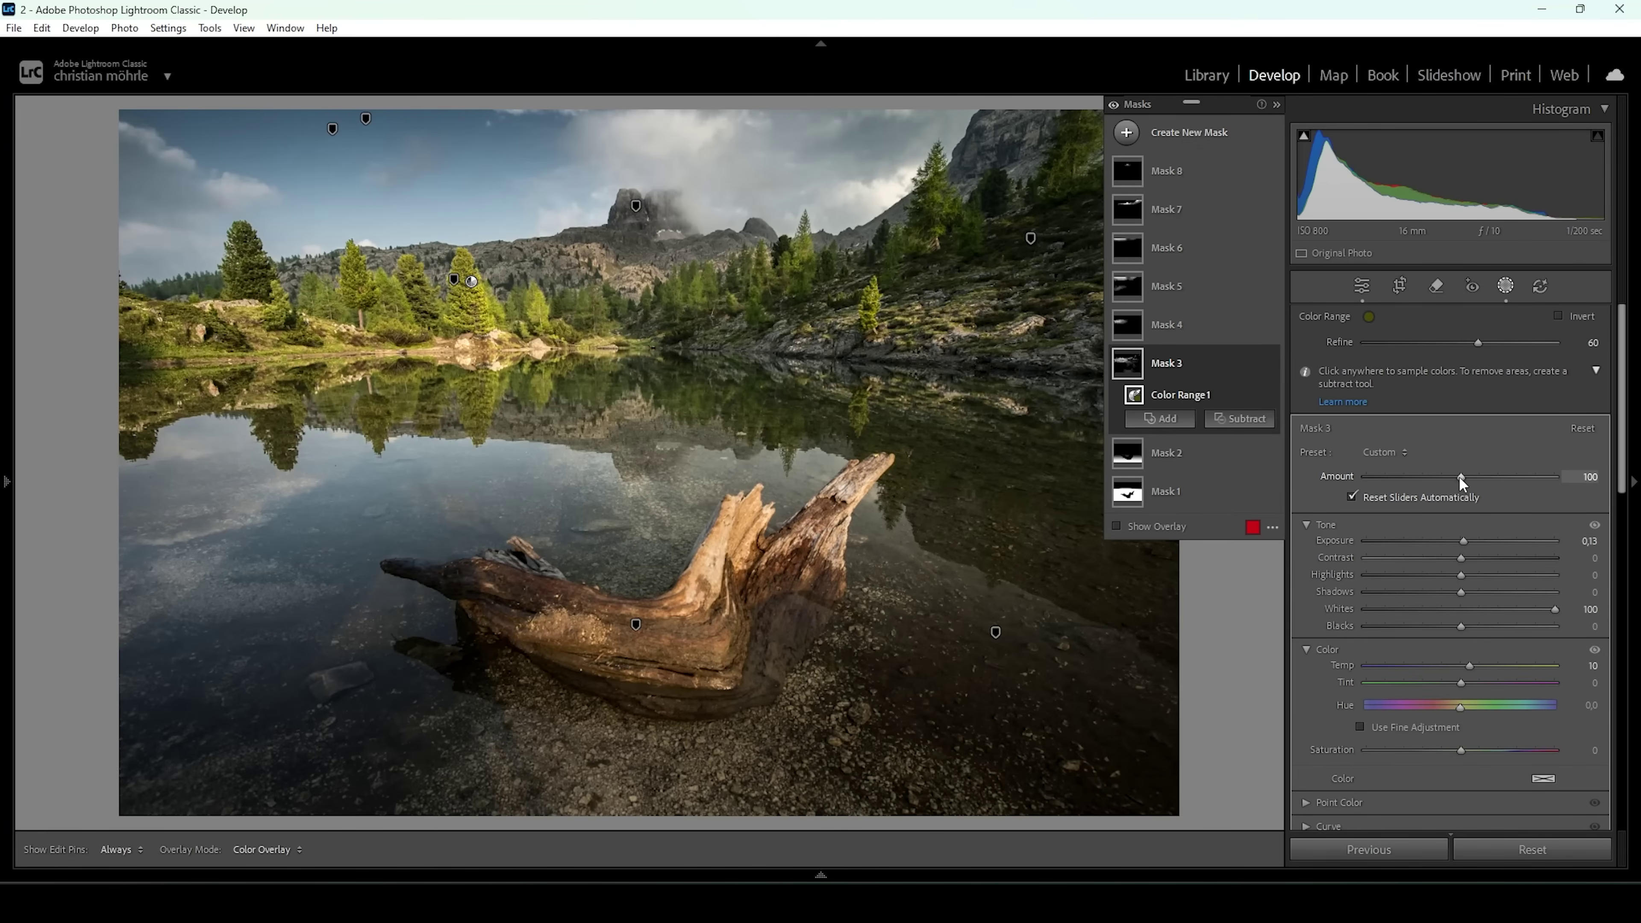
pyautogui.moveTo(1622, 478); pyautogui.dragTo(1621, 532)
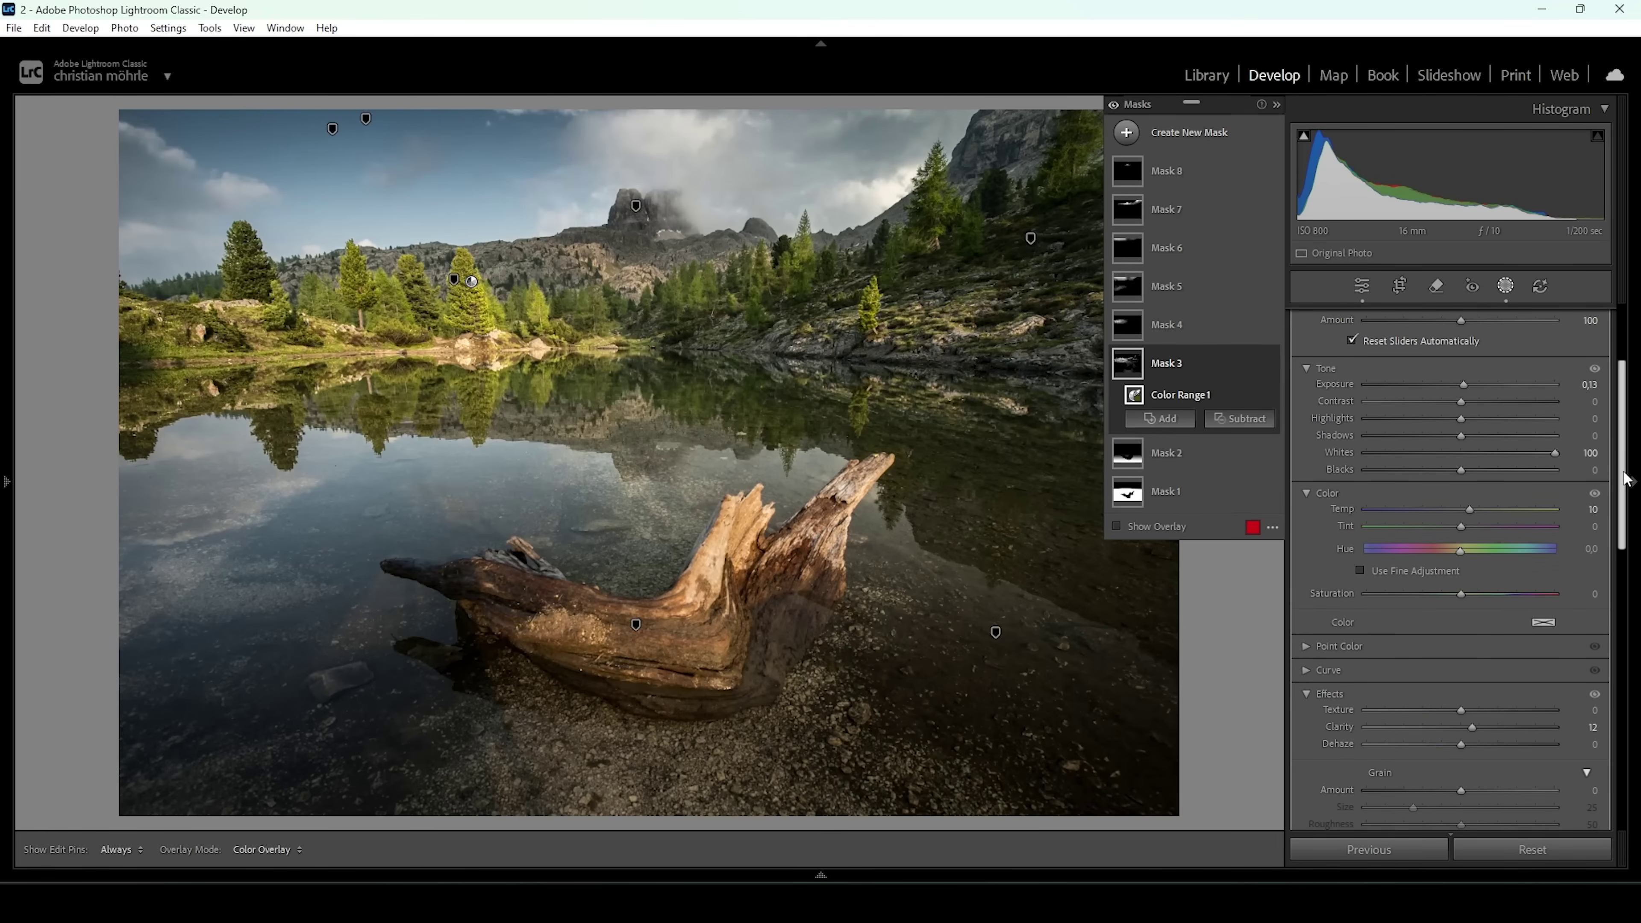
pyautogui.scroll(5, 1551, 484)
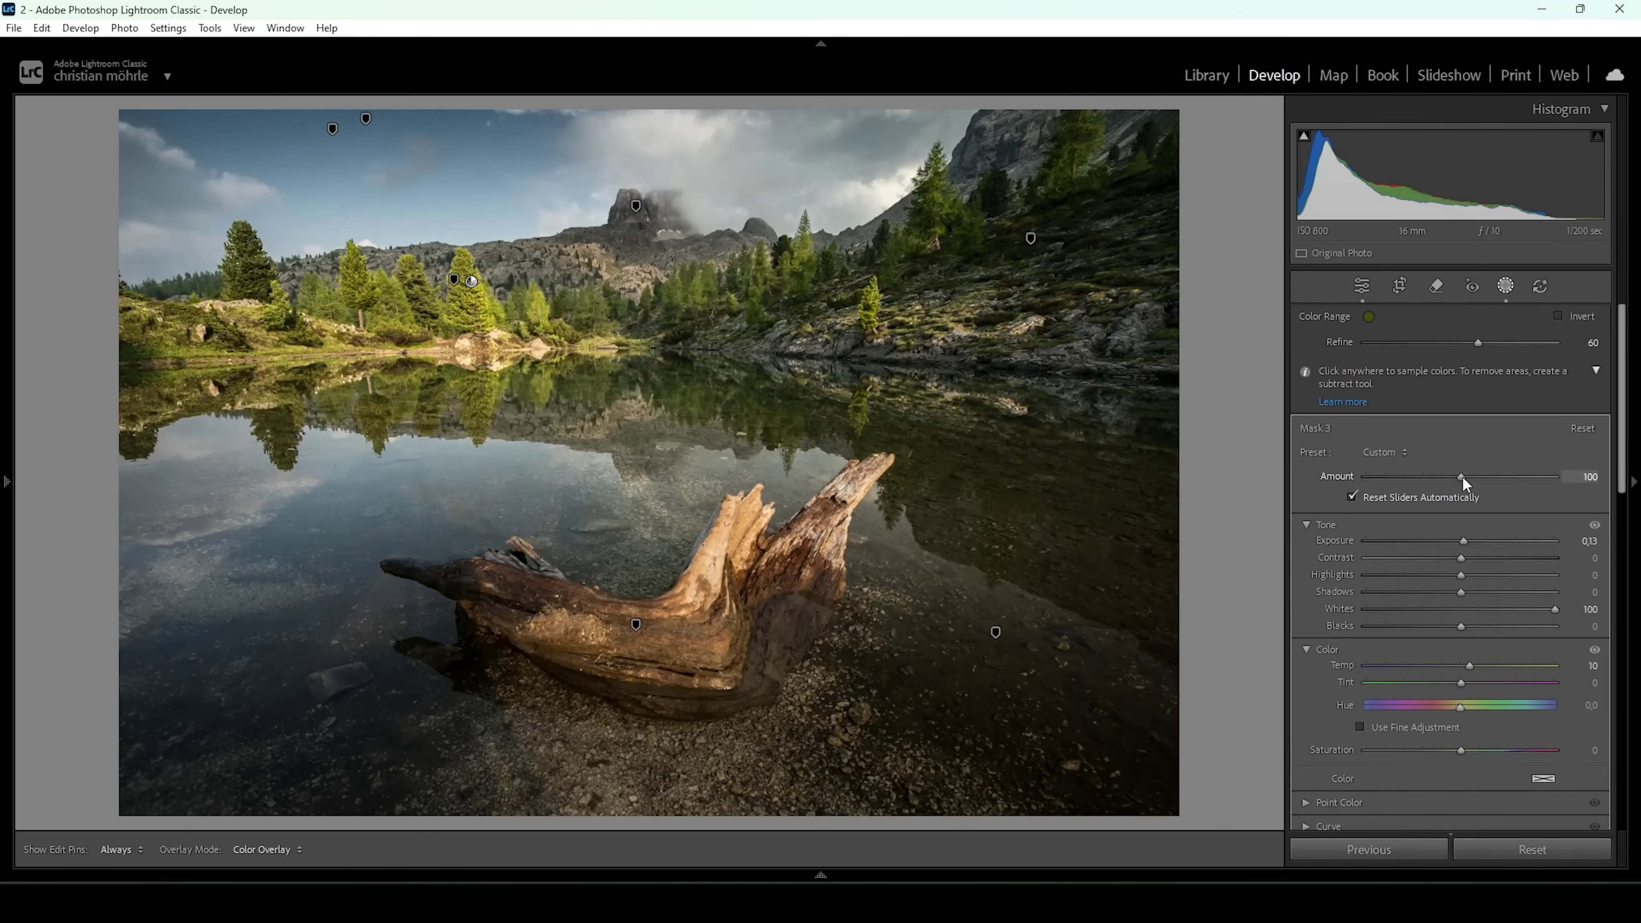
pyautogui.moveTo(1463, 478); pyautogui.dragTo(1473, 478)
pyautogui.moveTo(1484, 477)
pyautogui.mouseDown()
pyautogui.moveTo(1518, 468)
pyautogui.moveTo(1492, 468)
pyautogui.mouseUp()
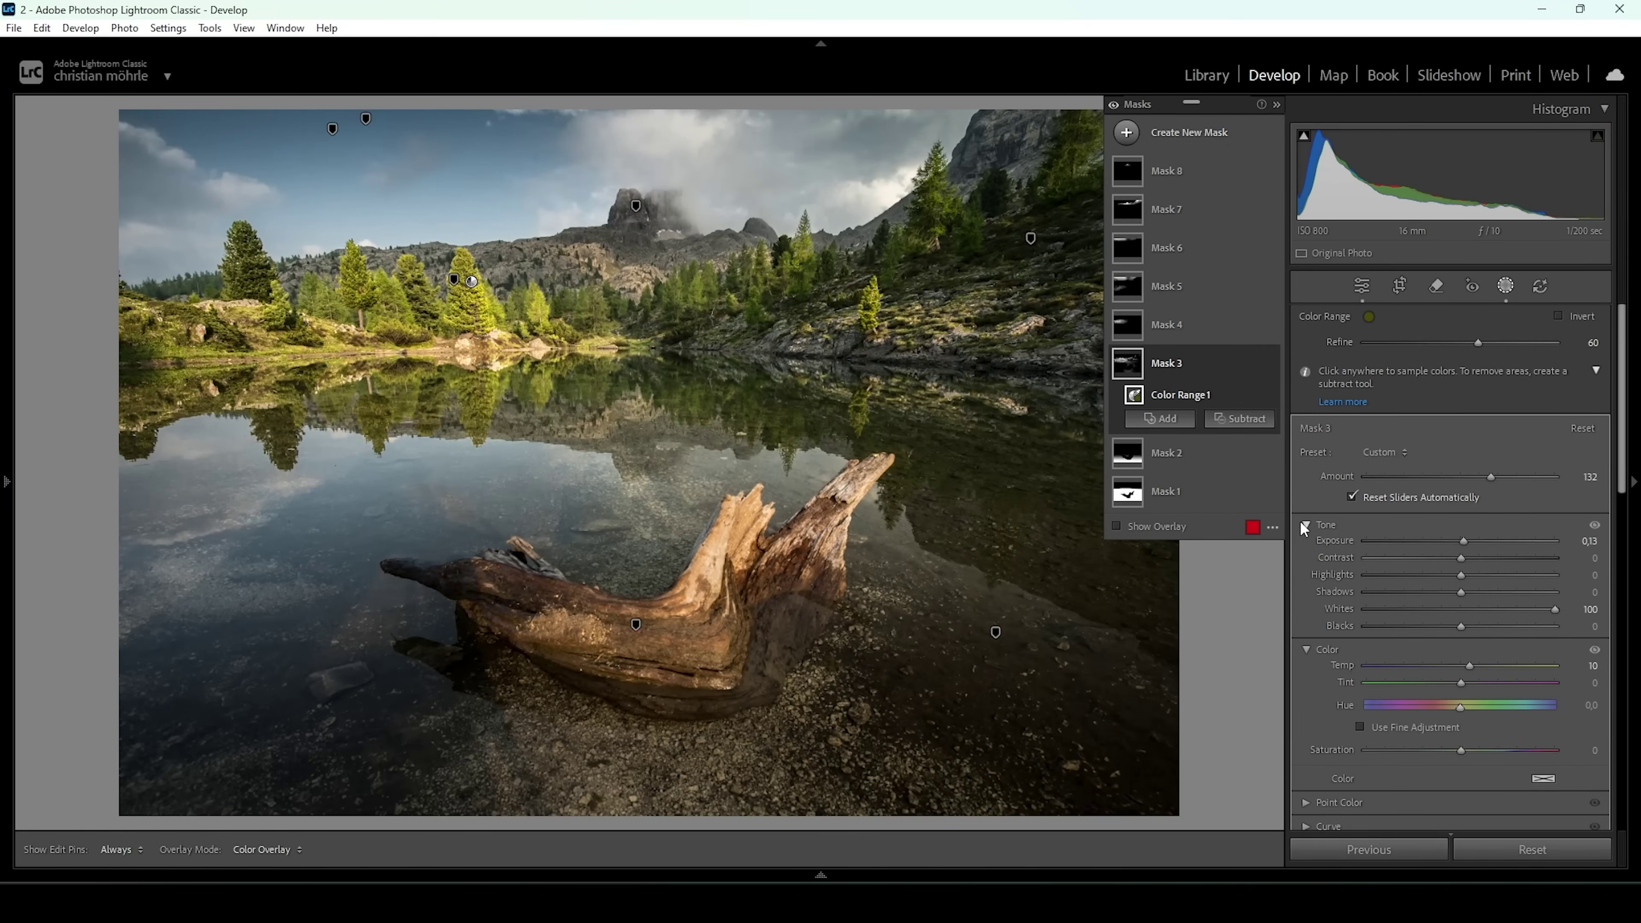
# Set the Amount of the water mask to 126 and that of the mountains mask to 88.
pyautogui.click(1186, 492)
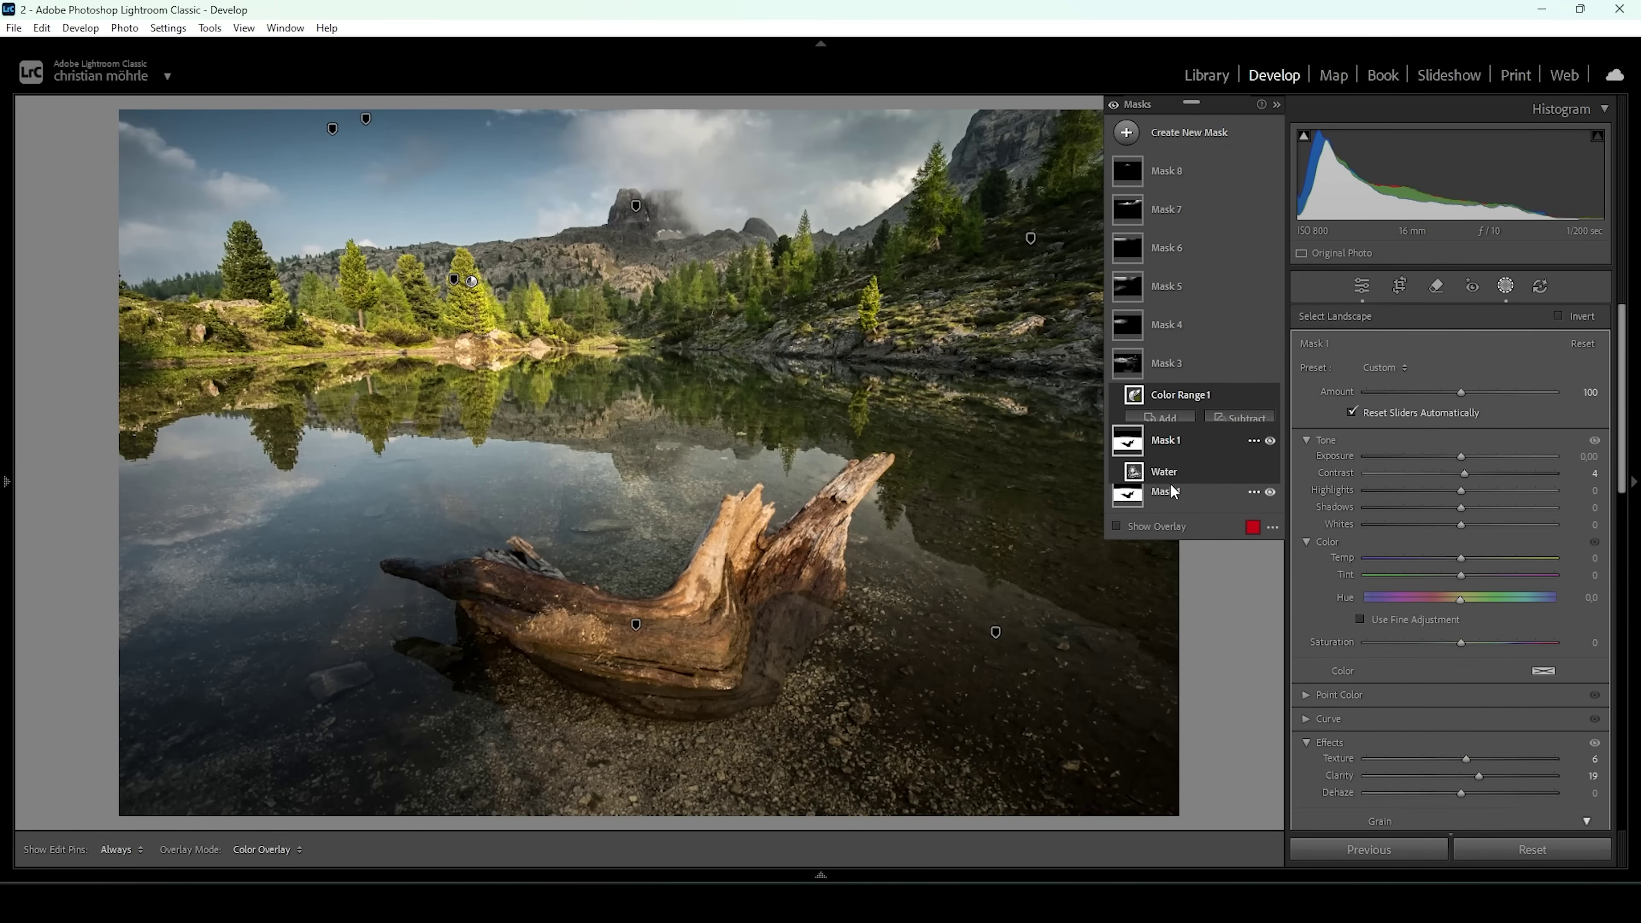
pyautogui.moveTo(1471, 392)
pyautogui.mouseDown()
pyautogui.moveTo(1507, 392)
pyautogui.moveTo(1485, 390)
pyautogui.mouseUp()
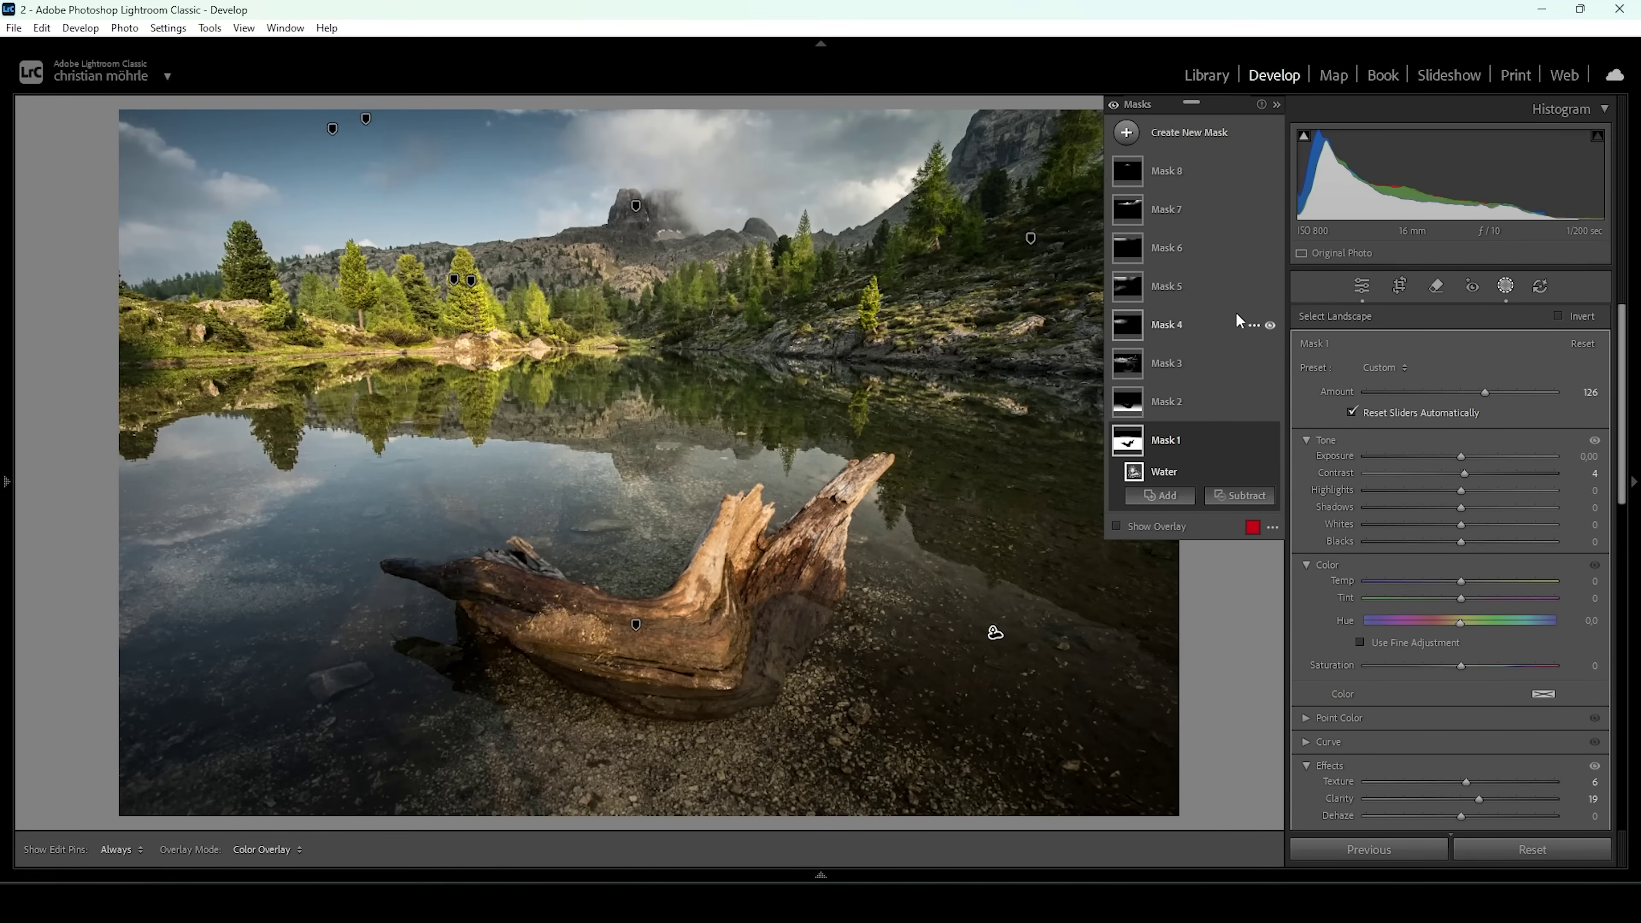
pyautogui.click(1166, 210)
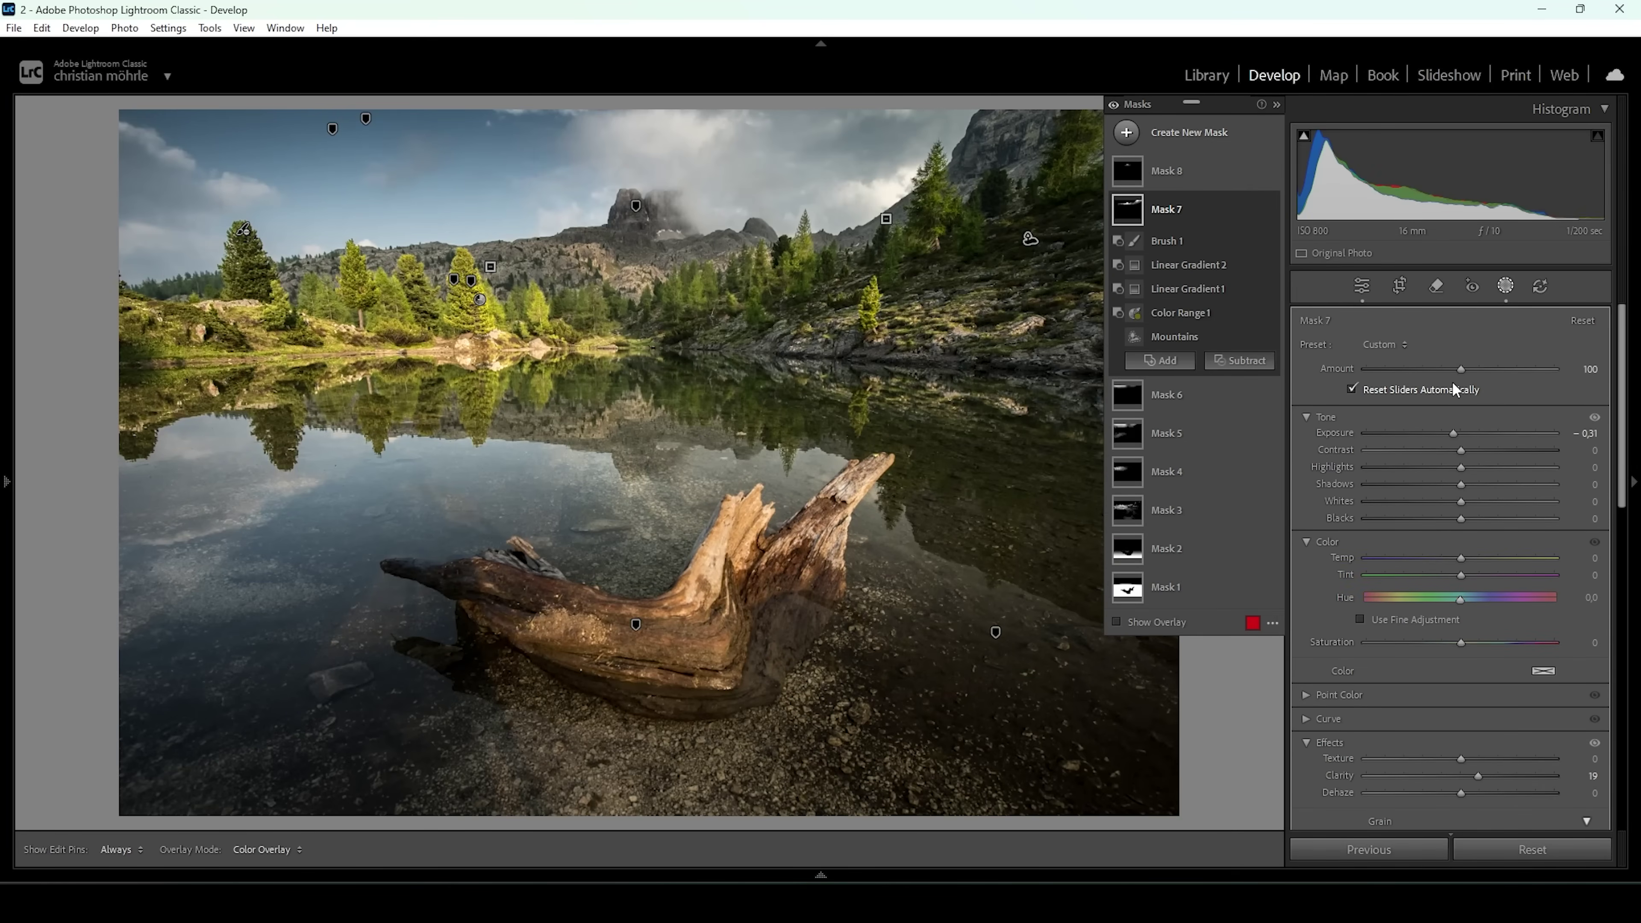
pyautogui.moveTo(1461, 370); pyautogui.dragTo(1445, 371)
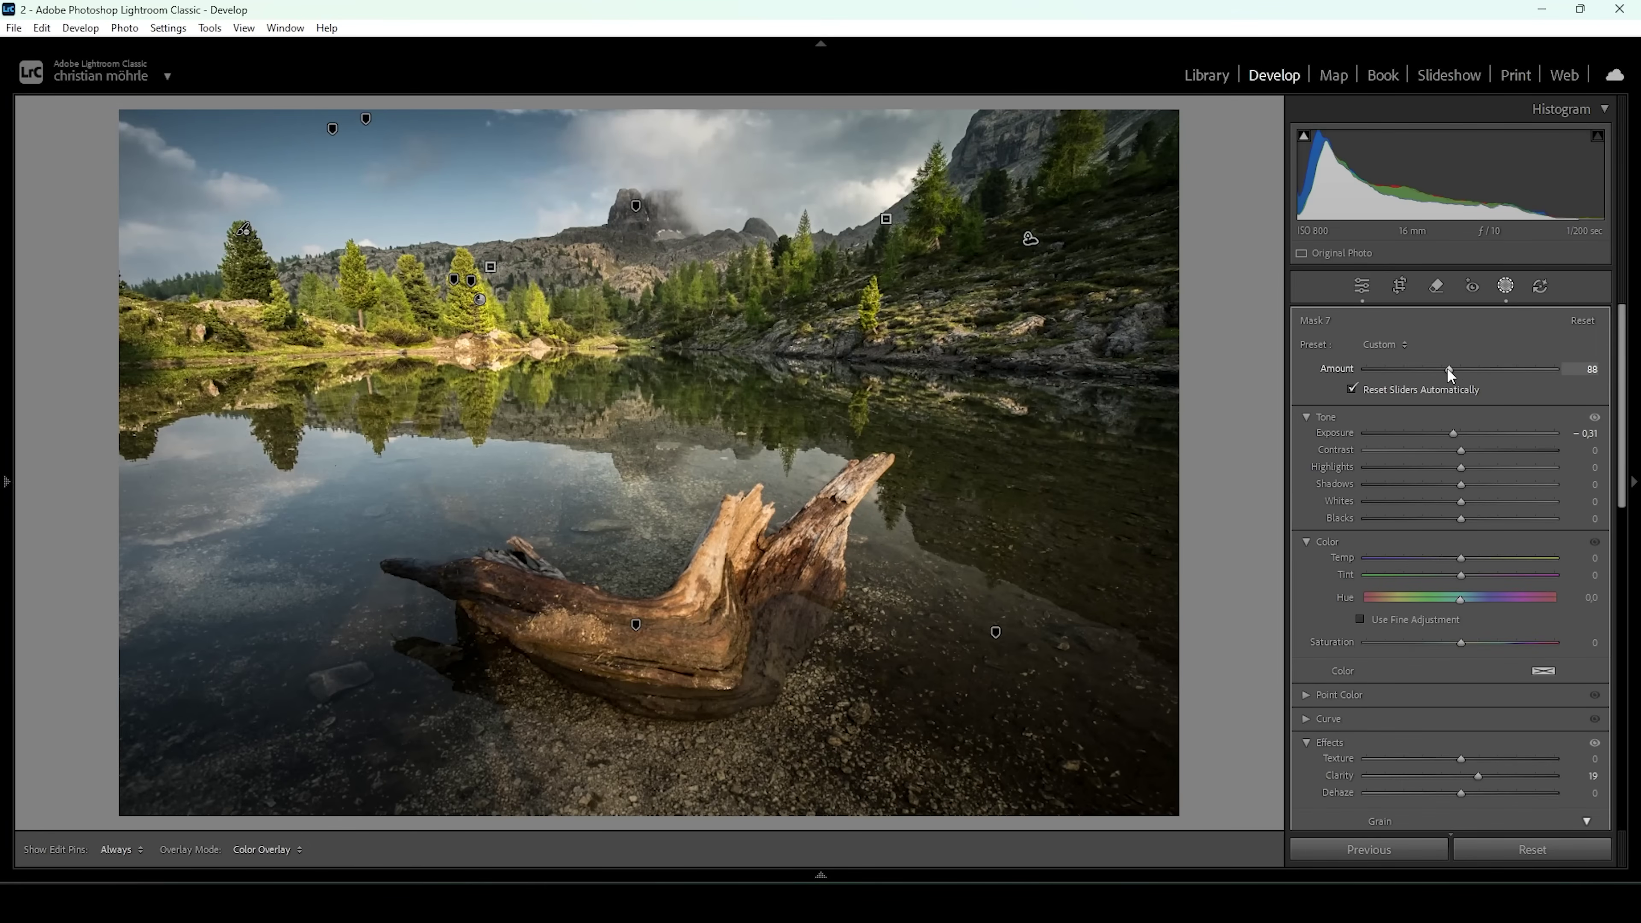
pyautogui.moveTo(1446, 367); pyautogui.dragTo(1445, 368)
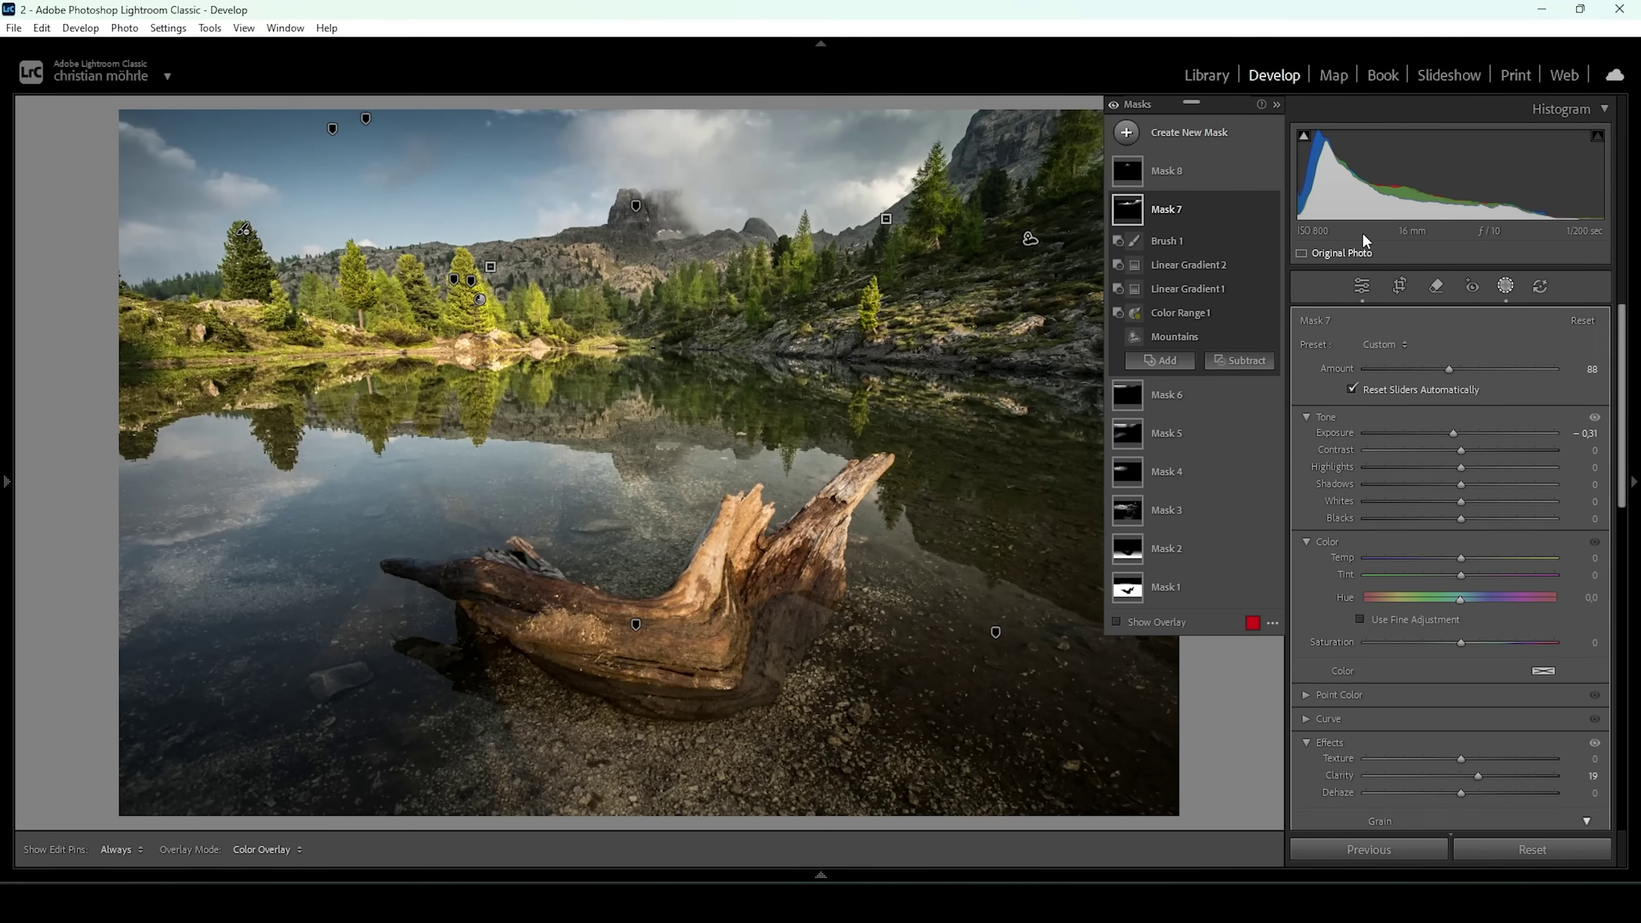
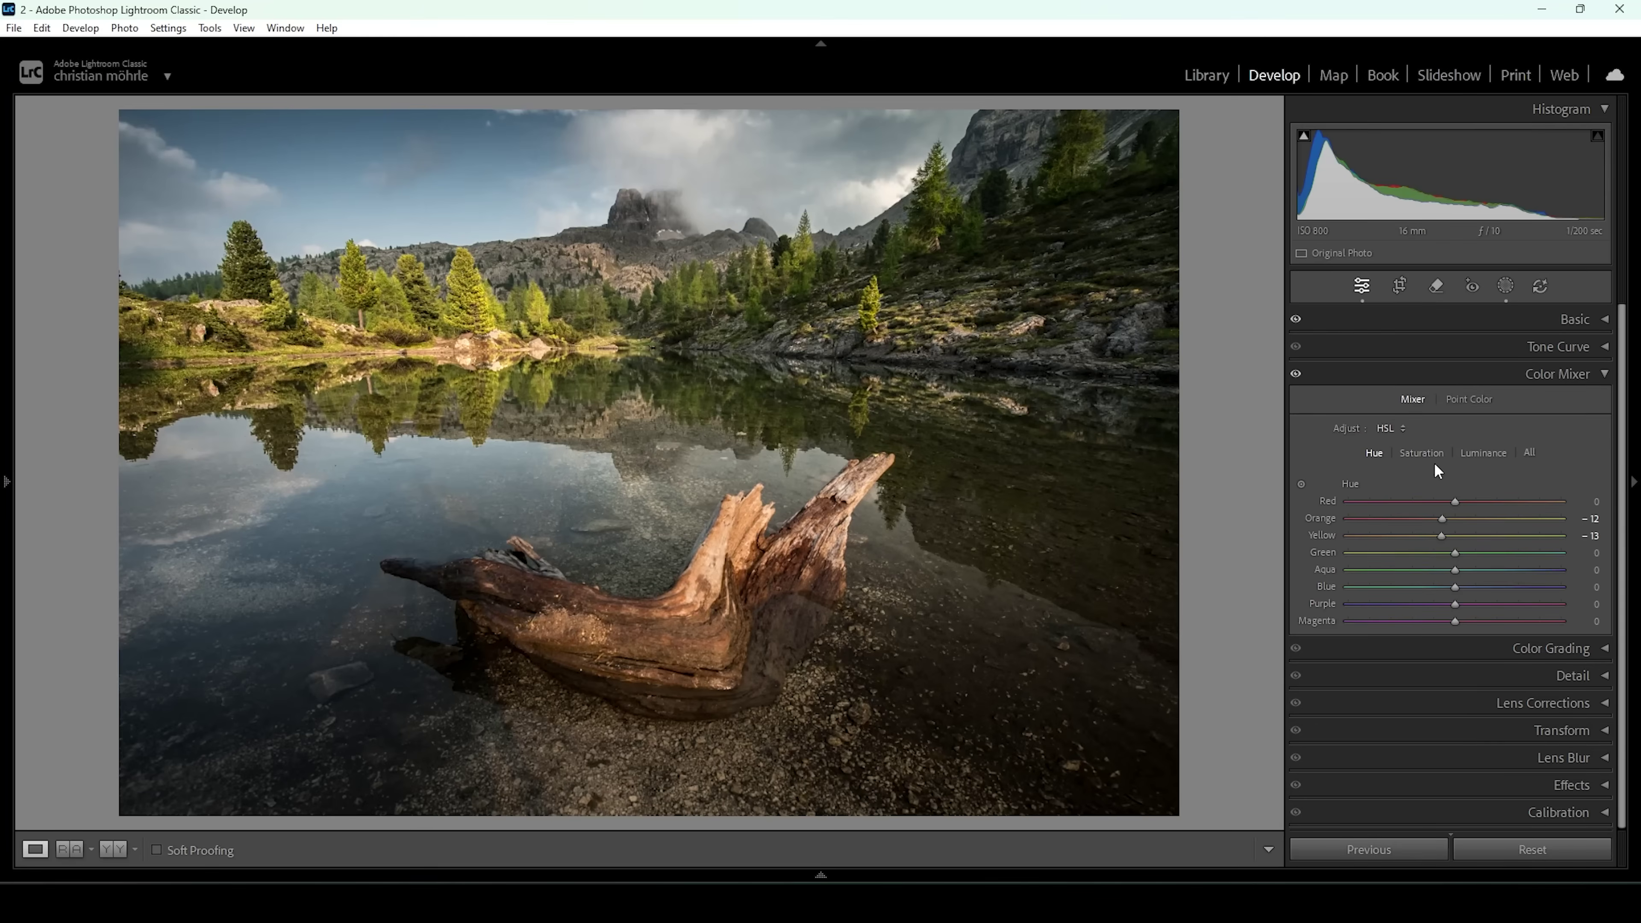
# Raise the Color Mixer saturation of yellow to +13, green to +11 and blue to about +6.
pyautogui.click(1424, 451)
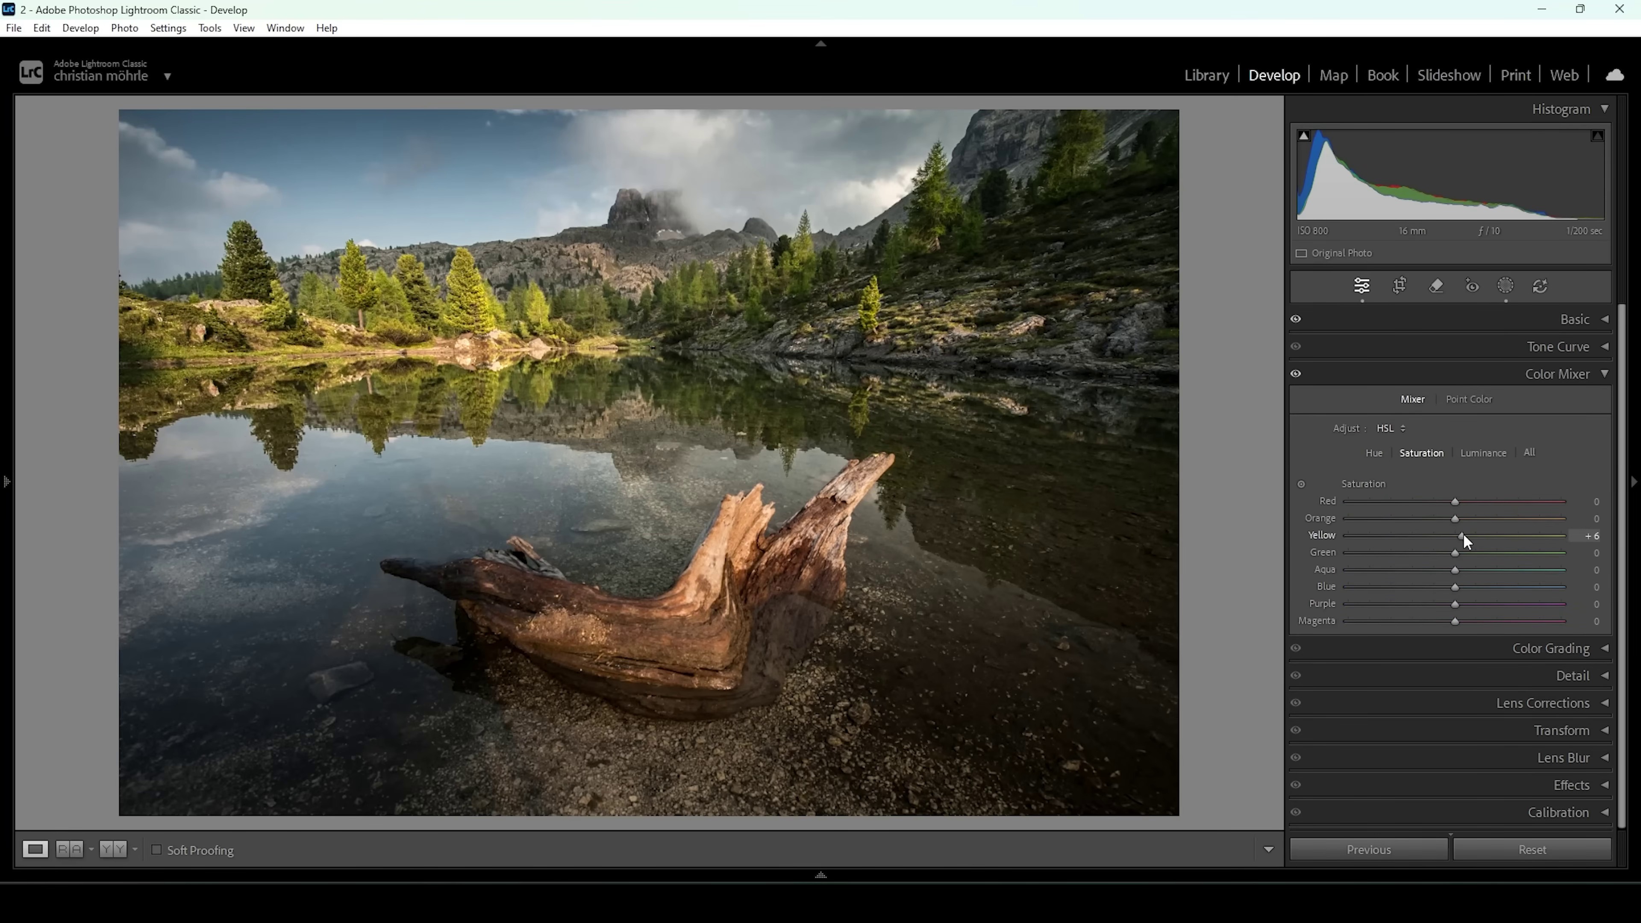
pyautogui.moveTo(1466, 534); pyautogui.dragTo(1467, 535)
pyautogui.moveTo(1455, 553); pyautogui.dragTo(1464, 551)
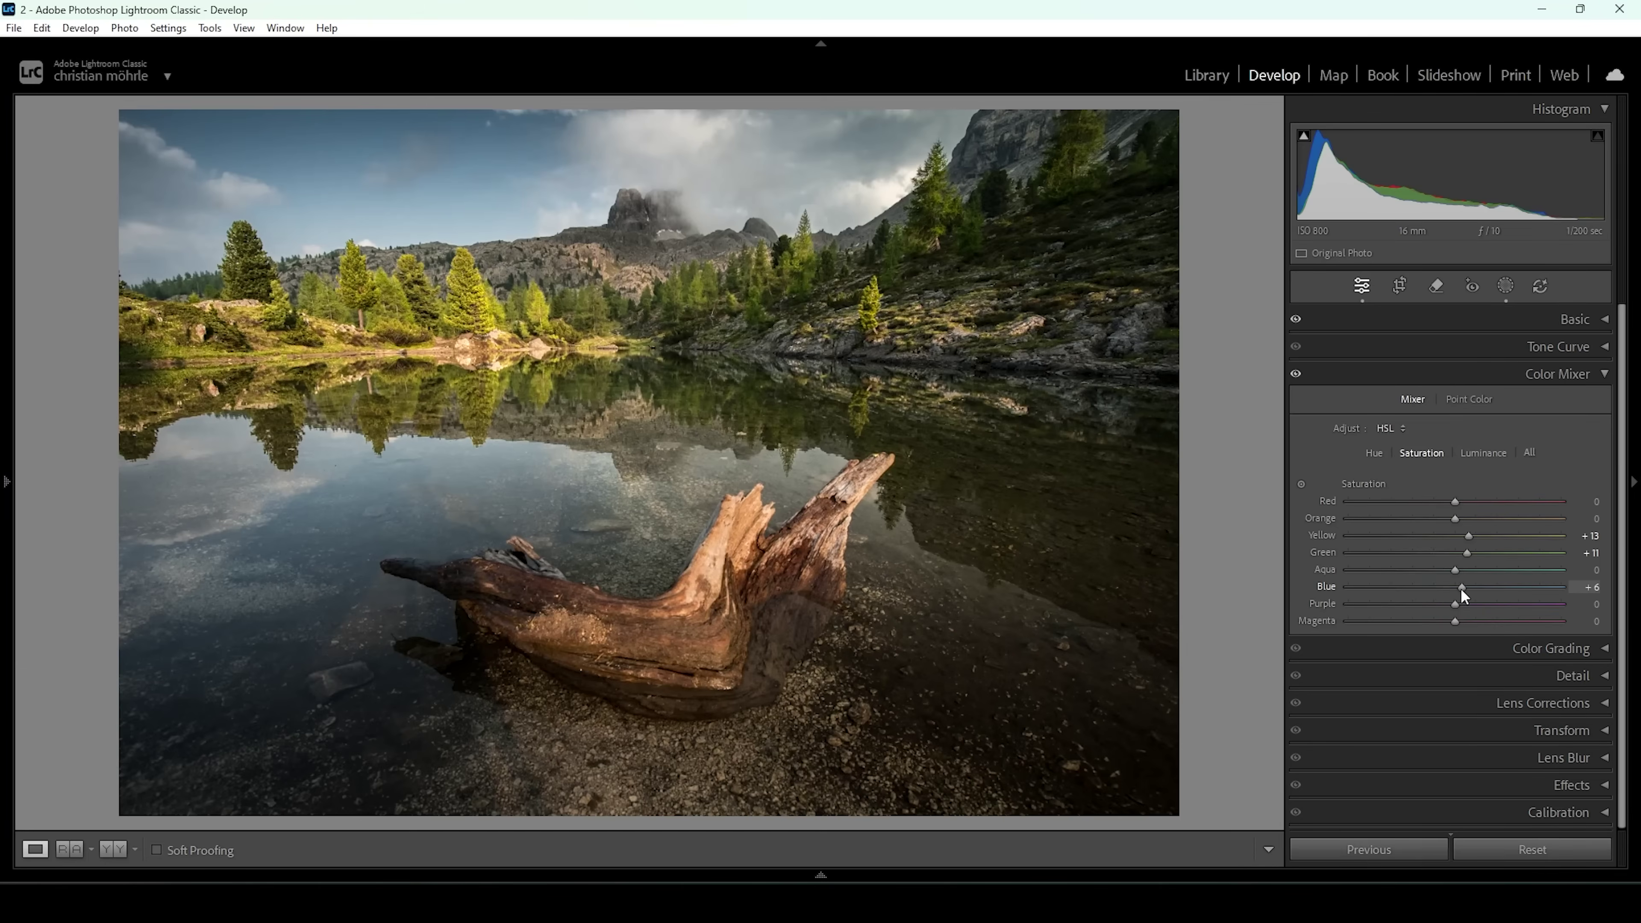
pyautogui.moveTo(1461, 588); pyautogui.dragTo(1463, 588)
# Set the Color Mixer luminance of yellow to +23, green to +18 and blue to −26, and collapse the mixer.
pyautogui.click(1484, 453)
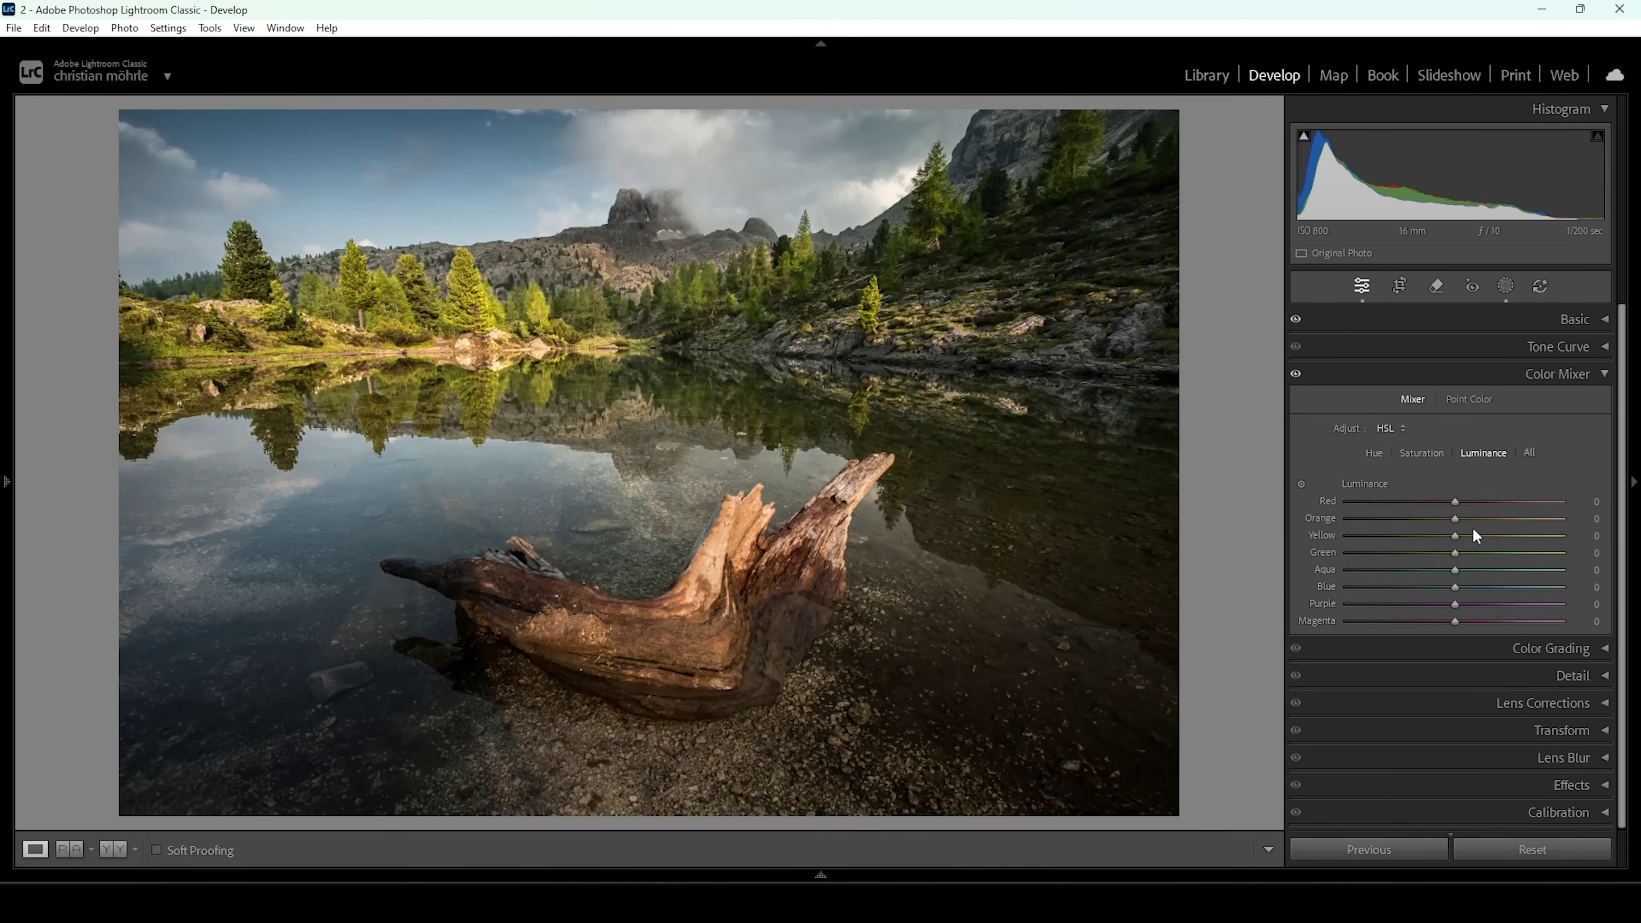
pyautogui.moveTo(1461, 534); pyautogui.dragTo(1491, 537)
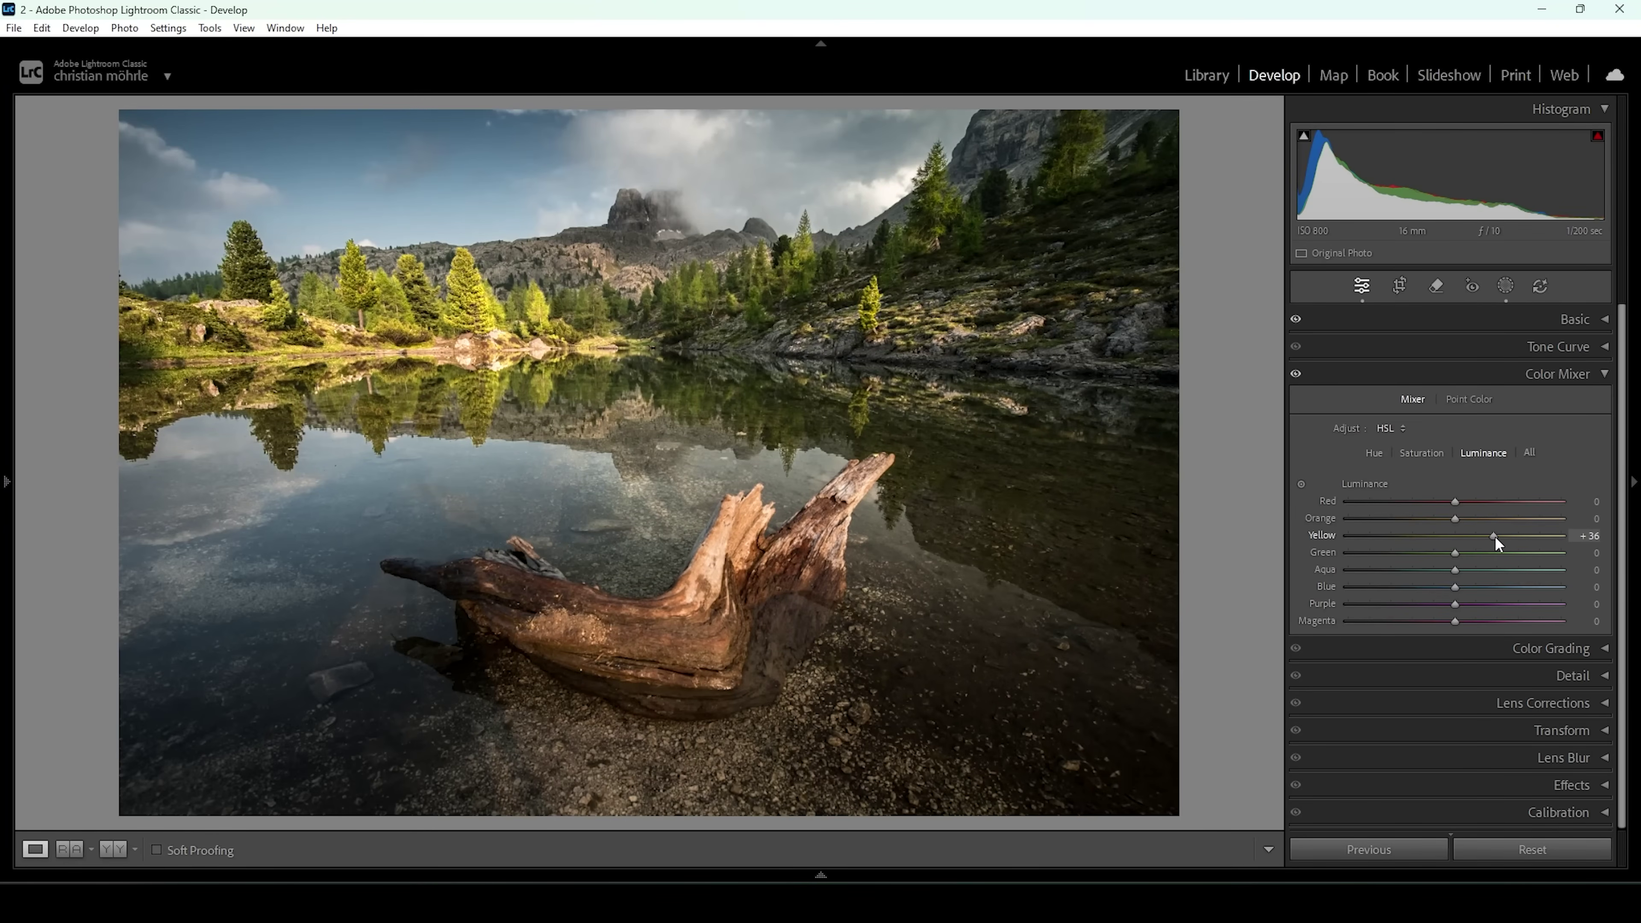
pyautogui.moveTo(1456, 553); pyautogui.dragTo(1472, 554)
pyautogui.moveTo(1487, 536); pyautogui.dragTo(1479, 541)
pyautogui.moveTo(1453, 587); pyautogui.dragTo(1429, 583)
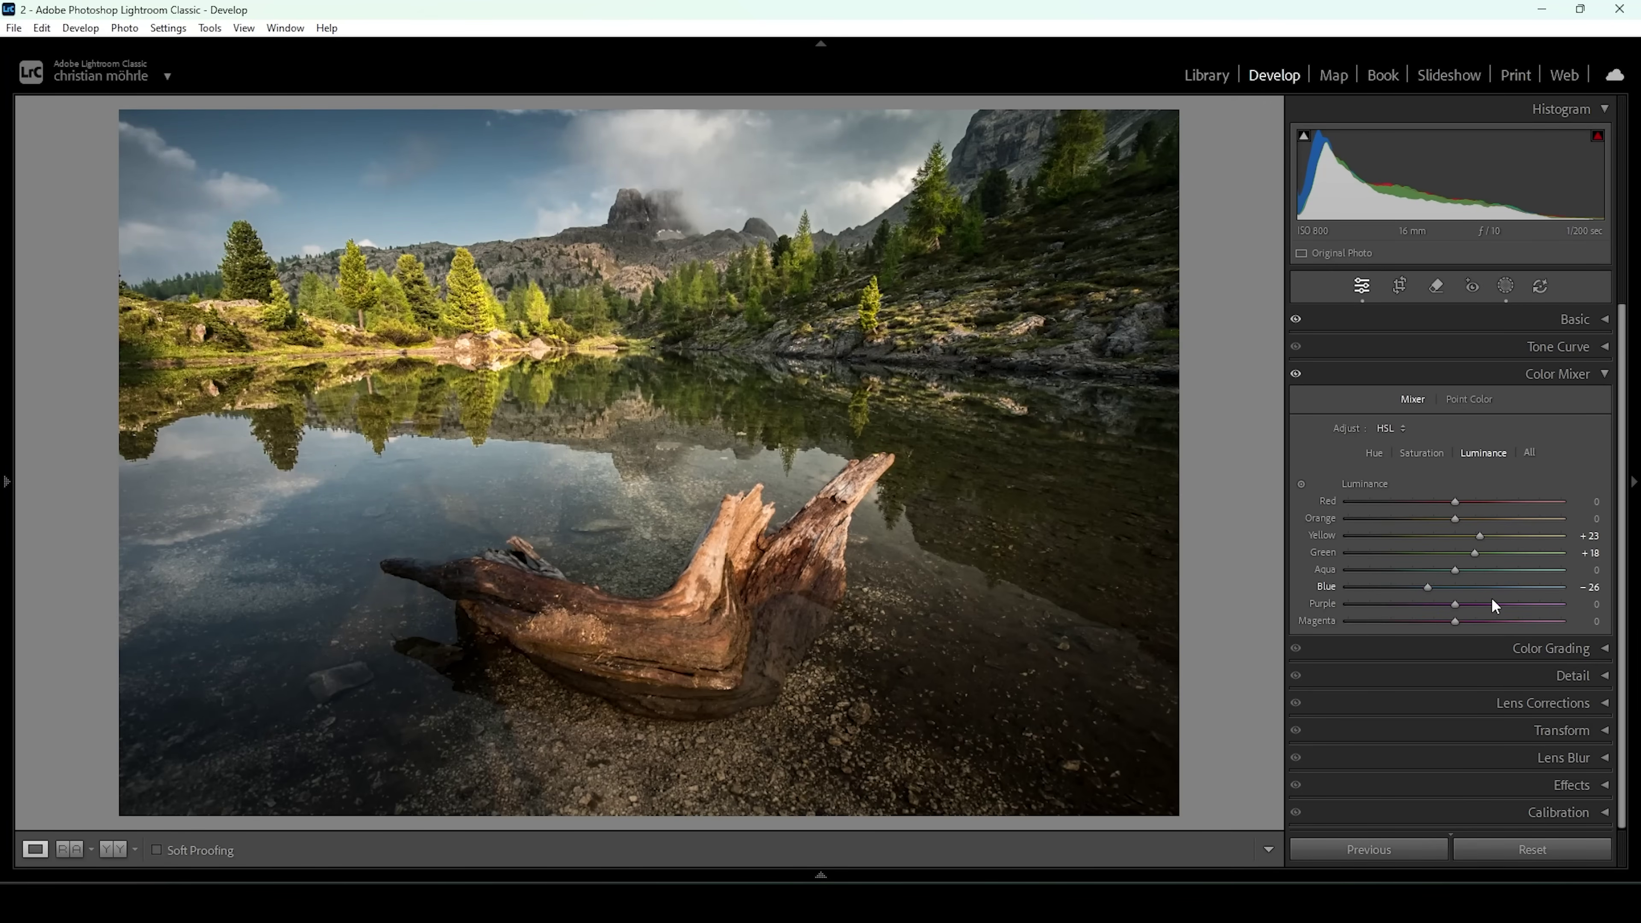
pyautogui.click(1533, 378)
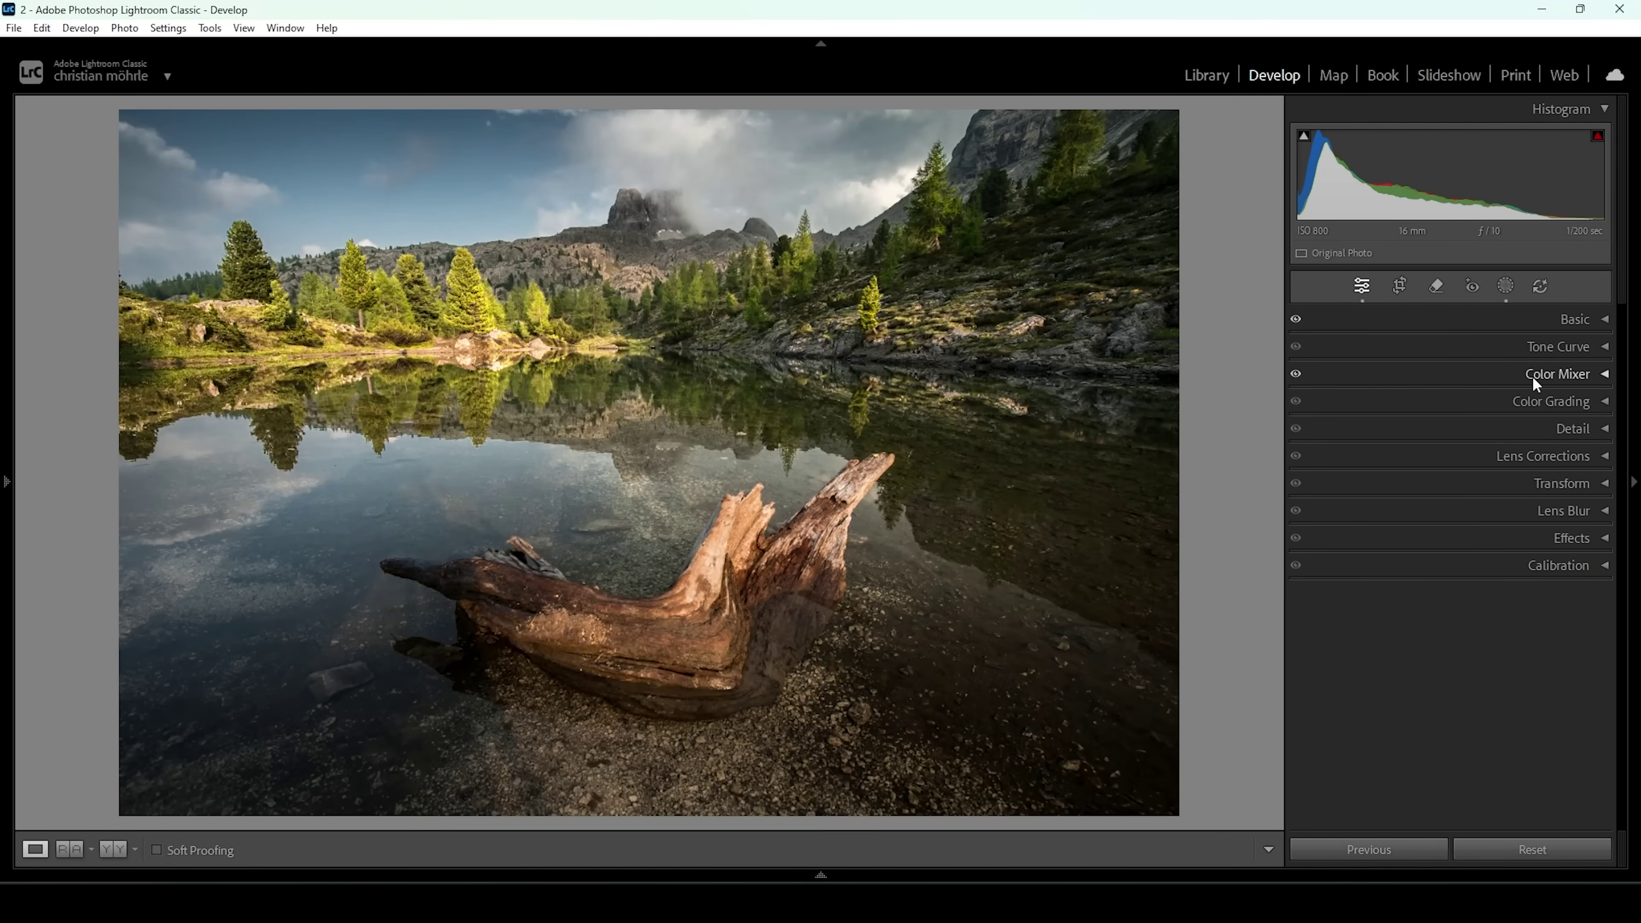
# Set the Calibration Blue Primary hue to −8 and its saturation to +14, and collapse the calibration settings.
pyautogui.click(1487, 568)
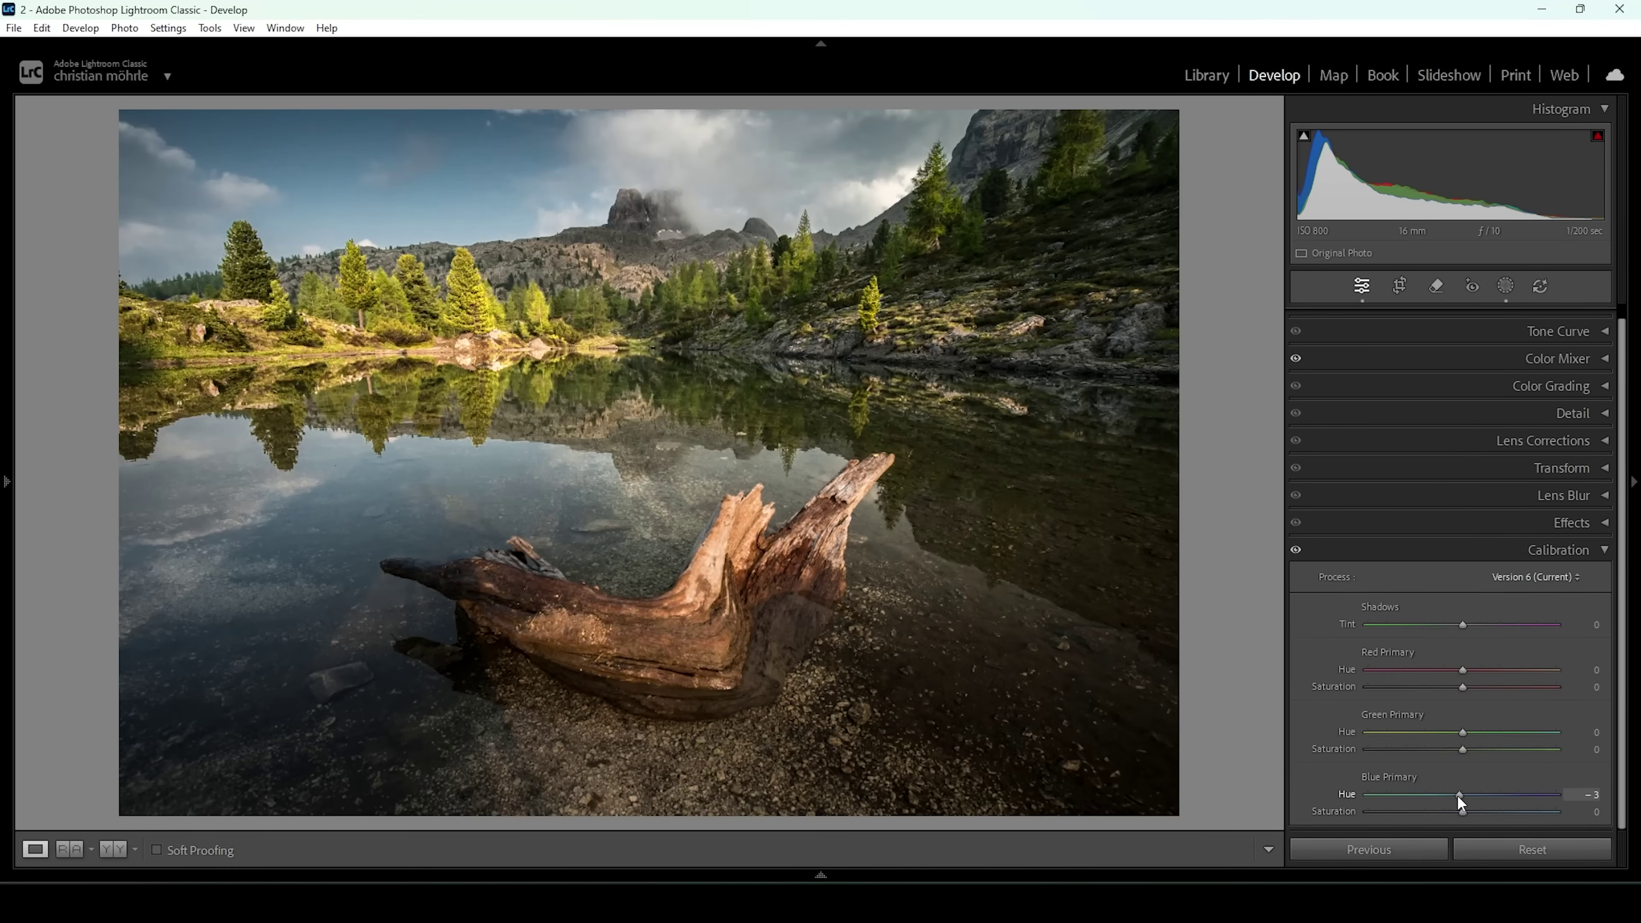
pyautogui.press('Down')
pyautogui.press('Down')
pyautogui.press('Down')
pyautogui.press('Down')
pyautogui.press('Down')
pyautogui.moveTo(1464, 811); pyautogui.dragTo(1478, 811)
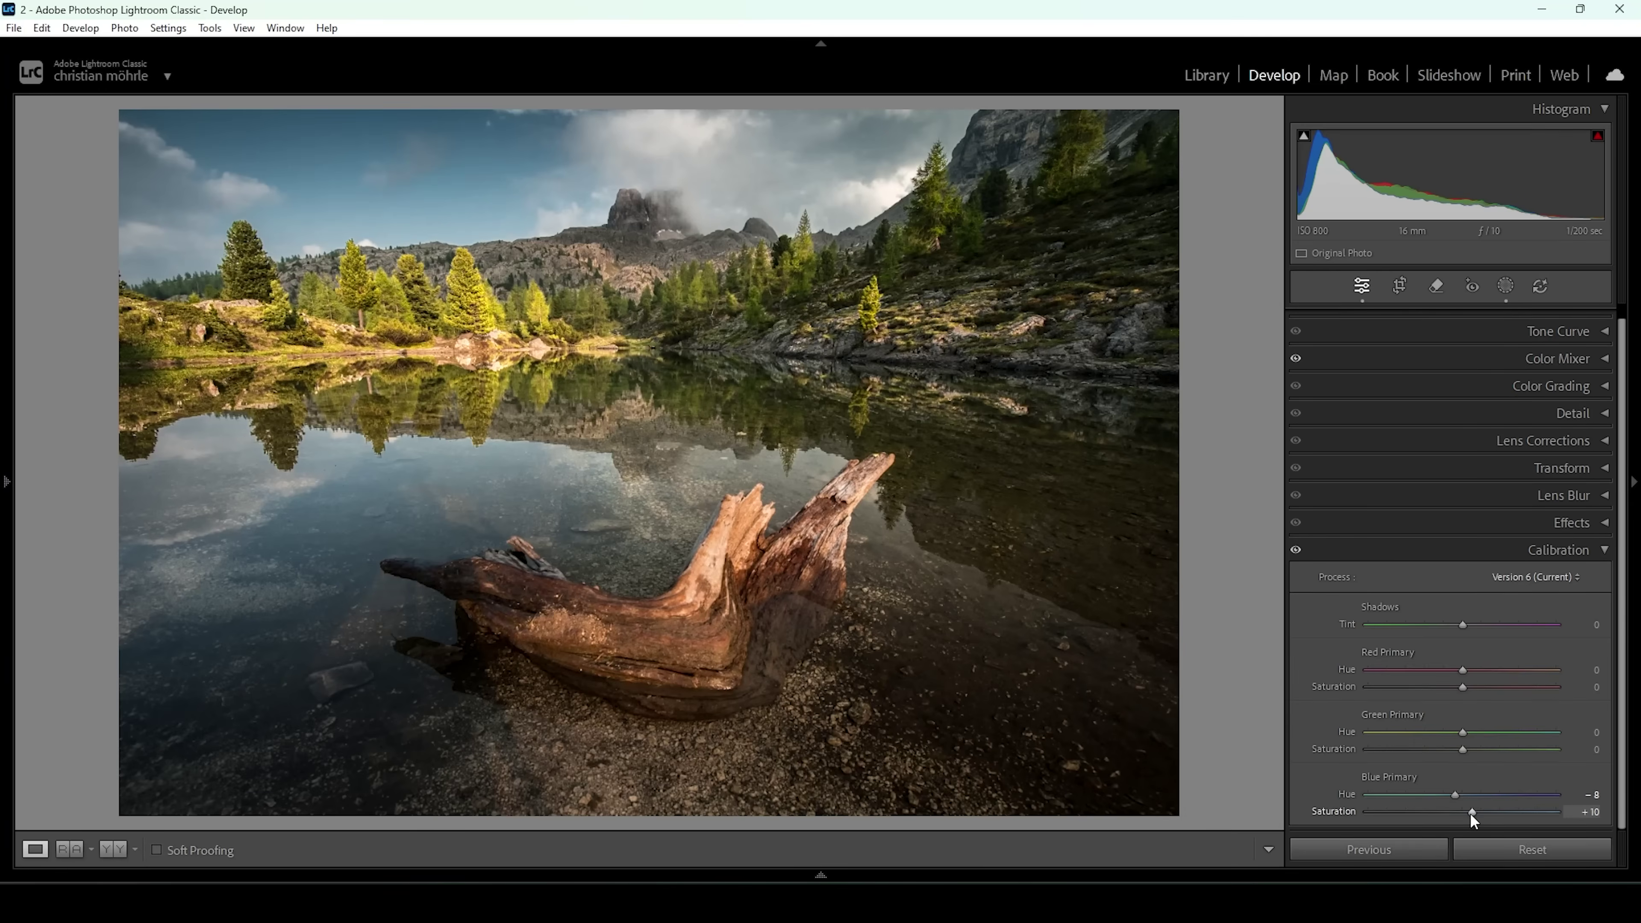
pyautogui.moveTo(1473, 814); pyautogui.dragTo(1481, 799)
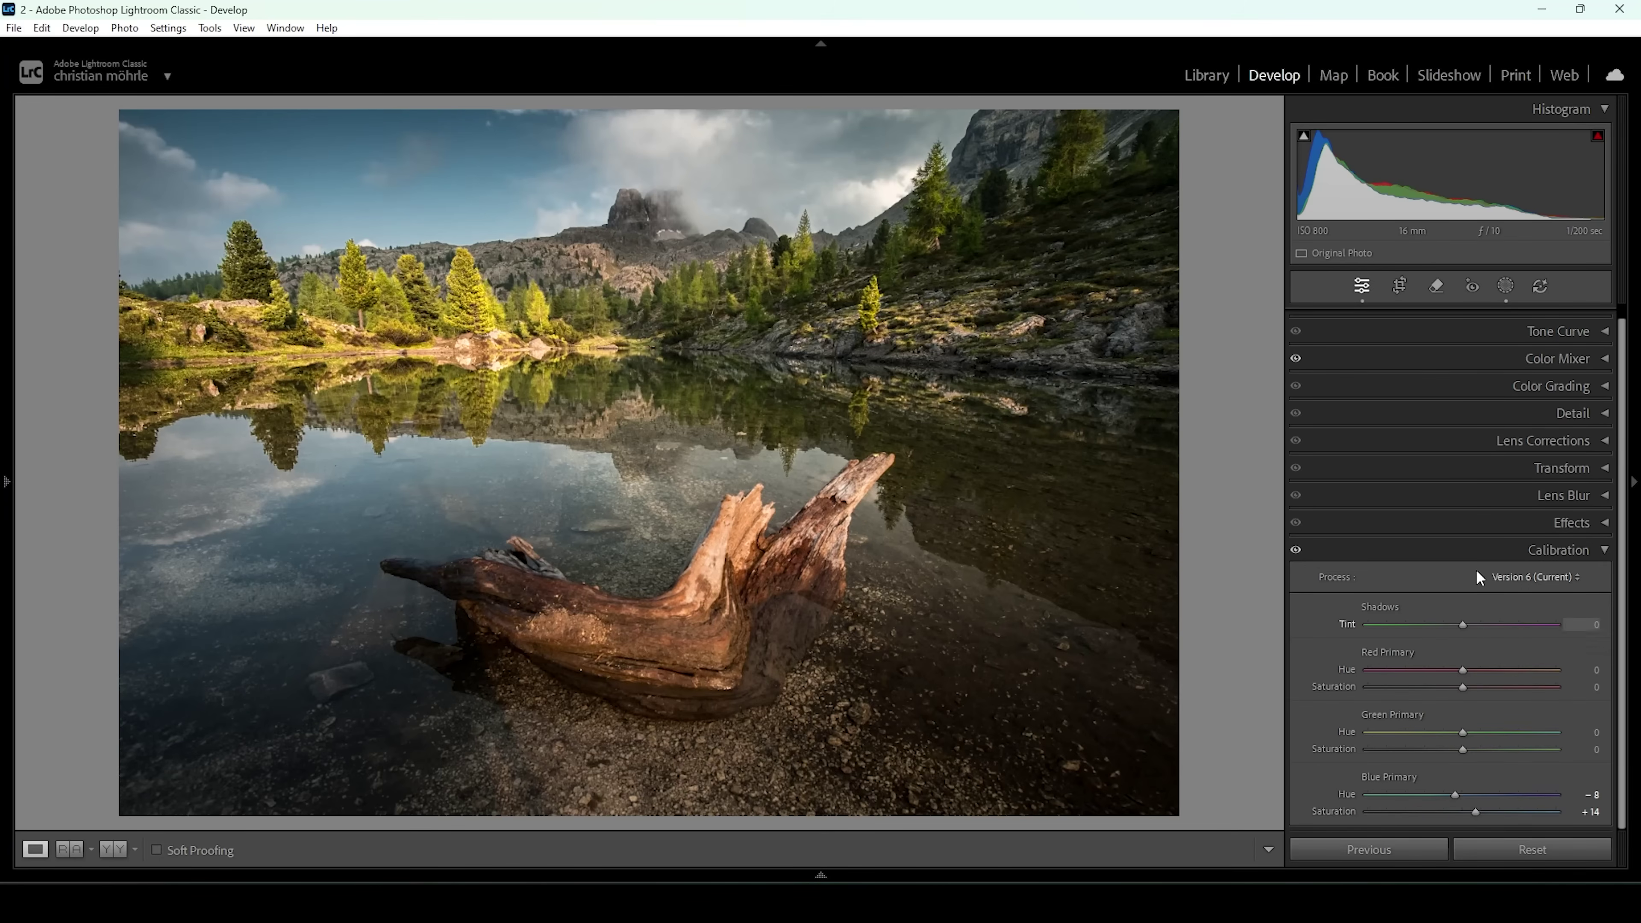
pyautogui.click(1496, 550)
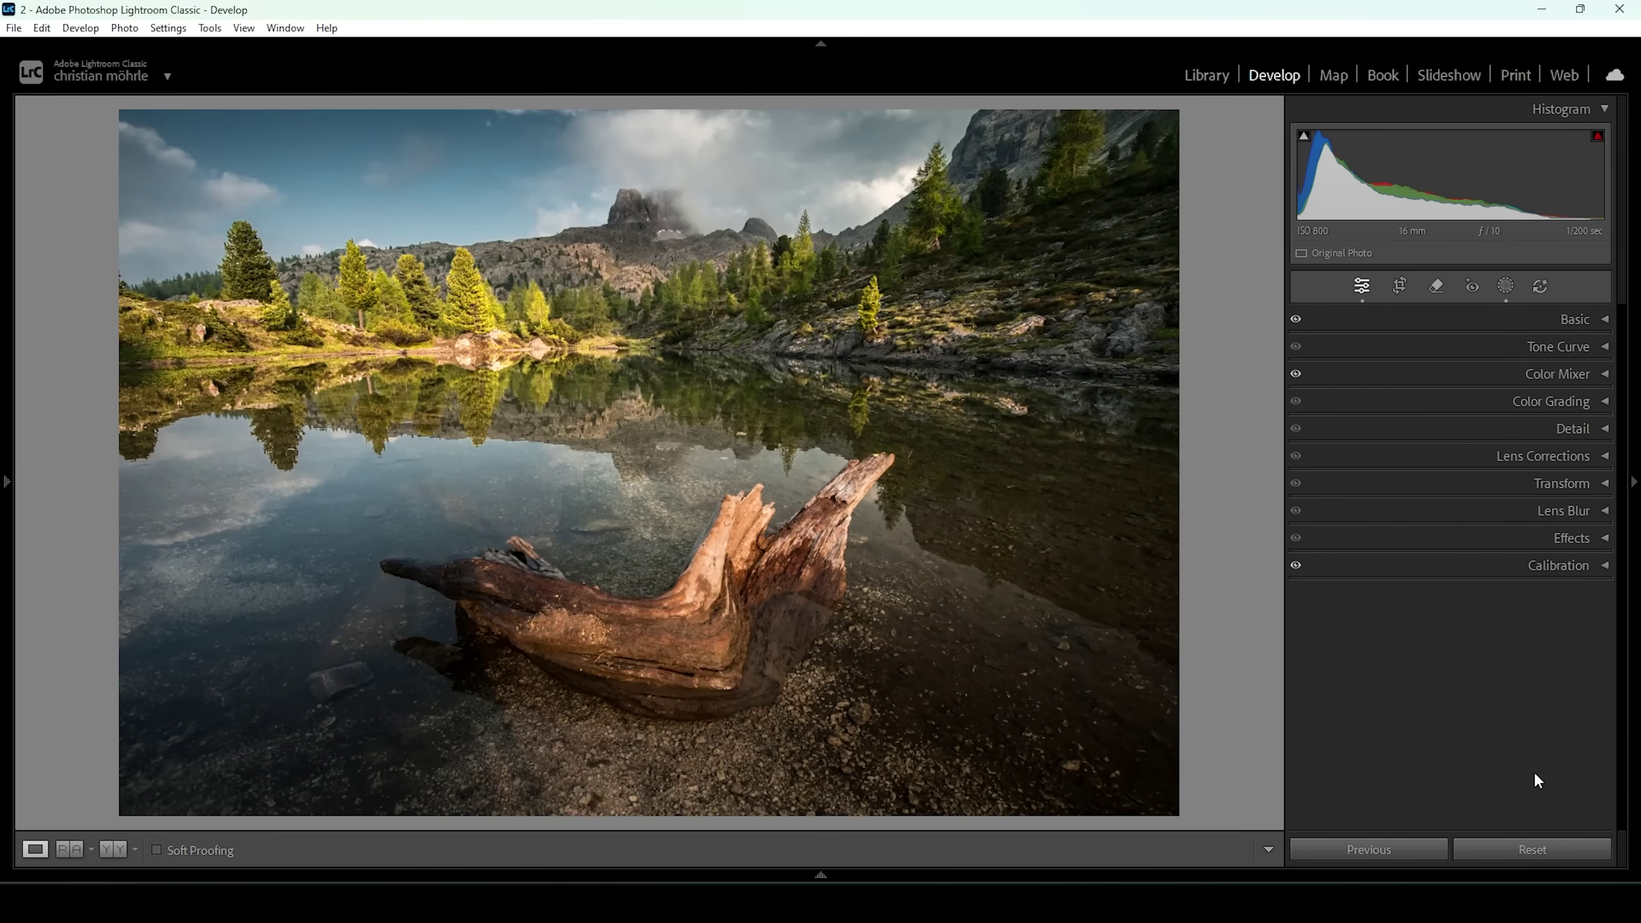
# Set the Sharpening Radius to 0.5, Detail to 100 and Masking to 75.
pyautogui.click(1510, 435)
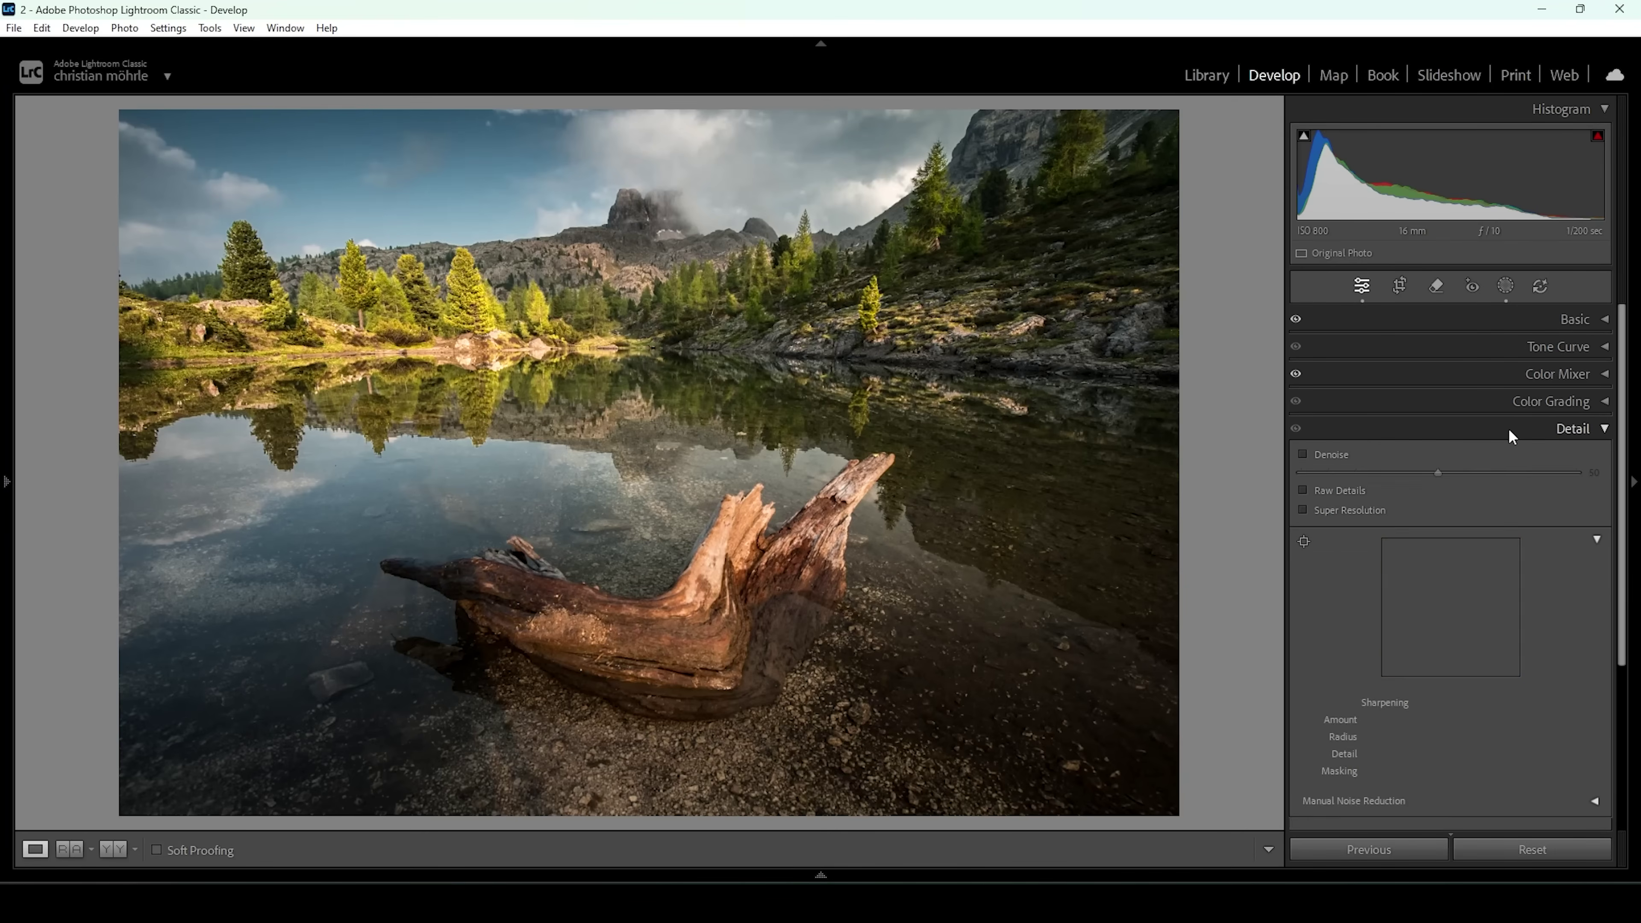
pyautogui.scroll(-2, 1544, 618)
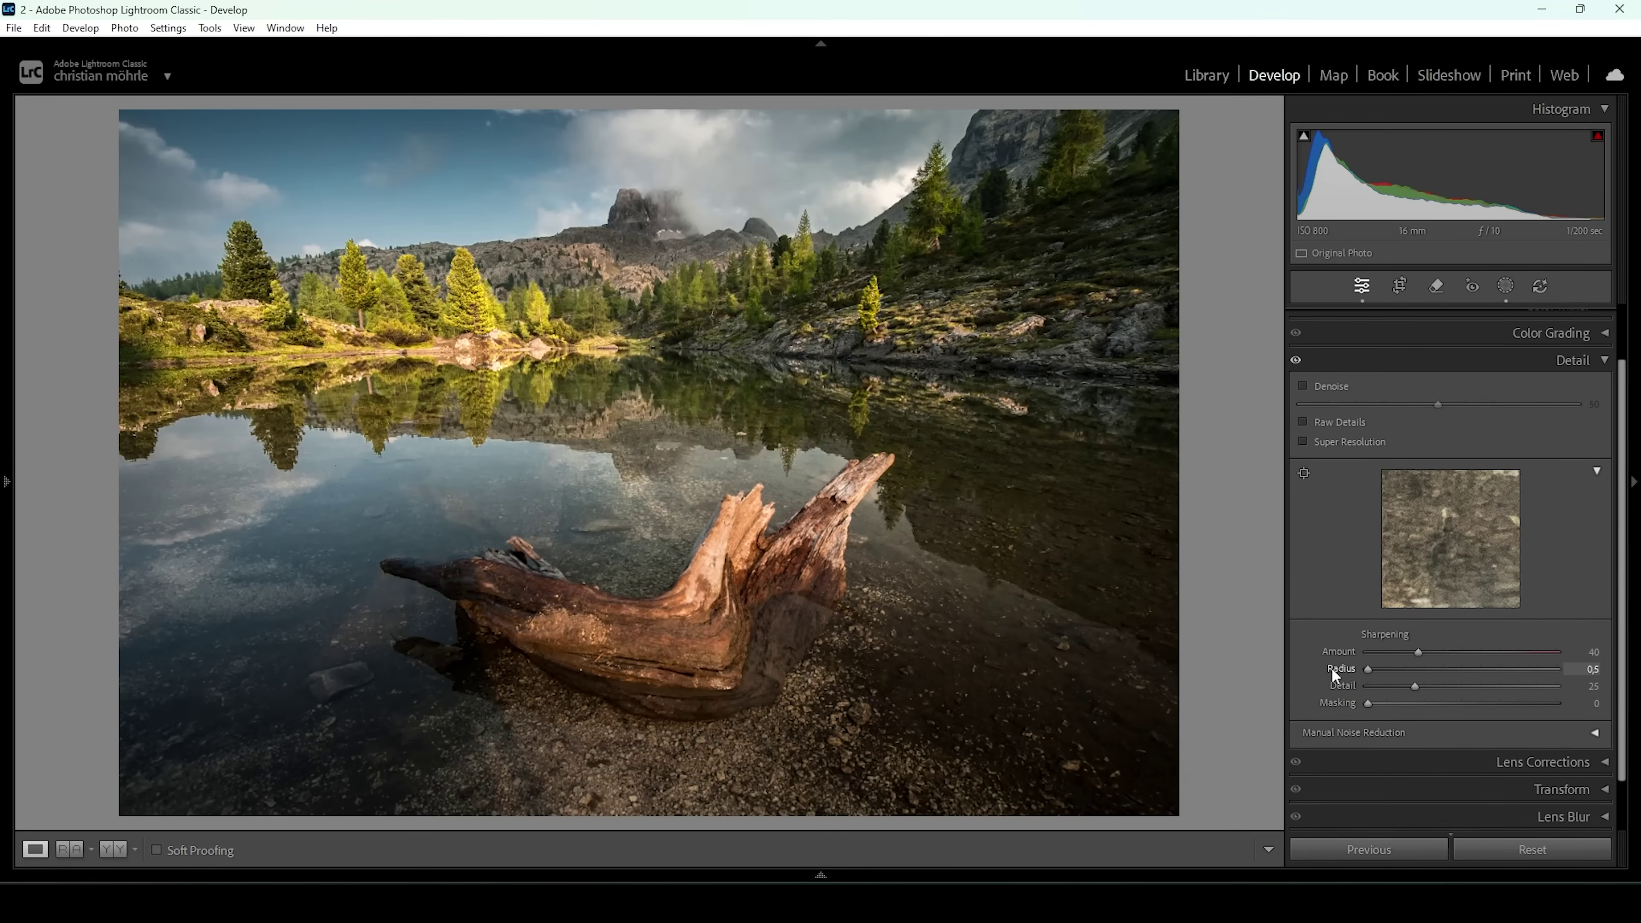
pyautogui.moveTo(1418, 684); pyautogui.dragTo(1631, 699)
pyautogui.moveTo(1371, 701); pyautogui.dragTo(1513, 708)
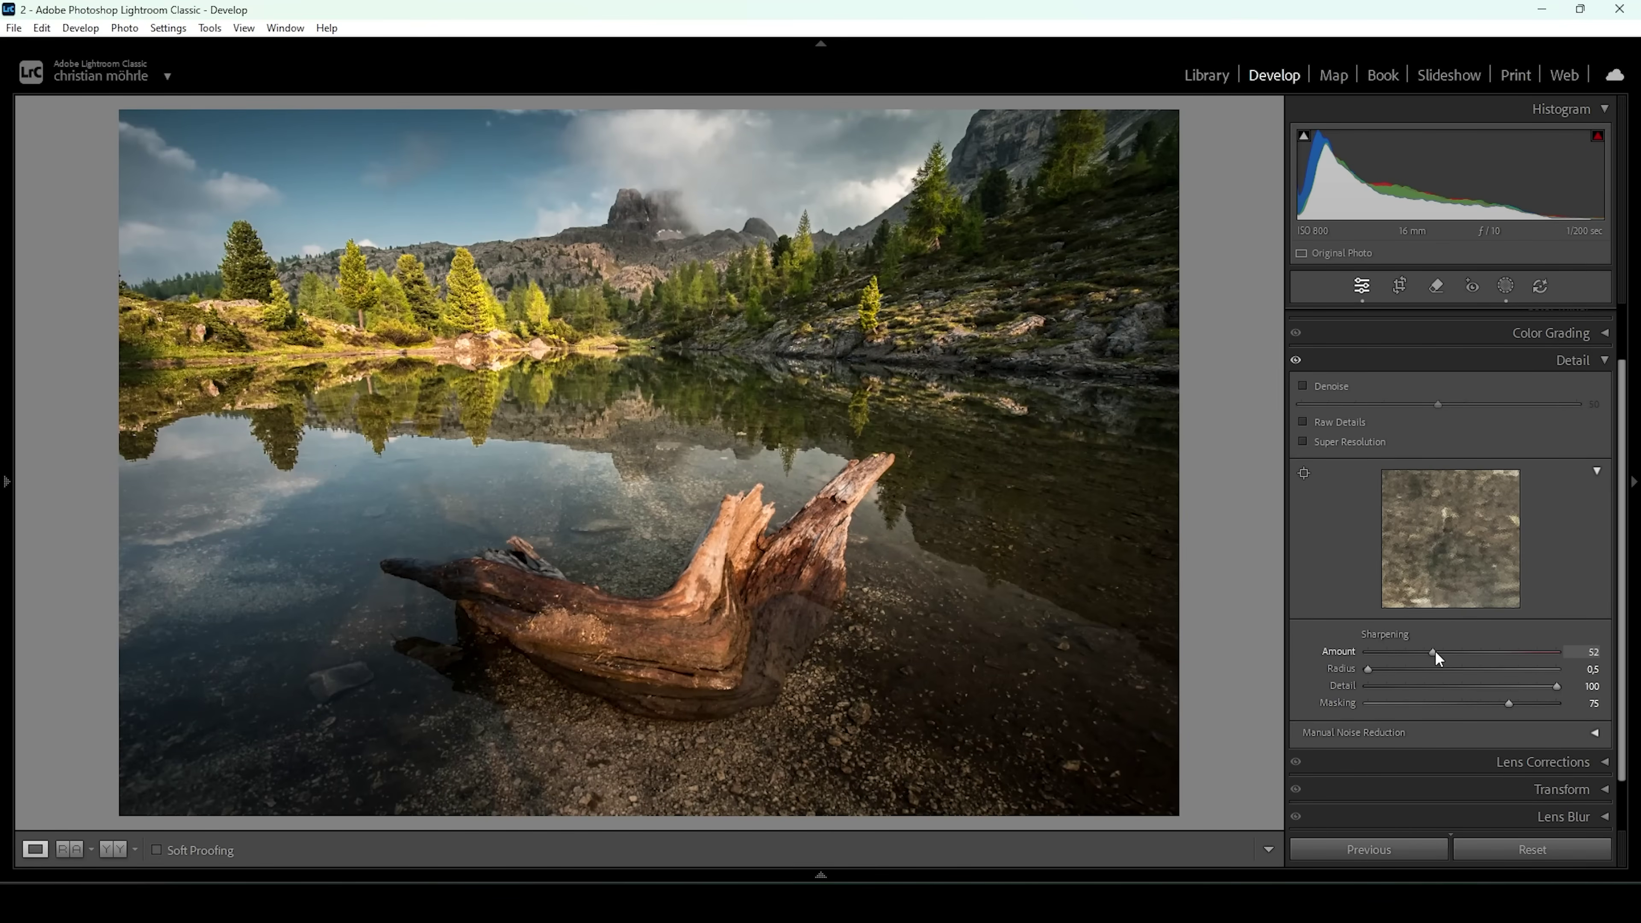